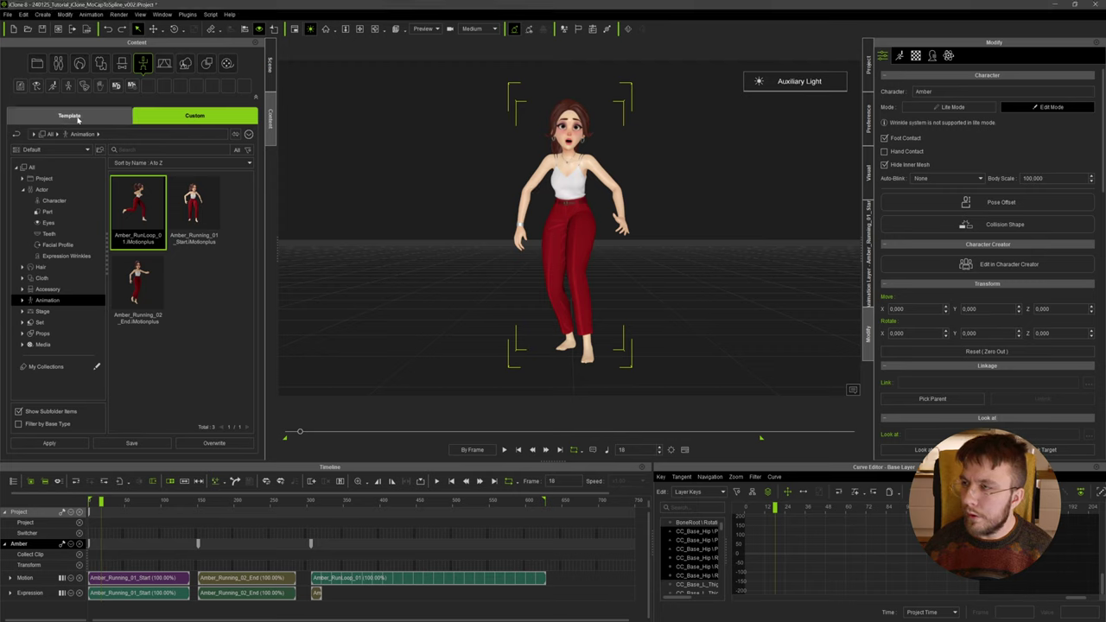
- Browse the Actor category in the content library's templates
left_click(76, 117)
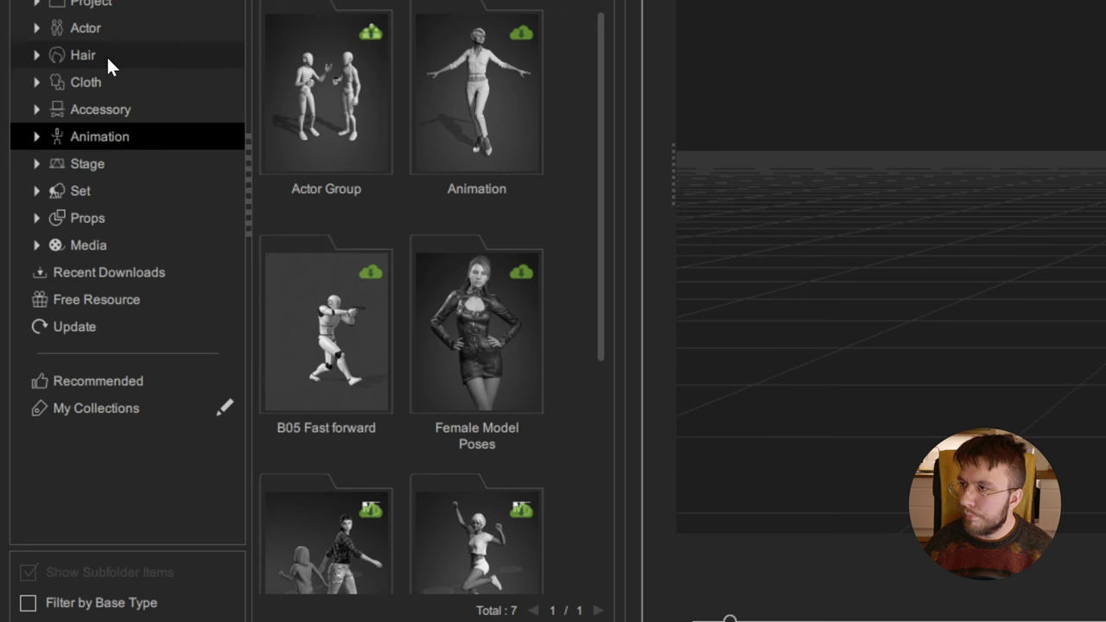
left_click(99, 28)
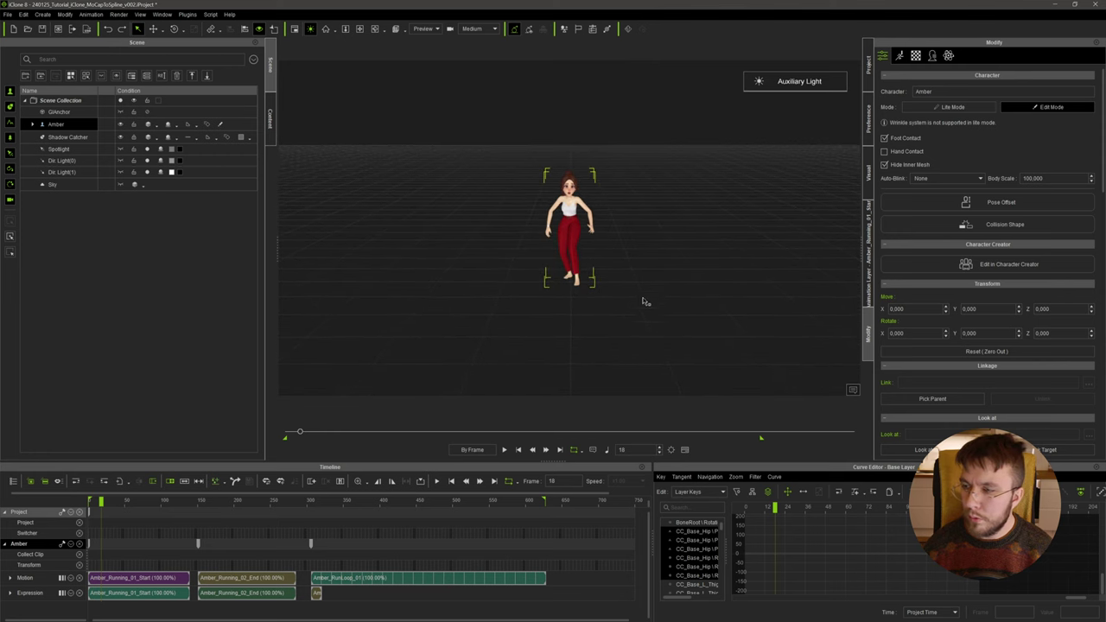
- Play back the Amber_Running_01_Start motion from near its beginning with the whole run in view
left_click_drag(105, 505, 96, 504)
scroll(588, 356, "down", 3)
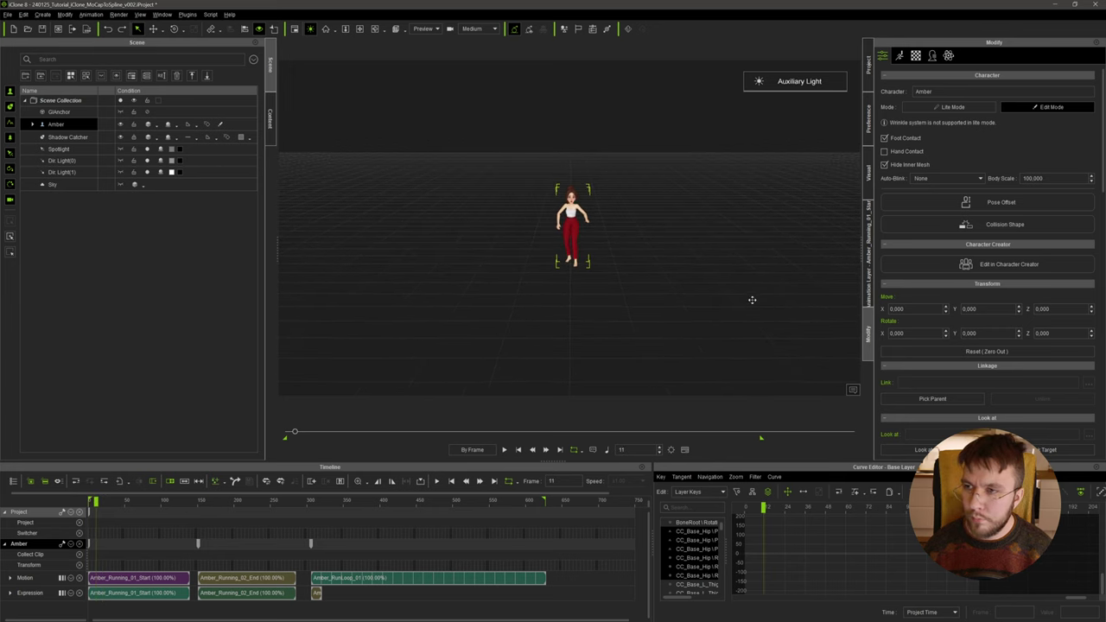
middle_click_drag(752, 300, 658, 261)
right_click_drag(656, 270, 650, 282)
middle_click_drag(733, 305, 667, 273)
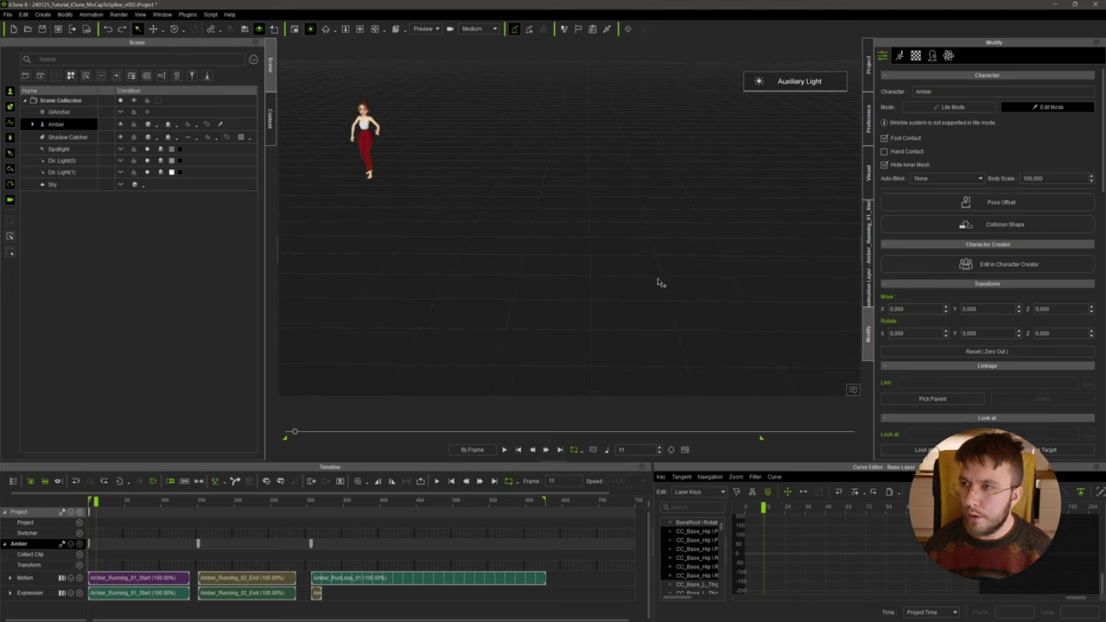
key("space")
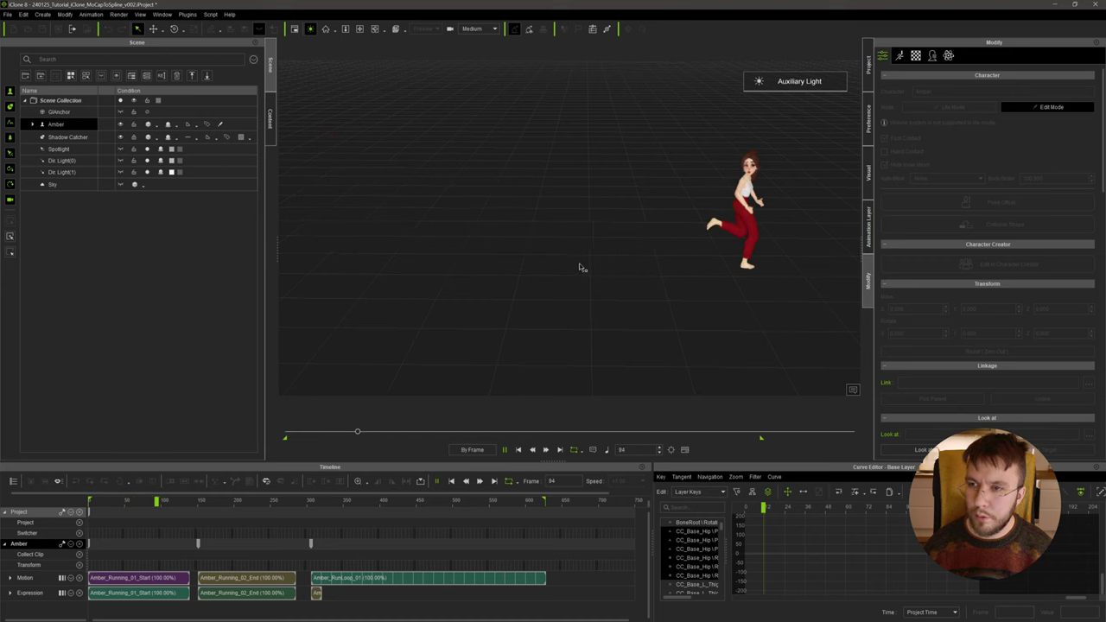
key("Home")
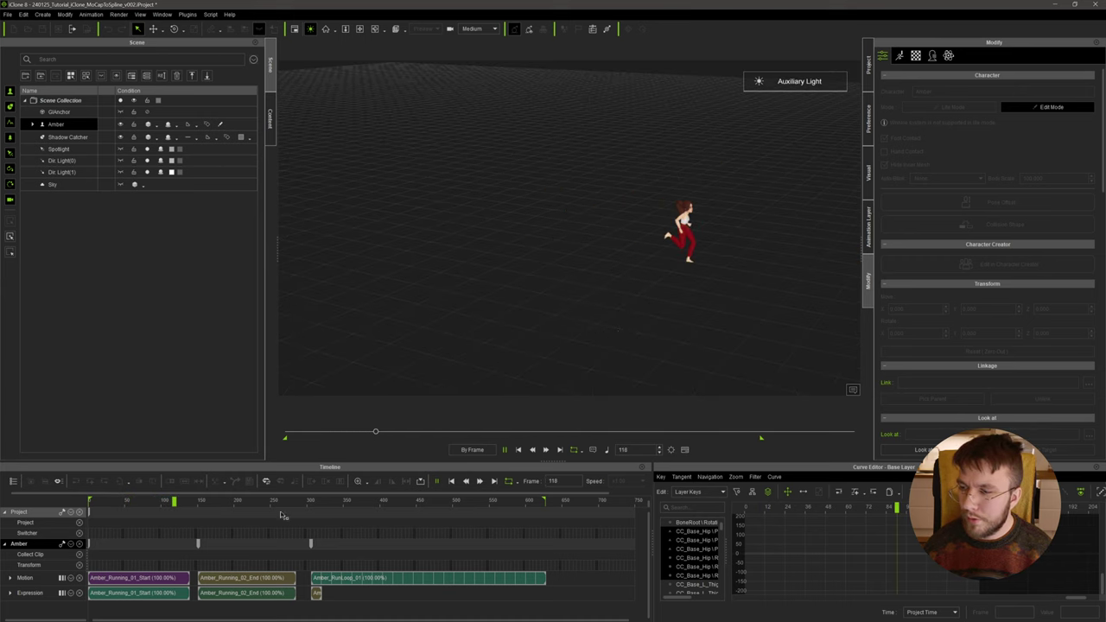
- Play back the Amber_Running_02_End motion from frame 167, viewing the character from the side
left_click(209, 501)
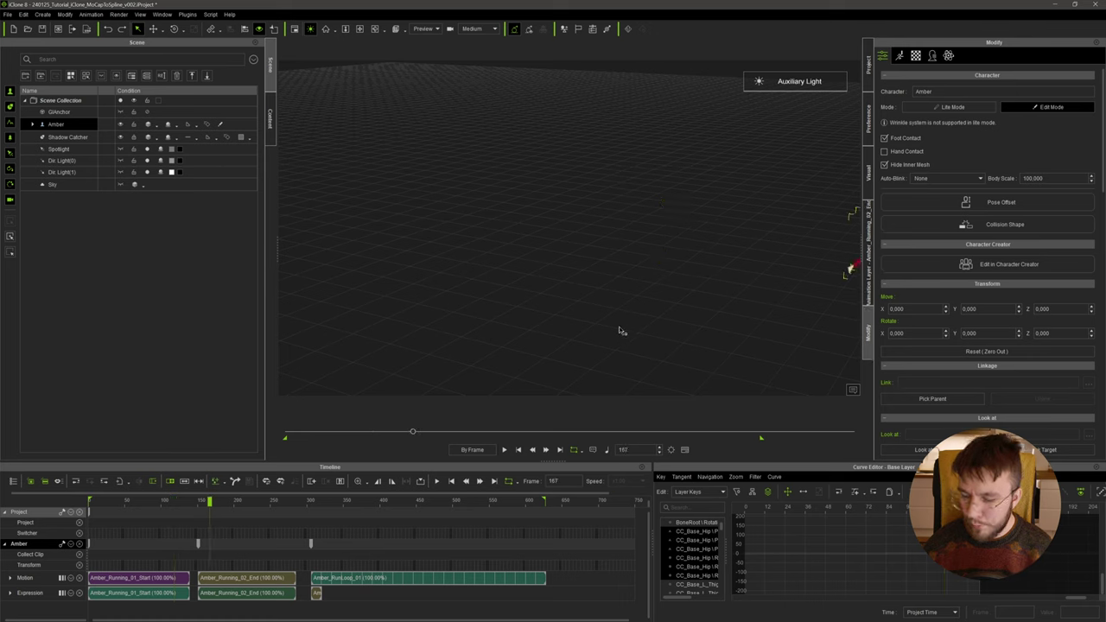
key("Home")
scroll(659, 323, "down", 5)
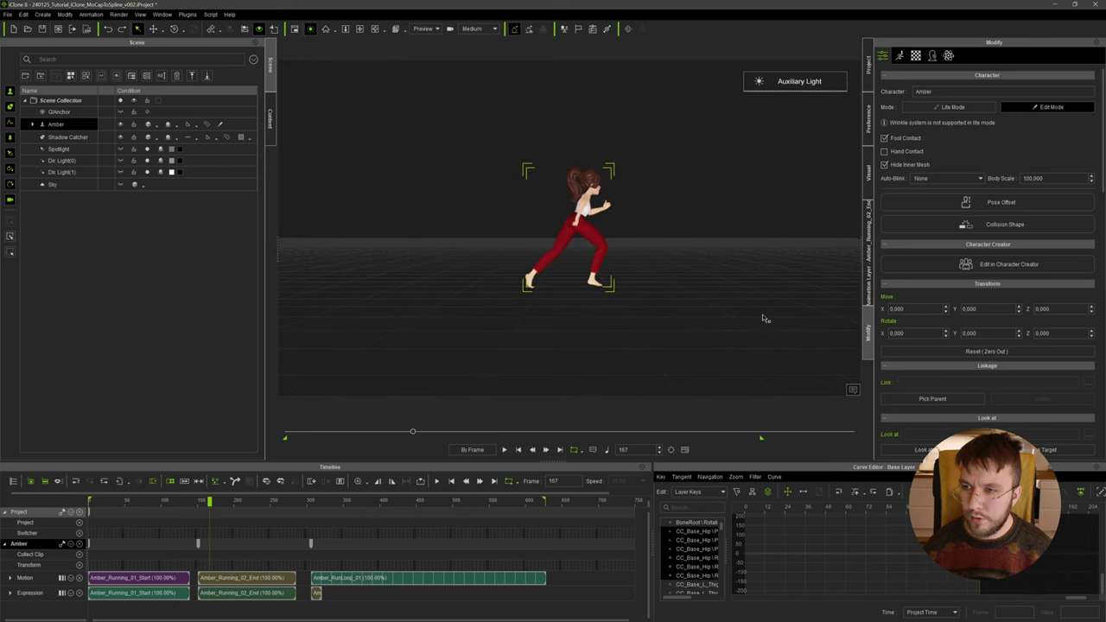
right_click_drag(780, 317, 554, 334)
right_click_drag(738, 328, 648, 329)
key("Home")
key("space")
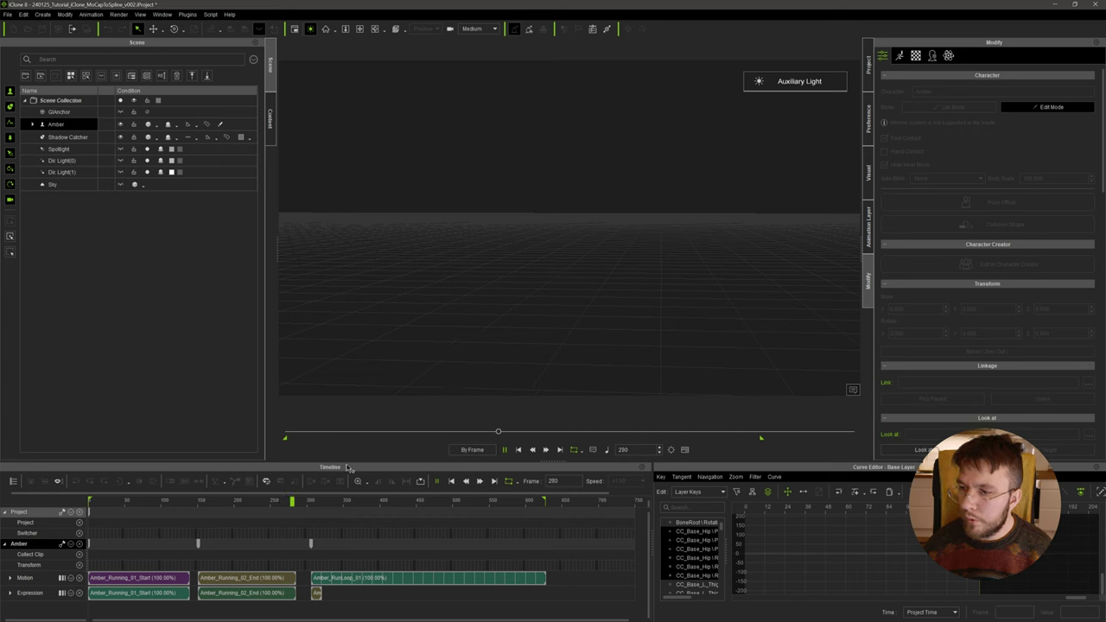
key("space")
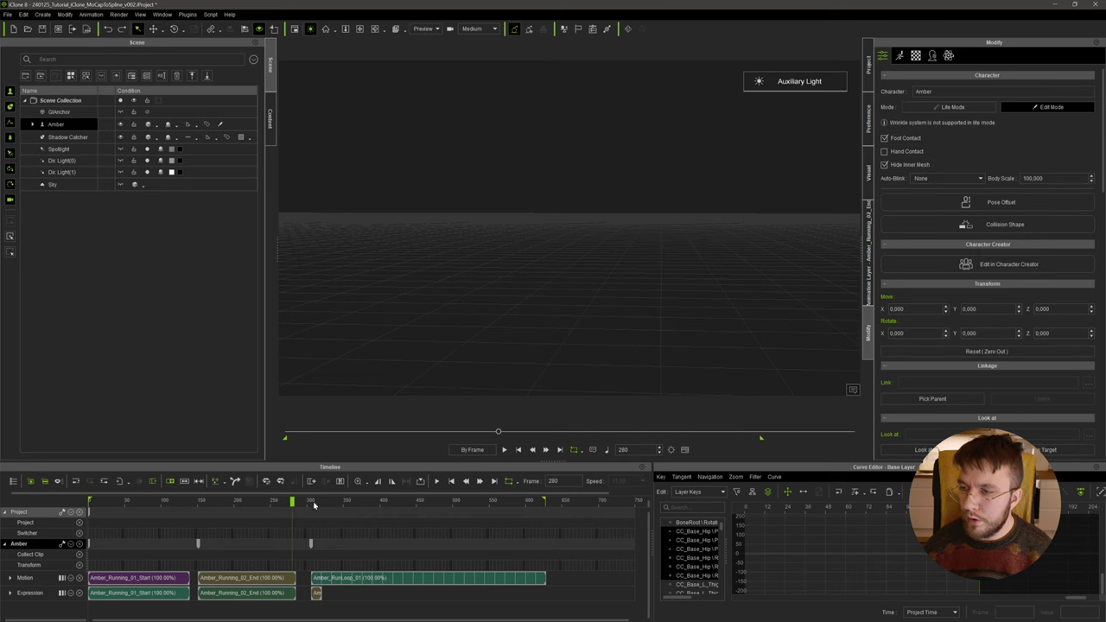
- Examine the character's running pose near the start of the Amber_RunLoop_01 clip from several angles
left_click(314, 502)
right_click_drag(611, 285, 715, 260)
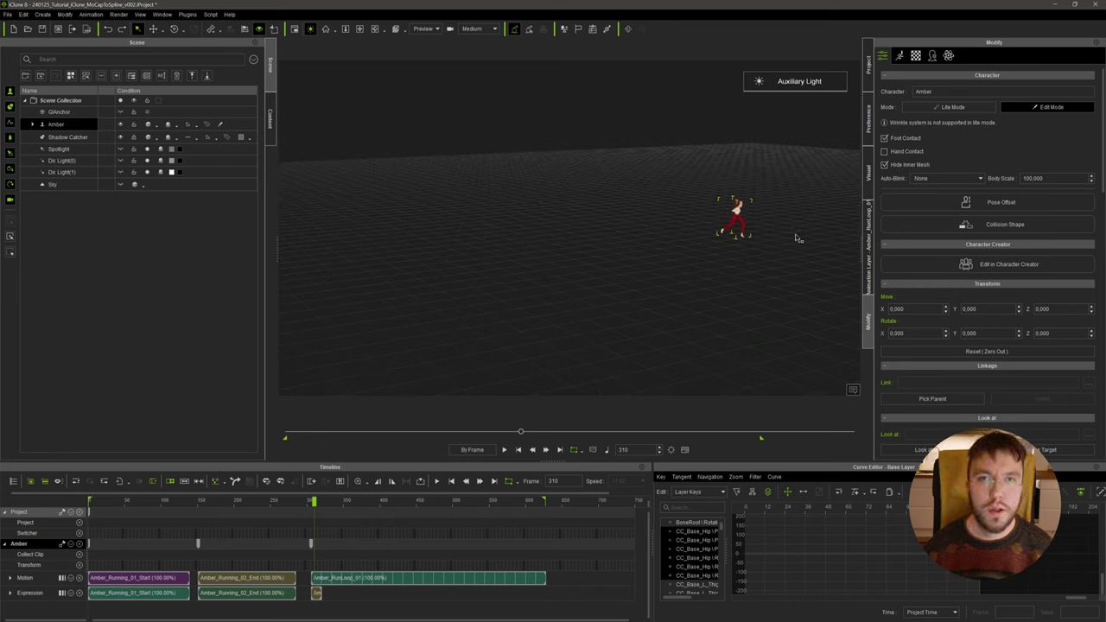
right_click_drag(810, 250, 712, 271)
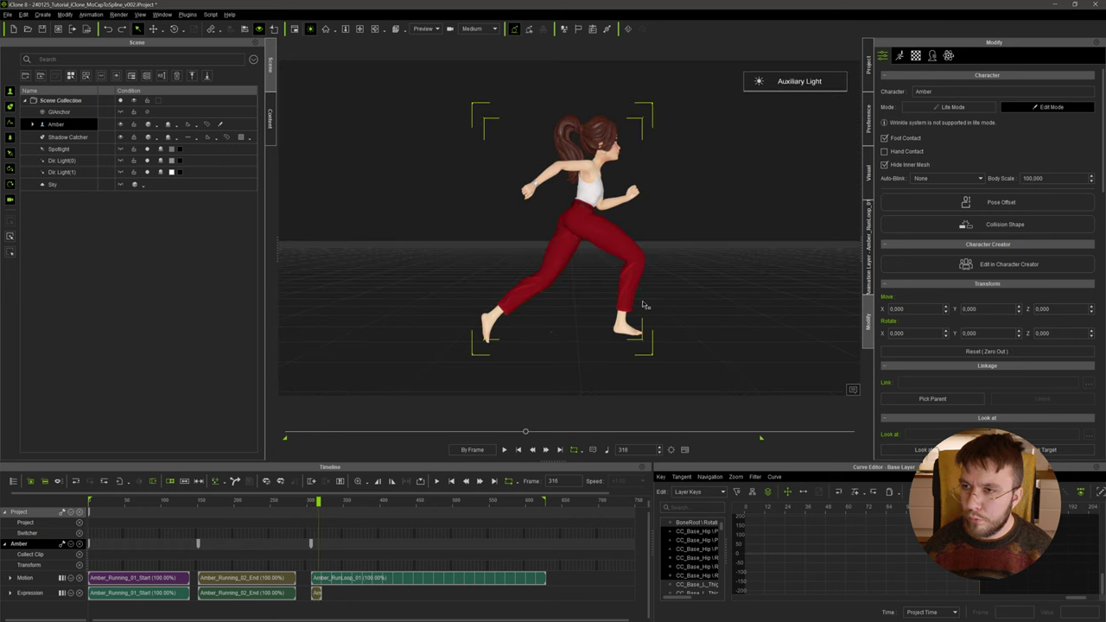
middle_click_drag(647, 305, 539, 316)
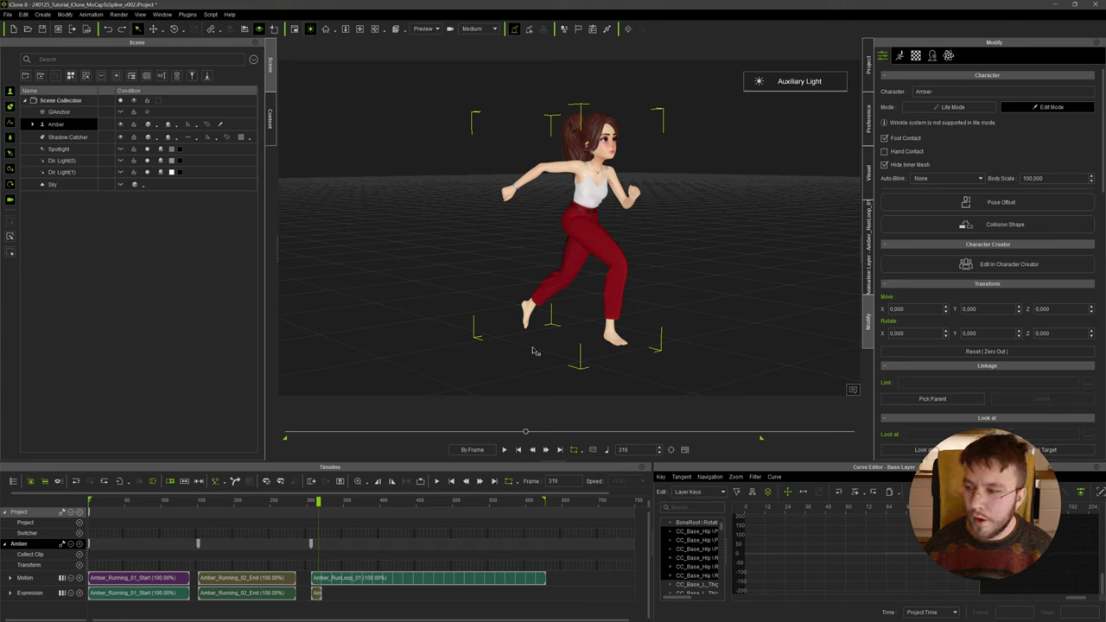
- Preview the Amber_RunLoop_01 clip and delete it from Amber's timeline
key("space")
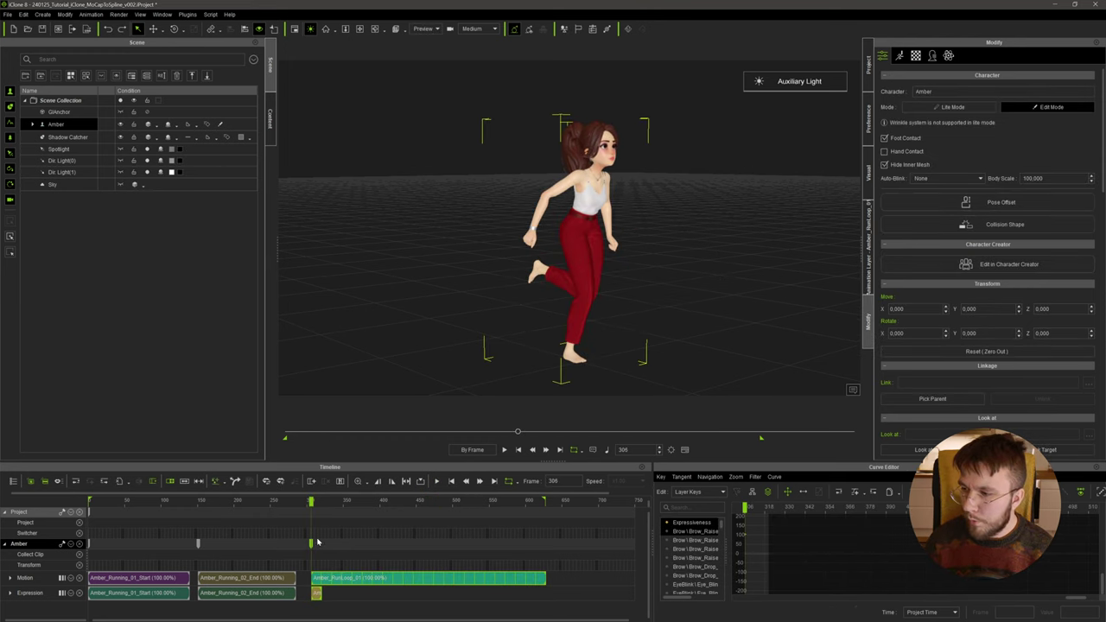
key("Delete")
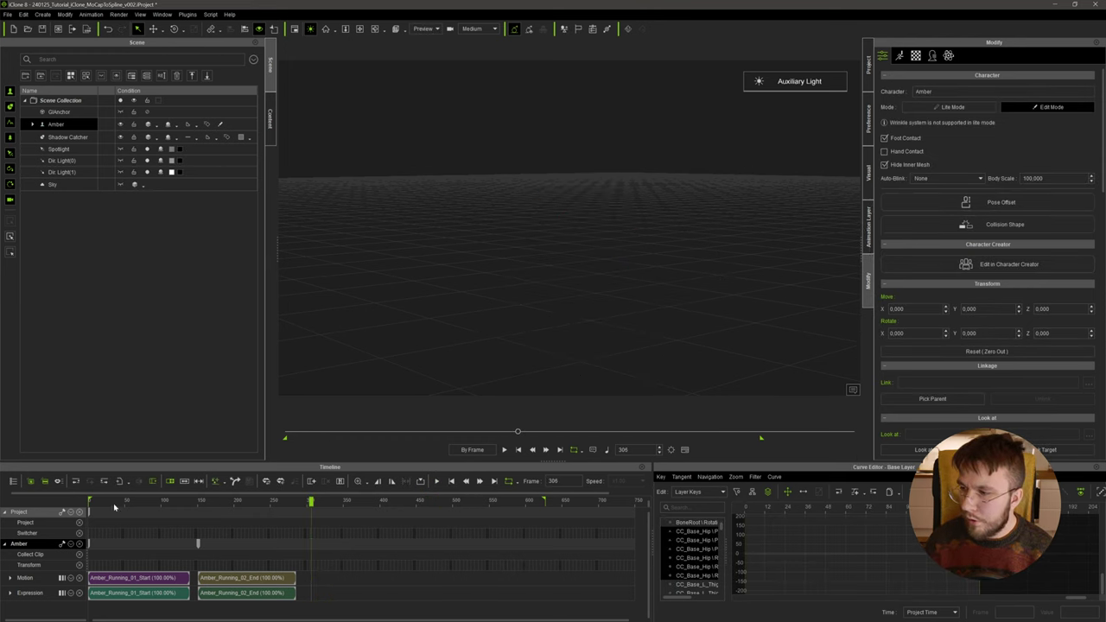
- Play the remaining start and end clips in sequence from frame 12 with nothing selected in the scene
left_click(96, 502)
scroll(548, 342, "down", 5)
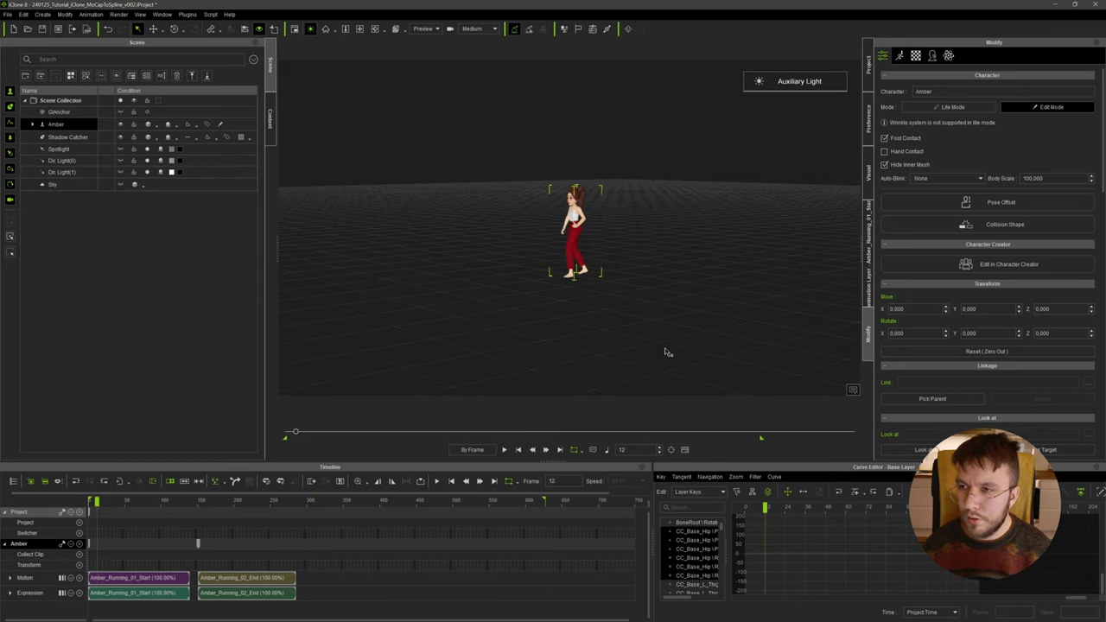
middle_click_drag(666, 351, 605, 324)
right_click_drag(605, 324, 600, 355)
middle_click_drag(601, 356, 649, 305)
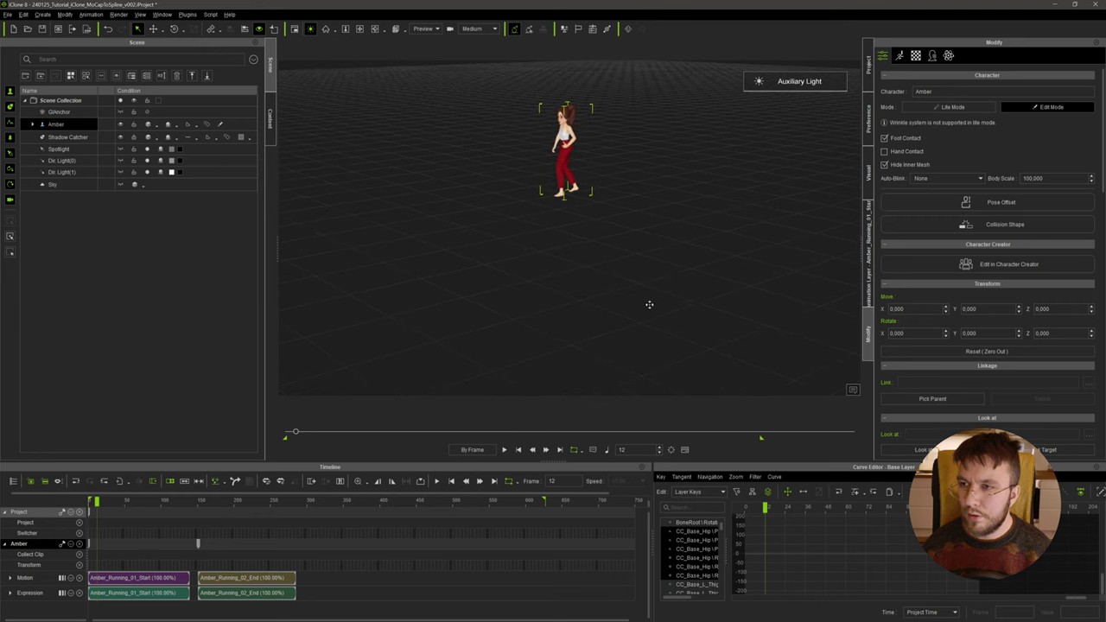
left_click(671, 303)
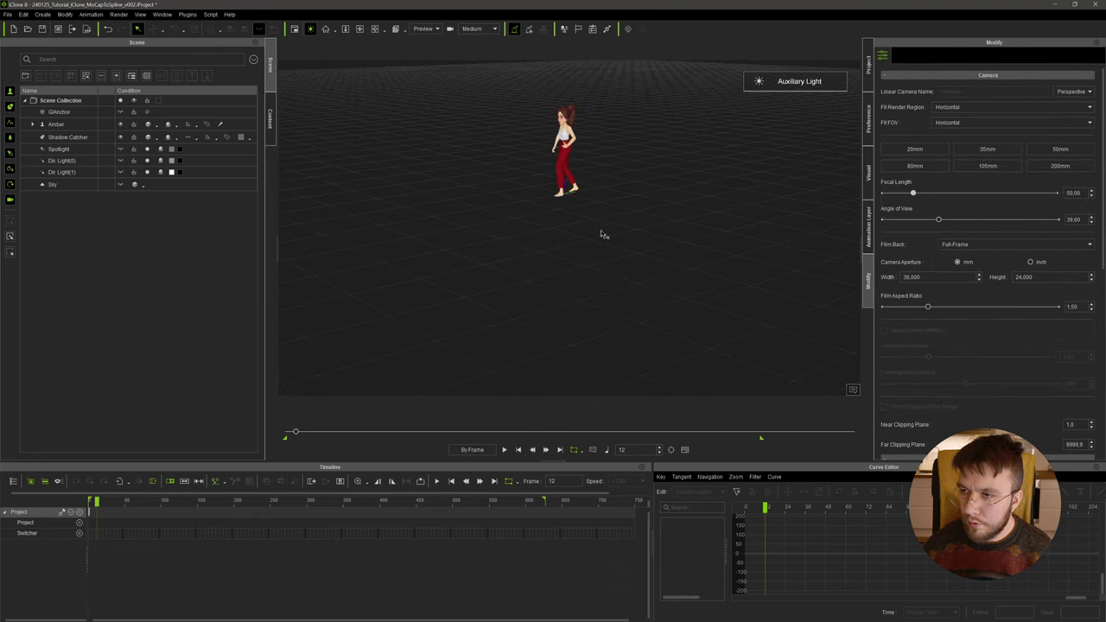
key("space")
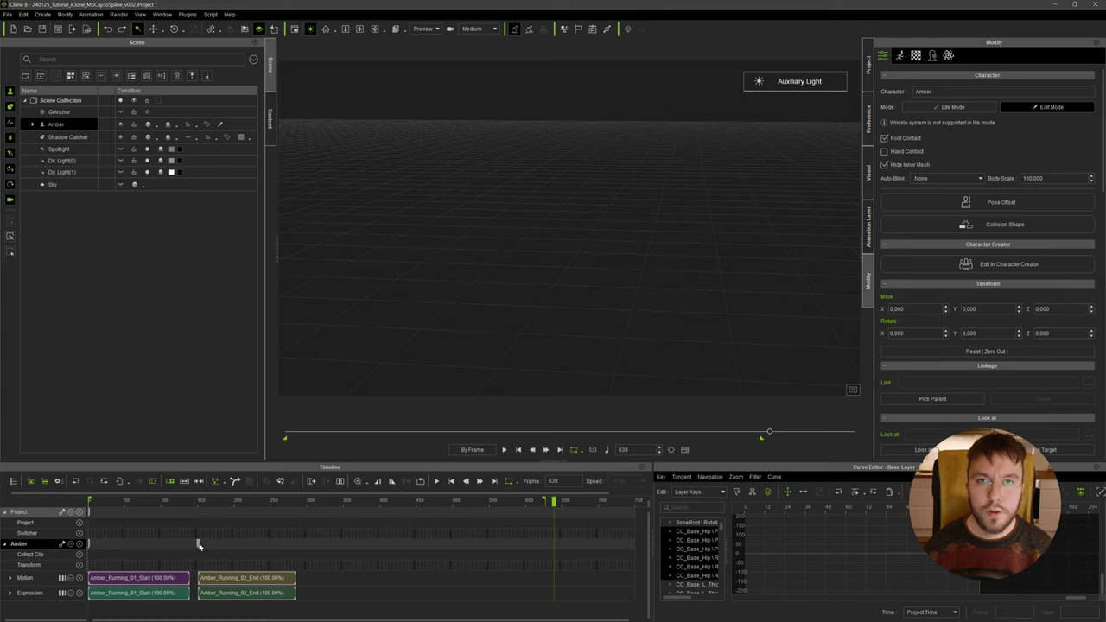
- Move the Amber_Running_02_End clip to about frame 645 and insert the Amber_RunLoop_01 motion at frame 156, after the start clip
left_click_drag(198, 544, 558, 541)
left_click(250, 503)
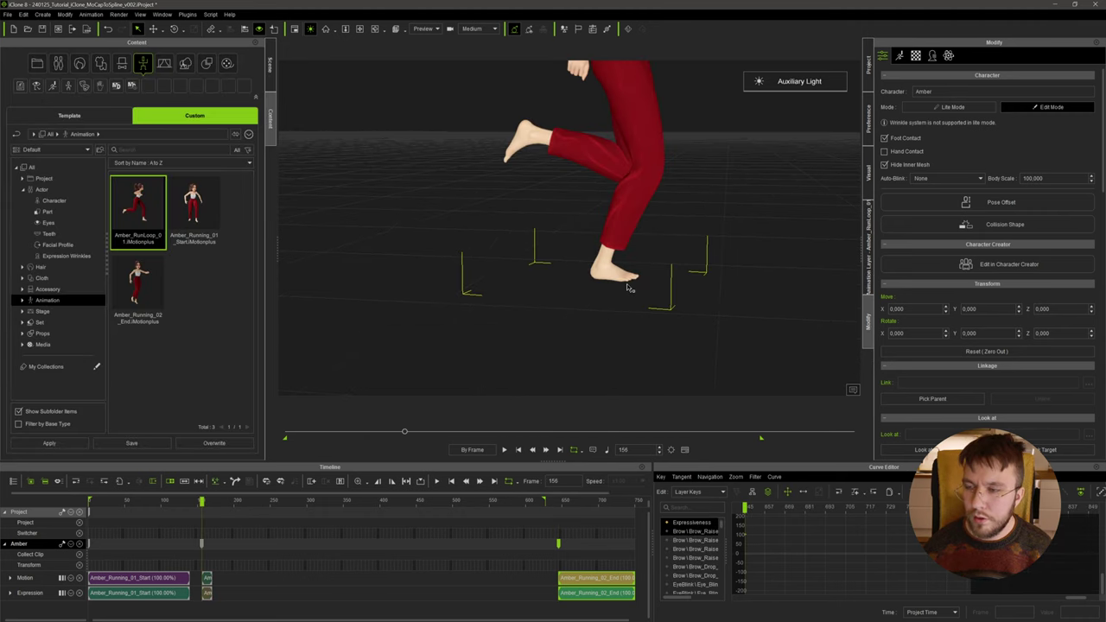
- Examine the leg and foot pose on the first frame of the run loop clip from different angles
middle_click_drag(631, 270, 559, 250)
right_click_drag(559, 250, 491, 257)
scroll(637, 277, "up", 1)
right_click_drag(576, 289, 678, 298)
right_click_drag(597, 285, 564, 294)
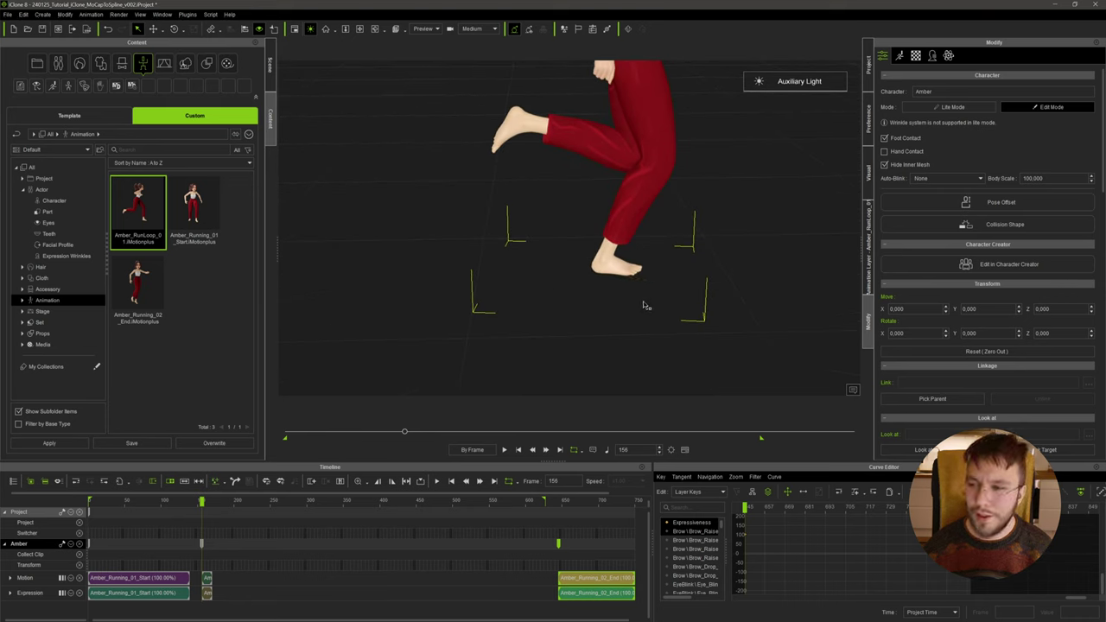
right_click_drag(668, 305, 616, 257)
middle_click_drag(615, 257, 571, 242)
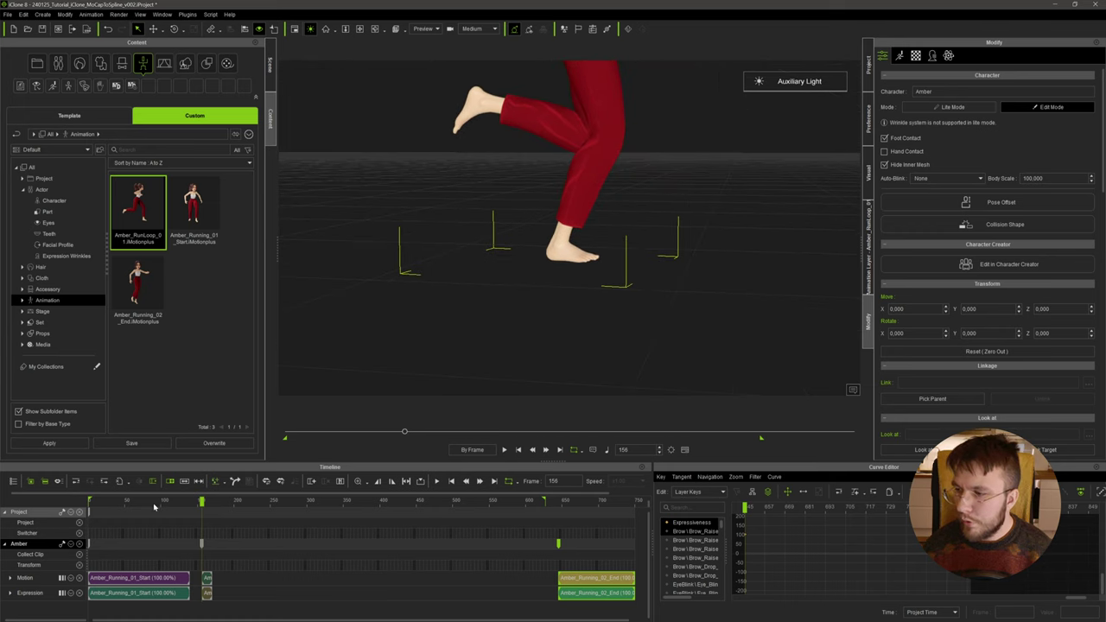
- Scrub through the end of the Amber_Running_01_Start clip to find the frame matching the run loop's first pose
left_click(155, 504)
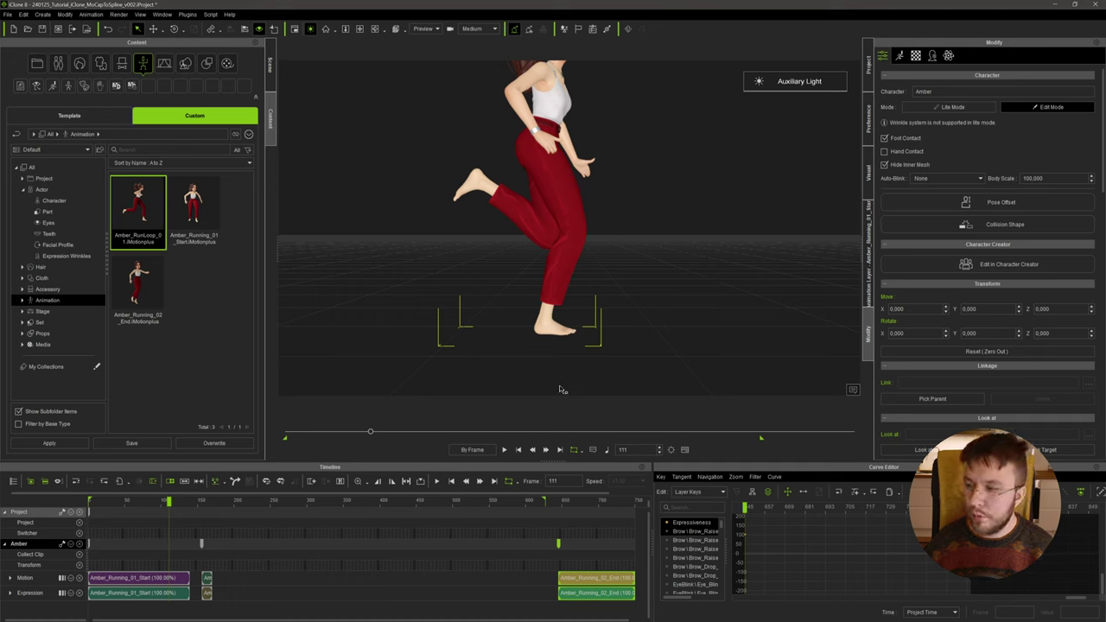
scroll(166, 585, "up", 5)
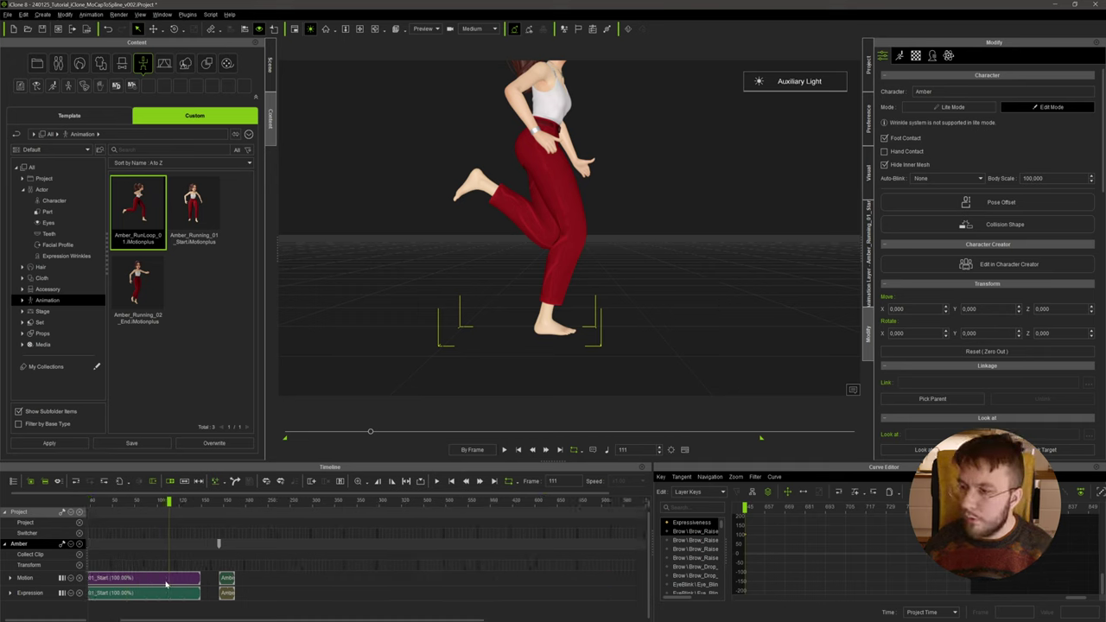
scroll(247, 584, "up", 2)
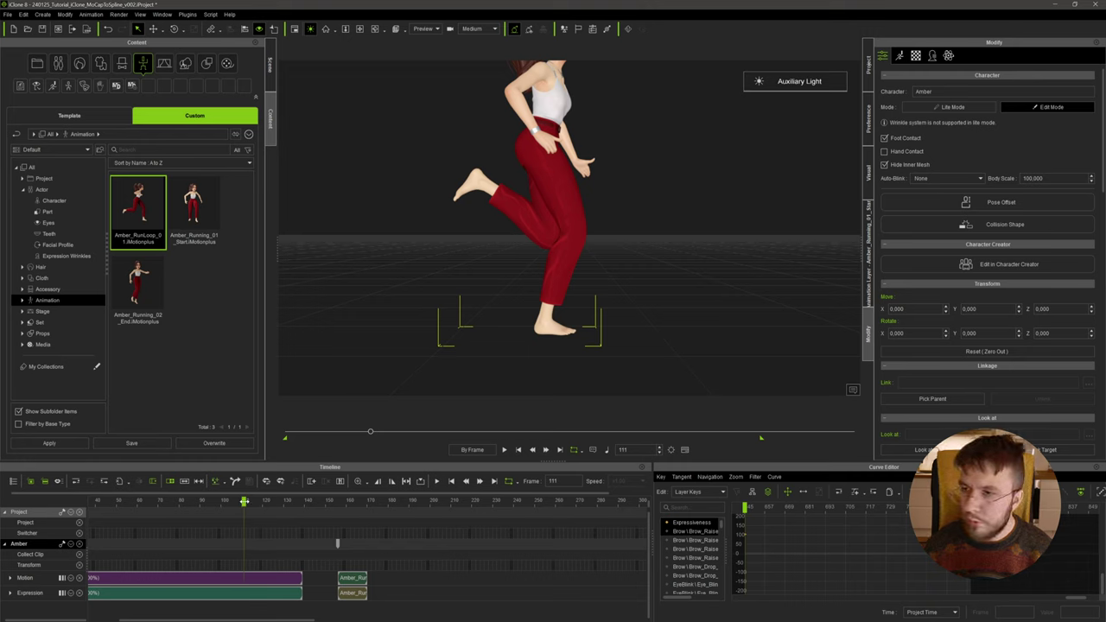
left_click_drag(245, 502, 249, 502)
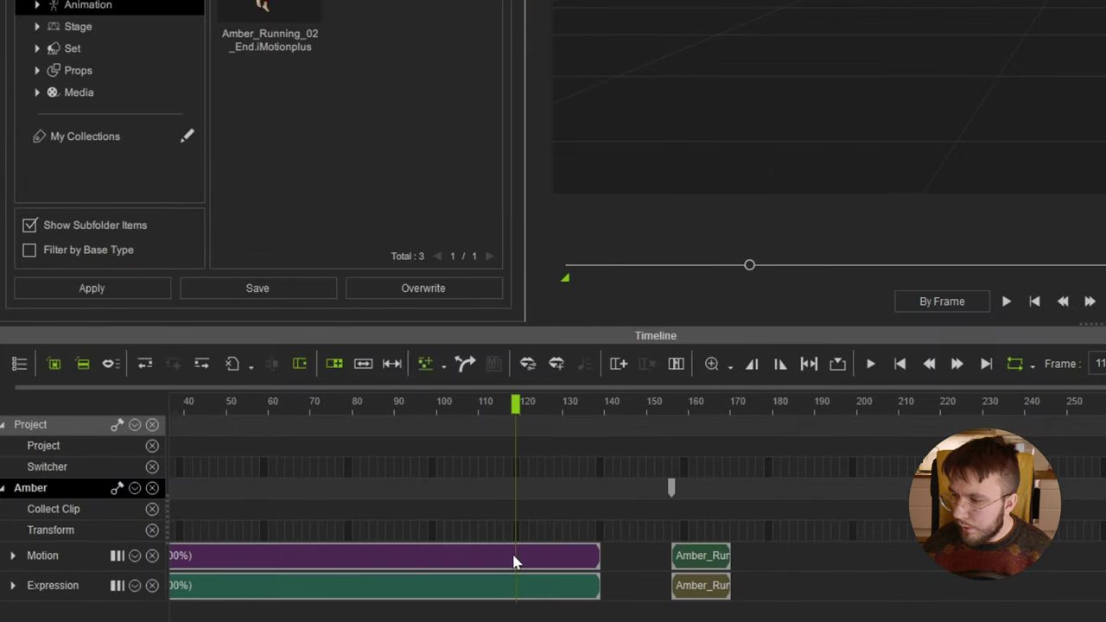
- Split the Amber_Running_01_Start clip at frame 118 and delete the leftover section after the cut
left_click(251, 581)
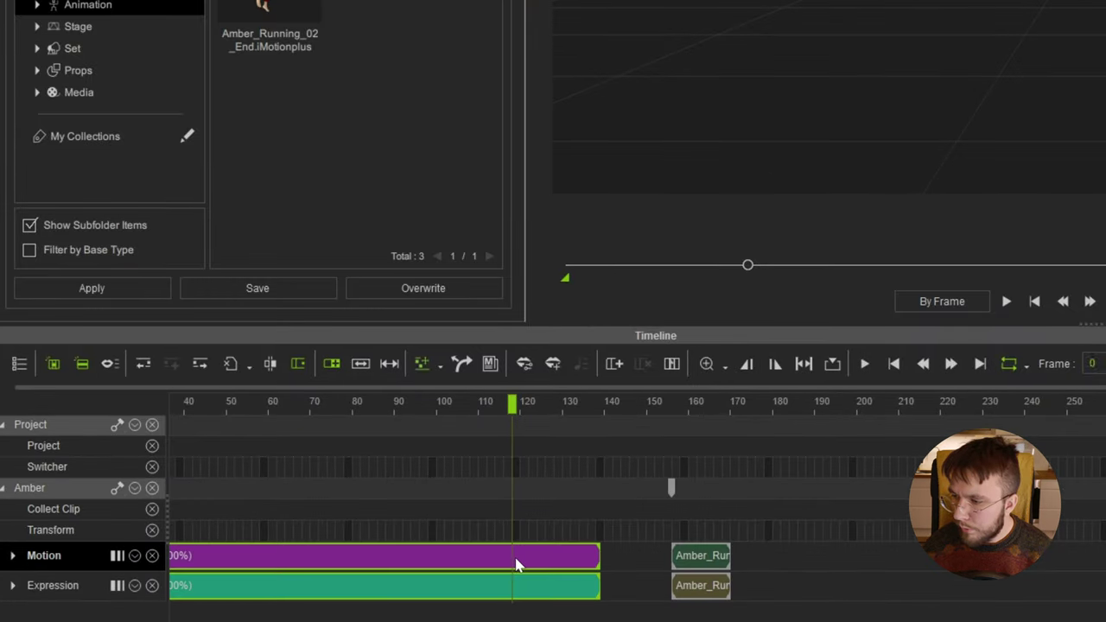
left_click_drag(514, 405, 518, 405)
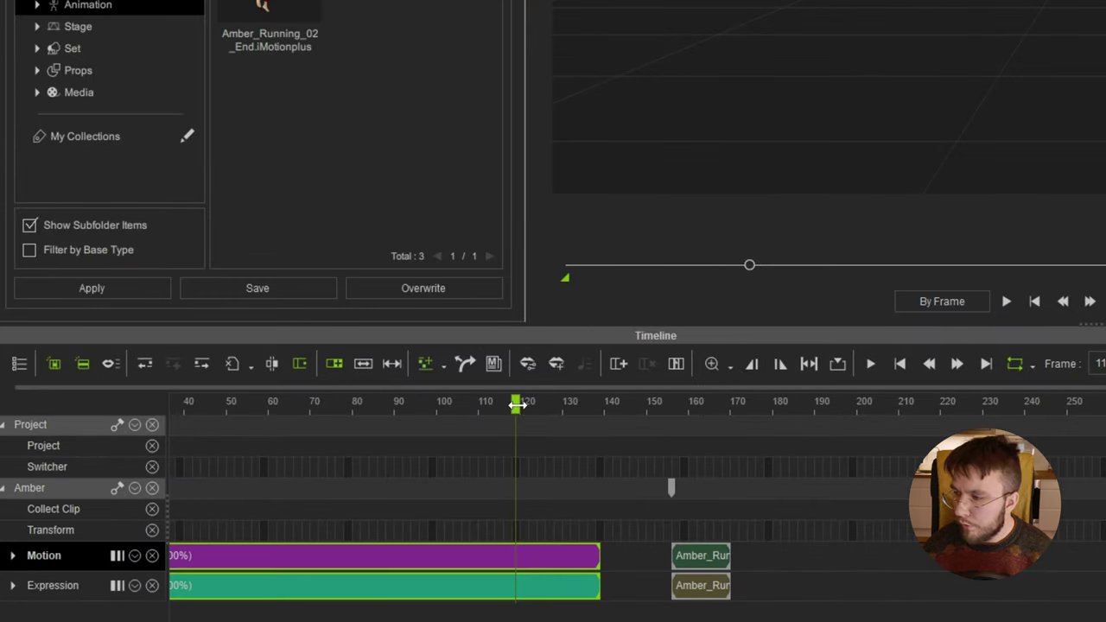
left_click(272, 364)
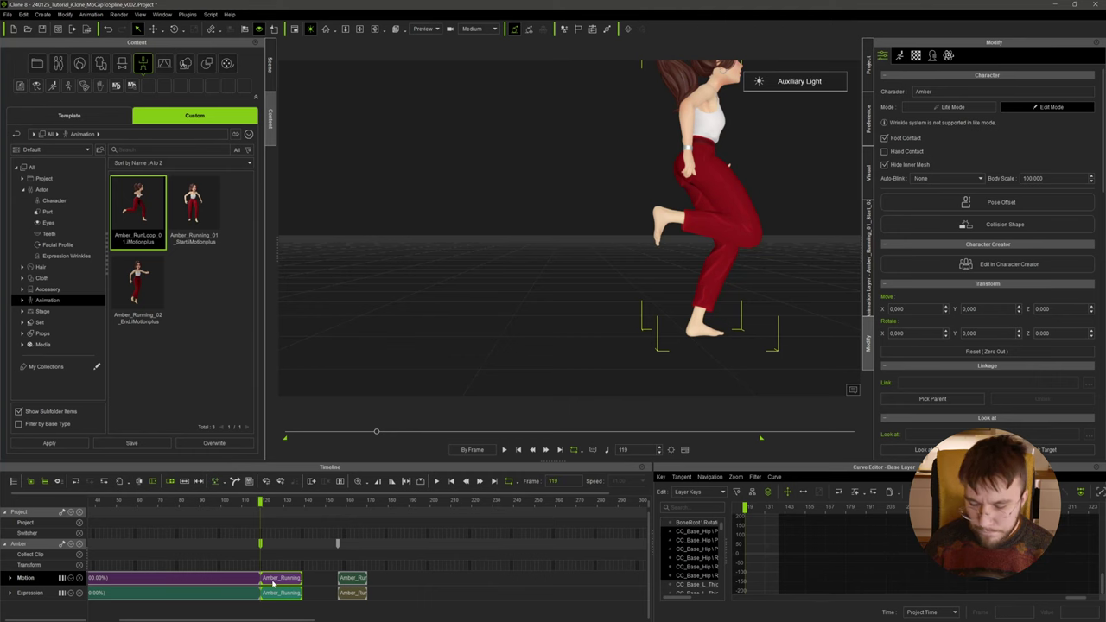
key("space")
key("Delete")
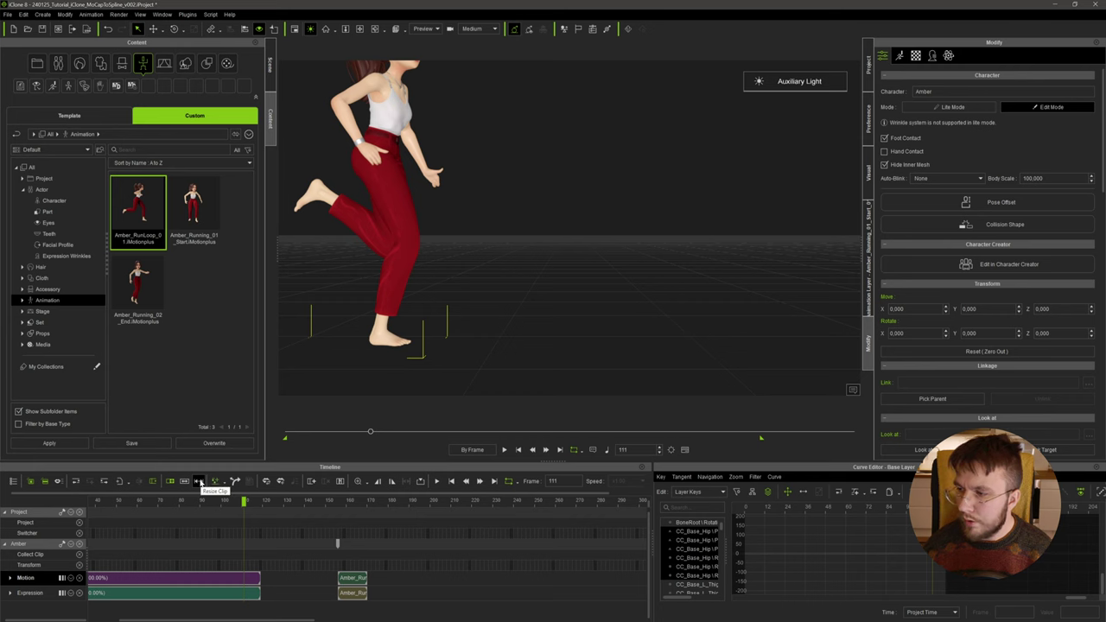
- Shorten Amber's start clip on both the Motion and Expression tracks so that it ends at frame 111
left_click(432, 389)
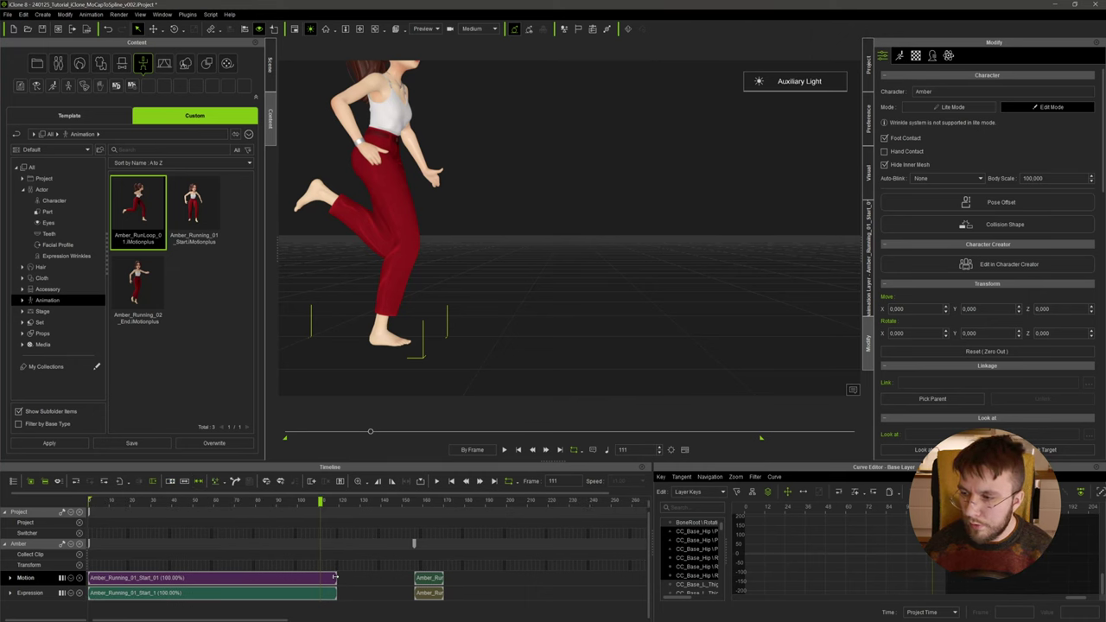
scroll(335, 576, "up", 3)
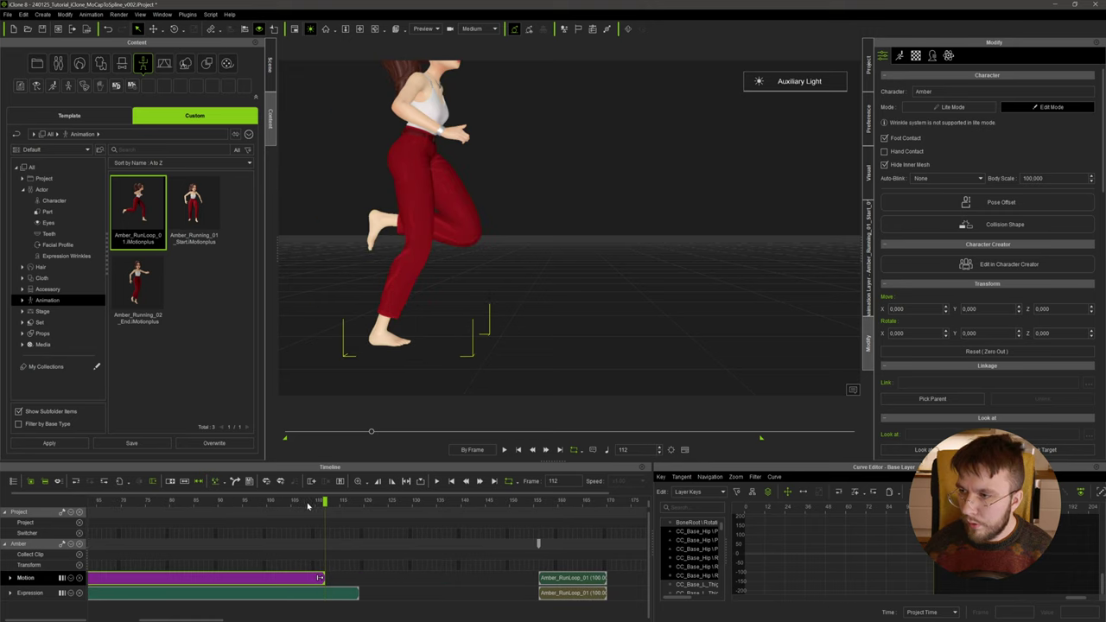
left_click(307, 504)
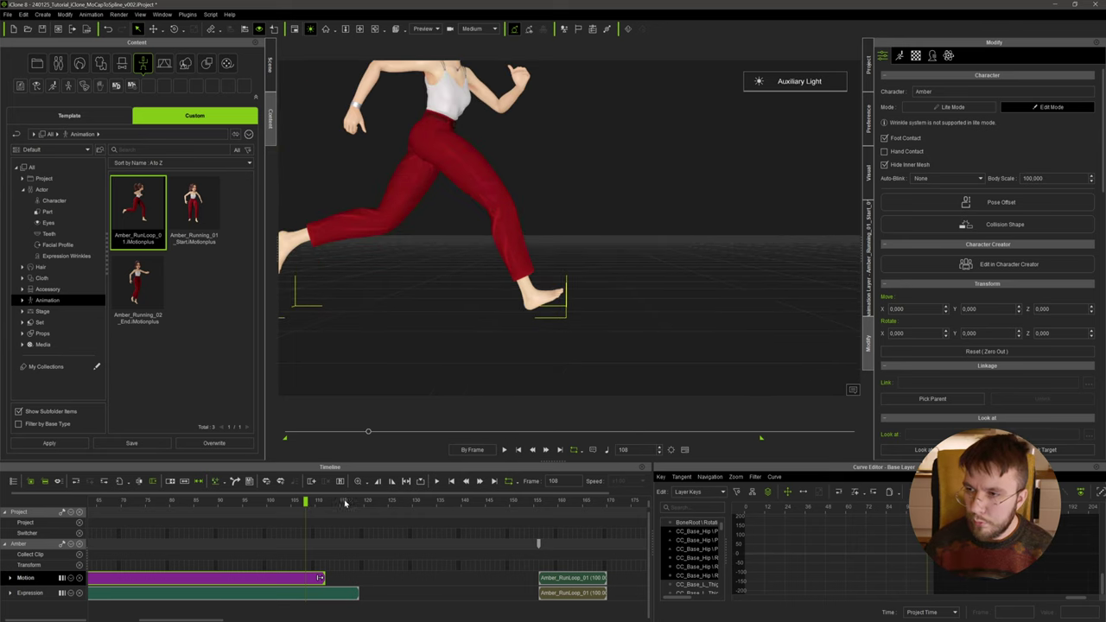
key("Right")
key("Right")
key("Right")
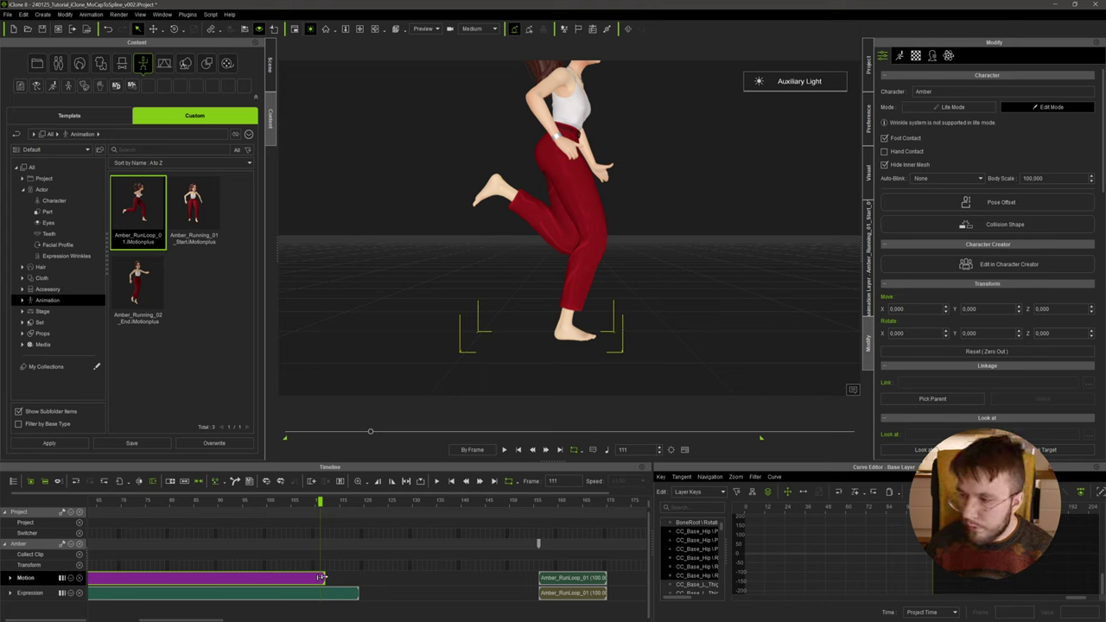
left_click_drag(322, 577, 318, 578)
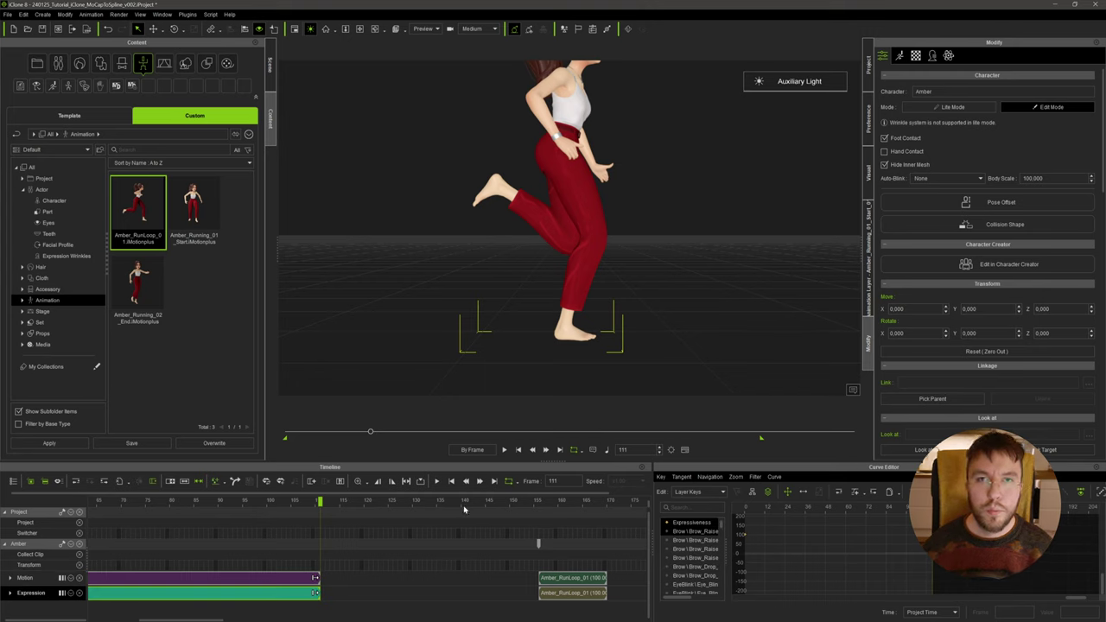
- Move Amber's run loop clips on the Motion and Expression tracks to frame 111, directly after the start clip, and check the joint
left_click_drag(538, 546, 325, 557)
left_click(329, 503)
left_click_drag(328, 503, 325, 503)
right_click_drag(563, 314, 561, 306, "alt")
key("Home")
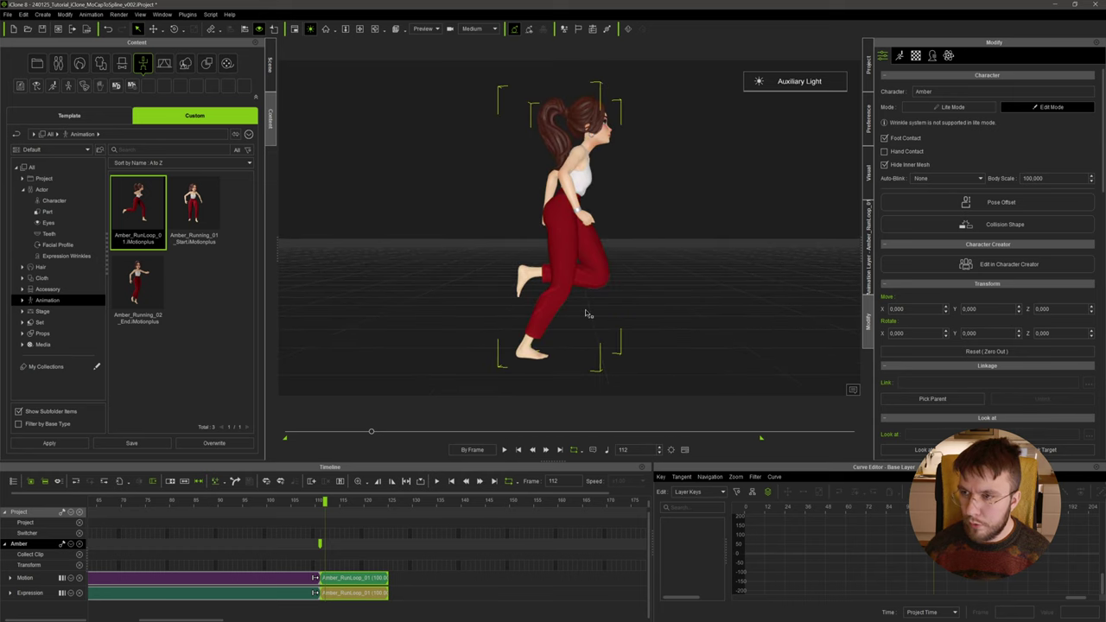
- Align the Amber_RunLoop_01 motion clip to the previous clip by the R.Toe position with Motion Direction Control, translation only
scroll(325, 576, "up", 2)
double_click(335, 582)
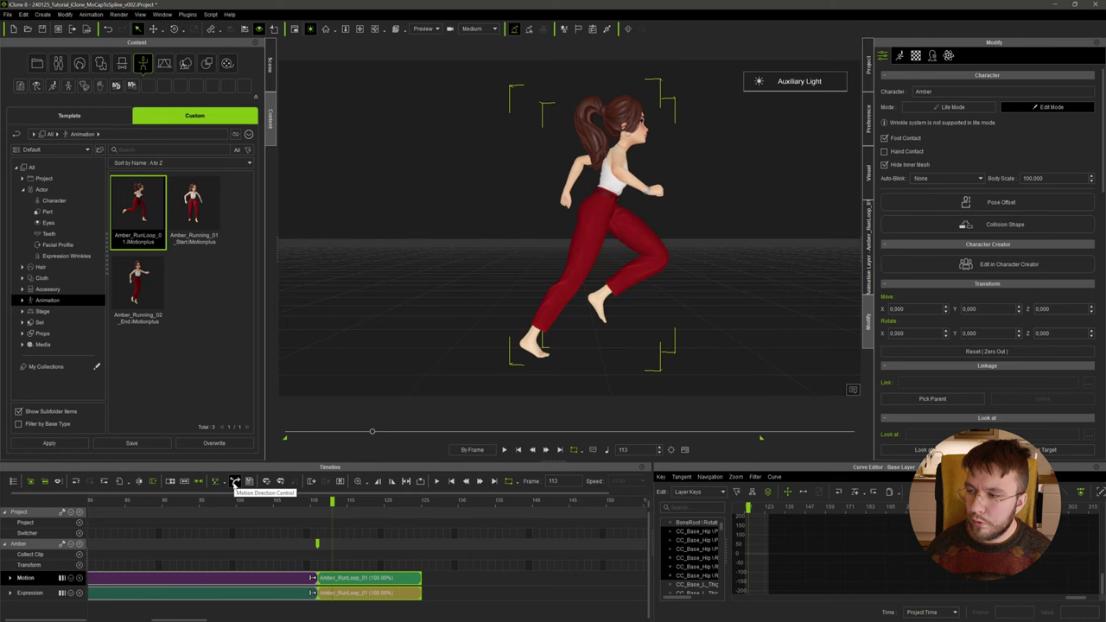
left_click(460, 307)
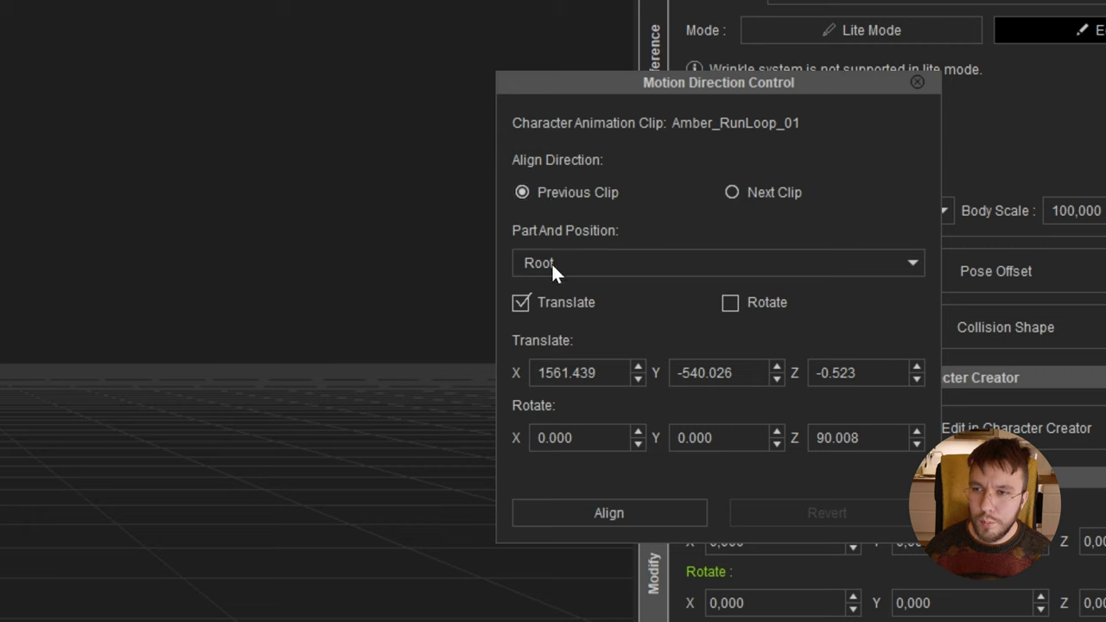
left_click(551, 262)
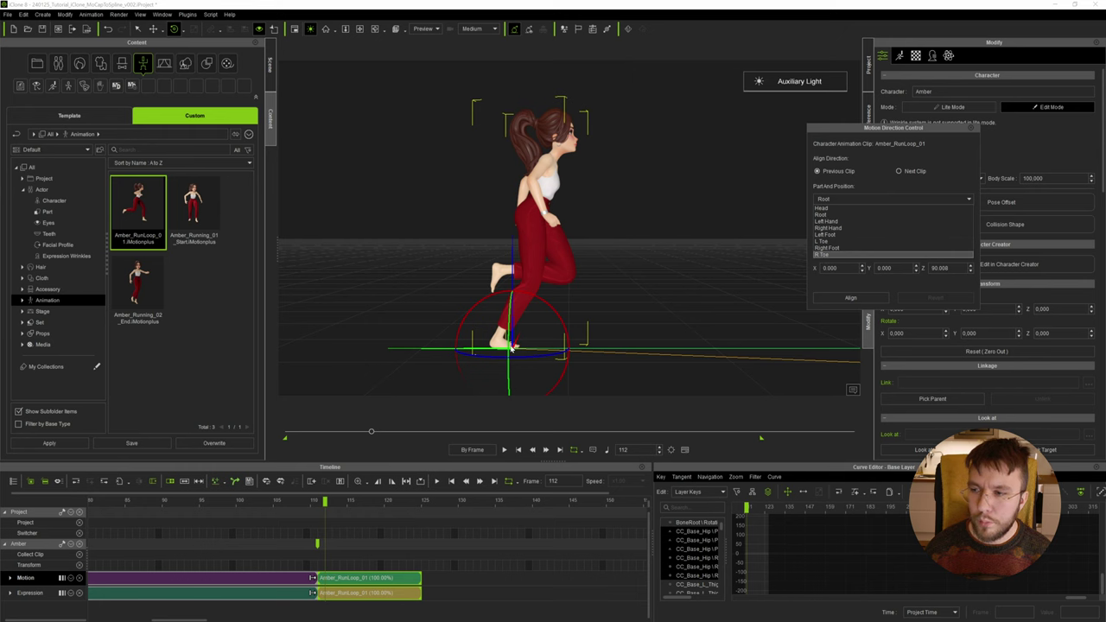
left_click(825, 254)
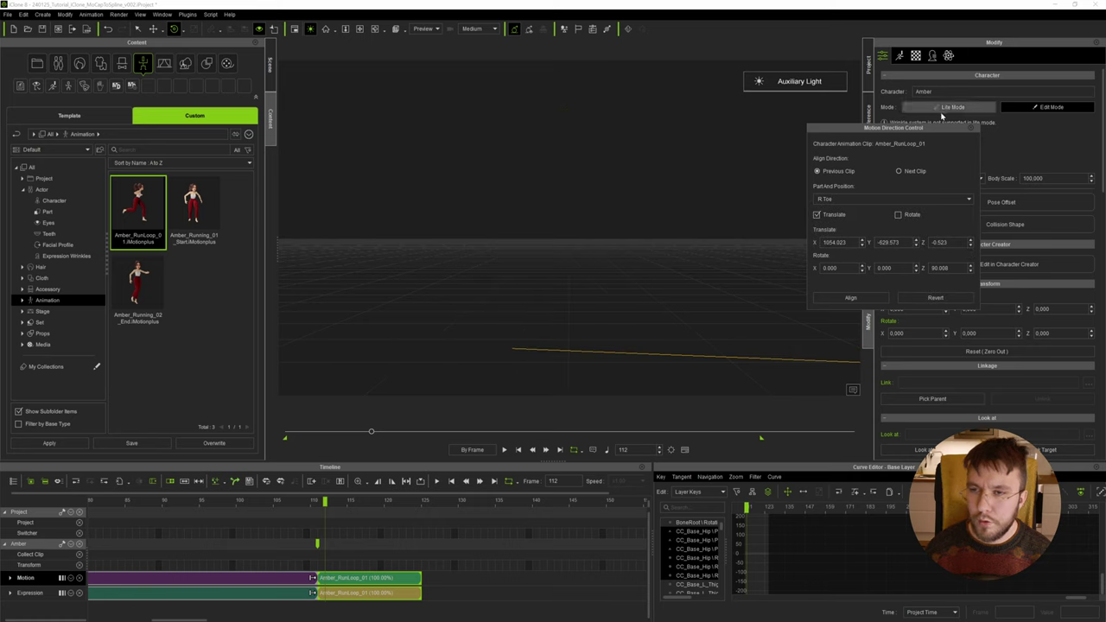
left_click(974, 129)
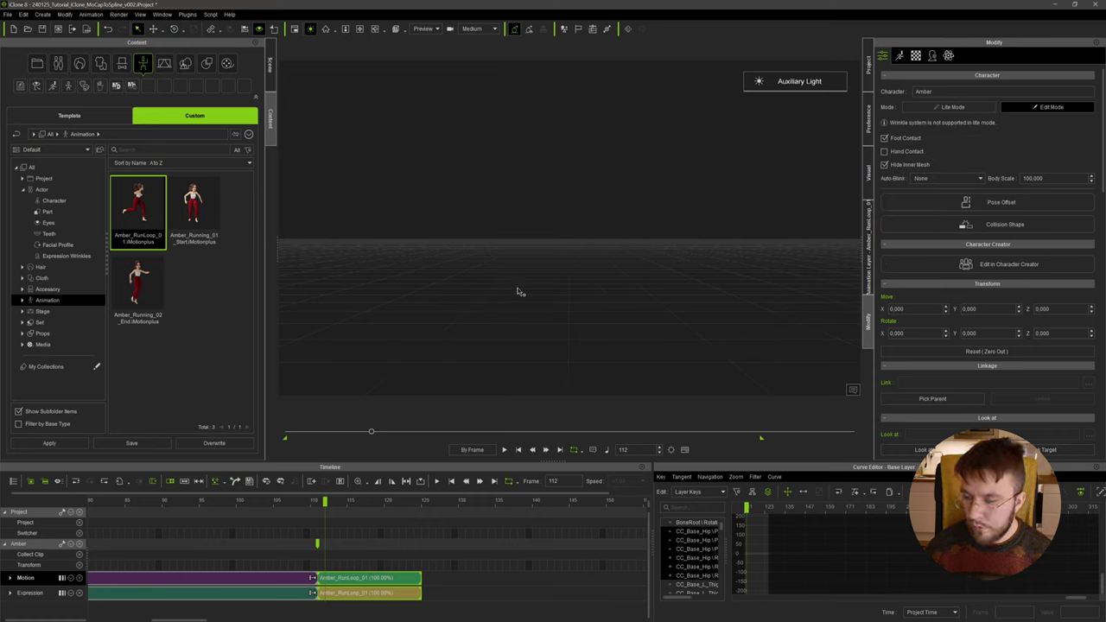
- Step through the frames around the cut at frame 111 and examine the transition from the start clip into the run loop
key("ctrl+z")
key("Left")
key("Left")
key("Left")
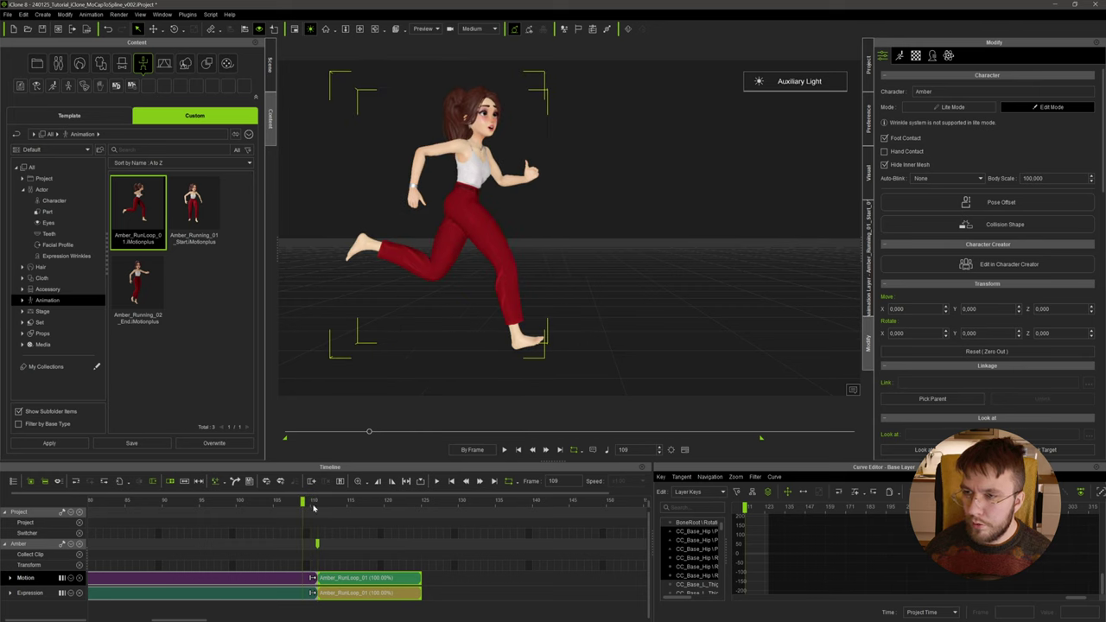
key("Right")
key("Right")
key("Left")
key("Left")
right_click_drag(654, 298, 385, 304)
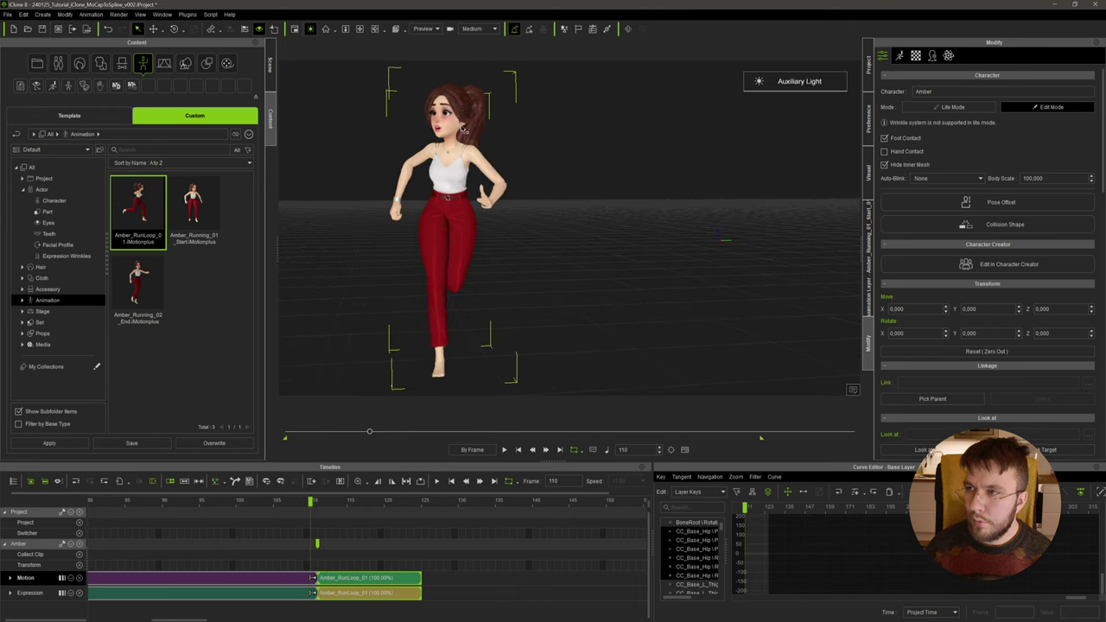
- Extend the start clip over the run loop to frame 116 on the Motion and Expression tracks to blend the two clips
left_click(300, 579)
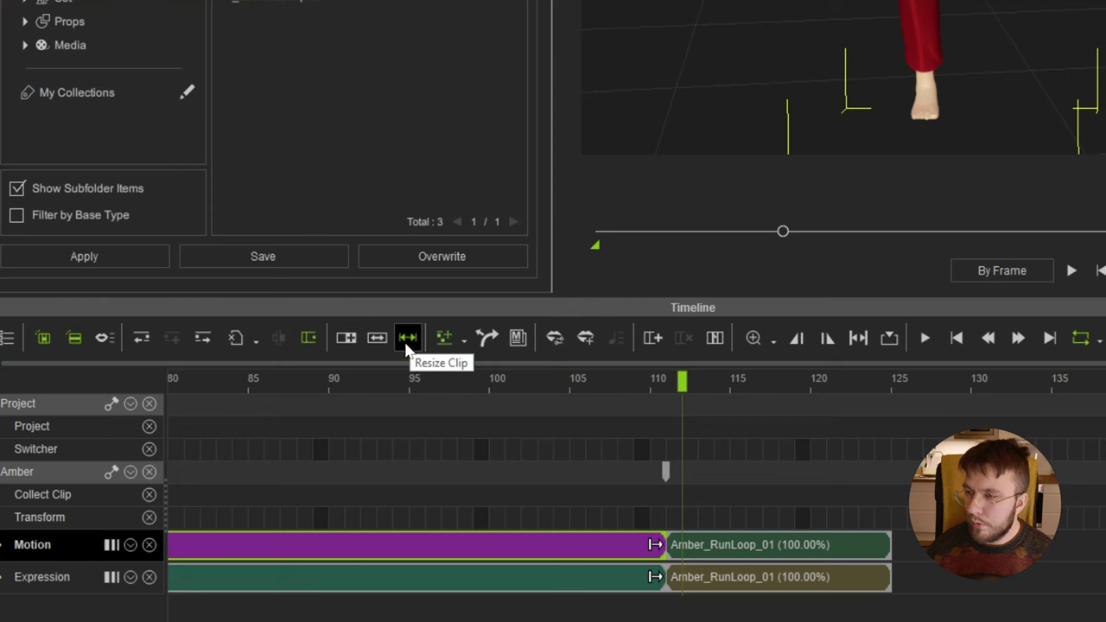
left_click(199, 481)
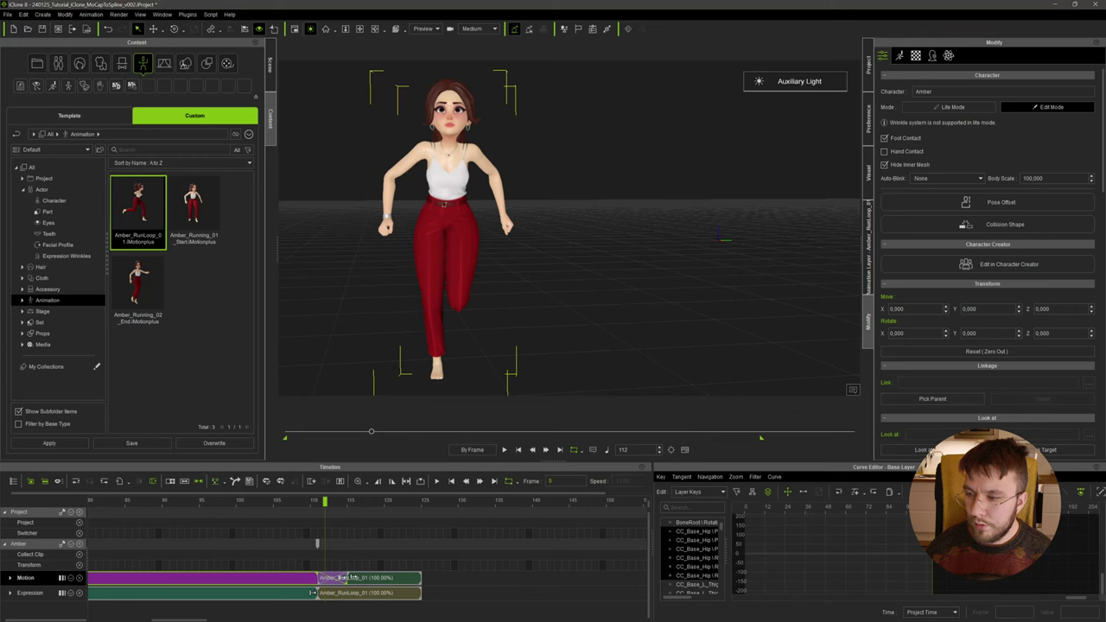
left_click_drag(353, 578, 355, 578)
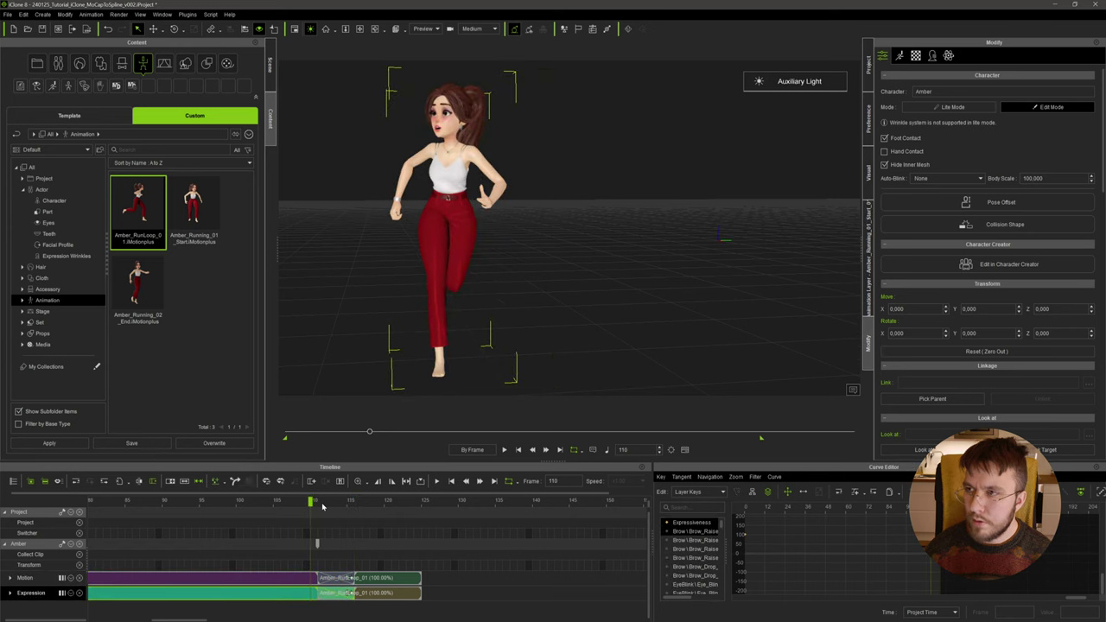
- Play back the blended transition from directly above to check Amber's running direction
mouse_move(323, 507)
left_mouse_down()
mouse_move(363, 514)
mouse_move(309, 514)
mouse_move(363, 519)
mouse_move(340, 515)
left_mouse_up()
middle_click_drag(406, 208, 659, 338)
right_click_drag(659, 337, 603, 309)
scroll(601, 311, "down", 4)
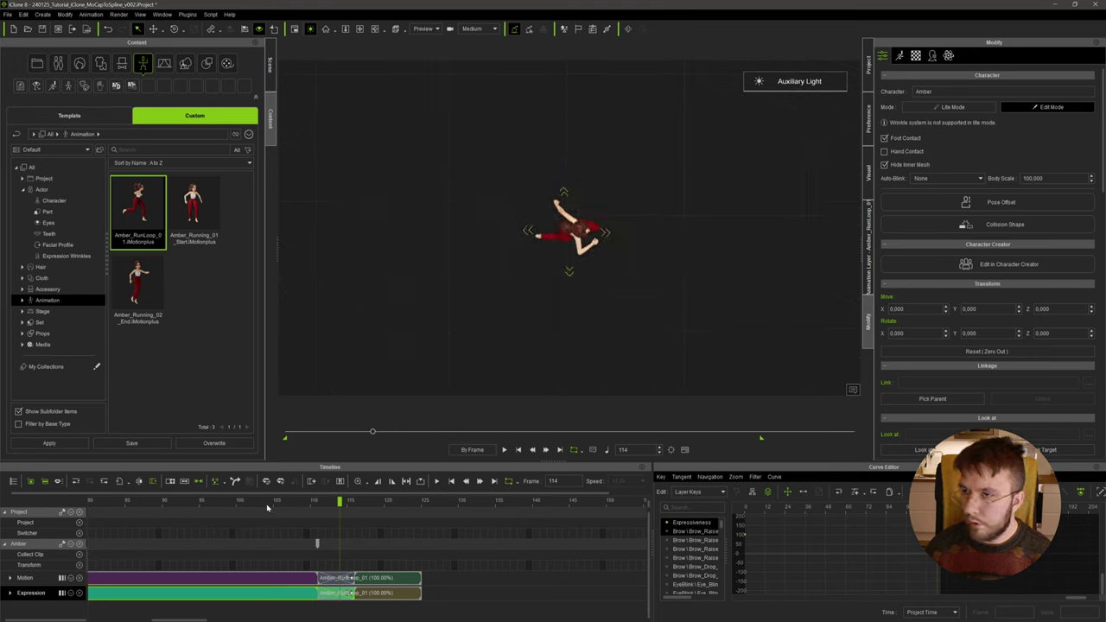
key("space")
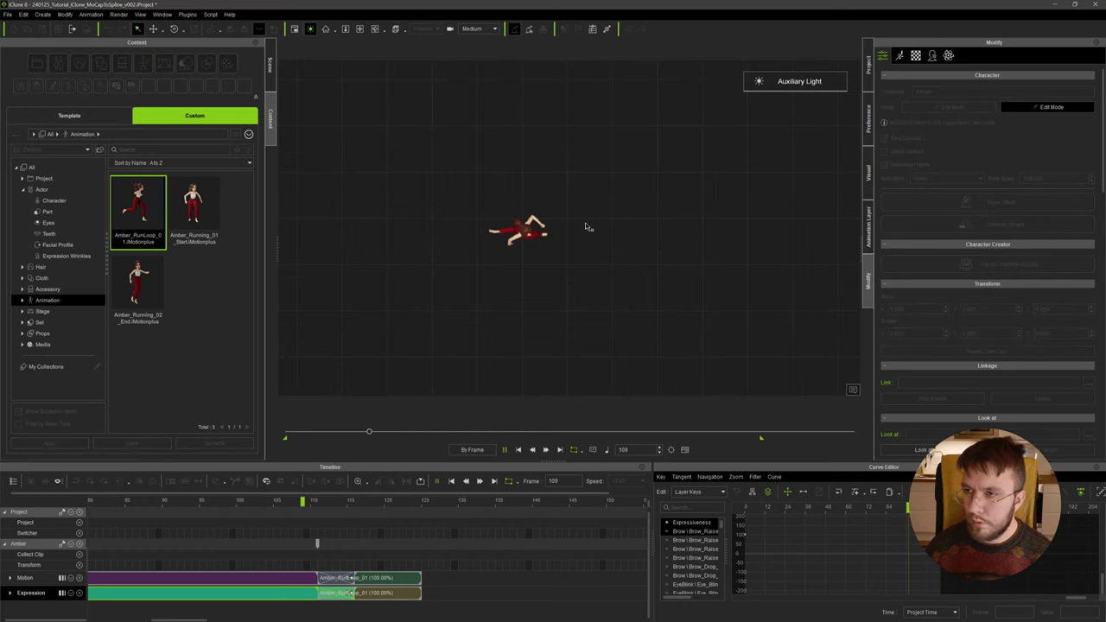
key("space")
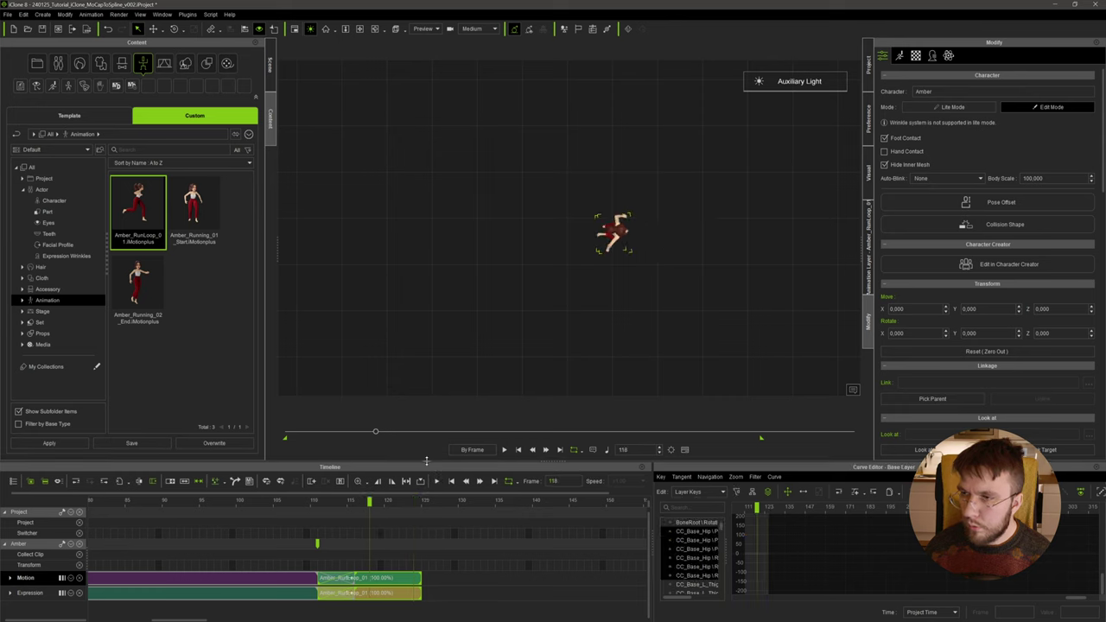
- Rotate the Amber_RunLoop_01 motion to 96.868 degrees on Z with Motion Direction Control and realign its R.Toe to the previous clip
left_click(235, 482)
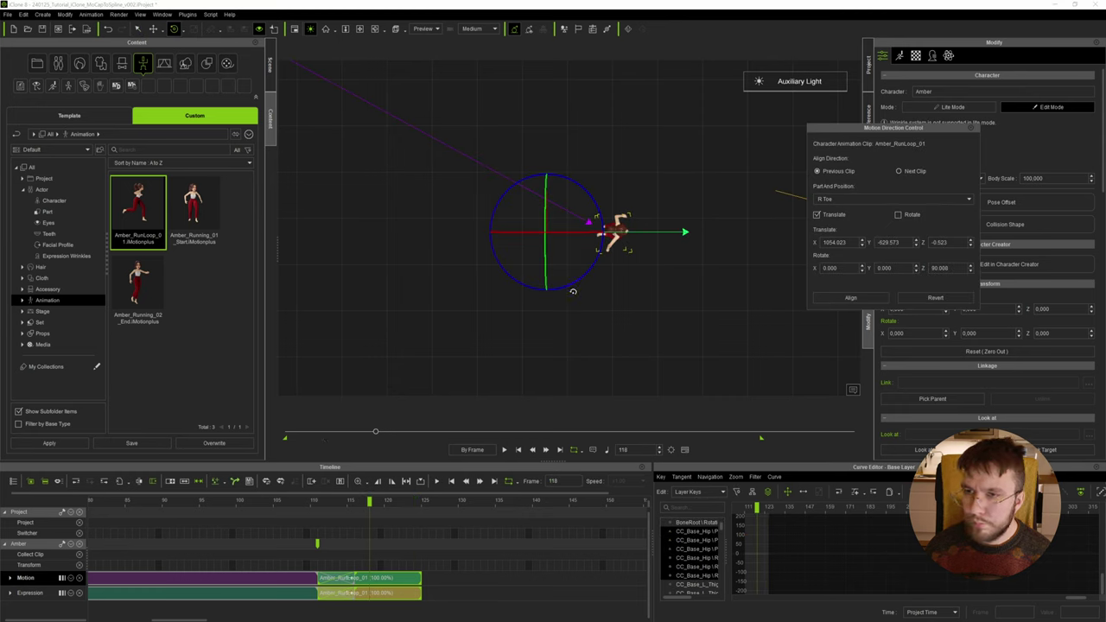
left_click_drag(573, 291, 584, 276)
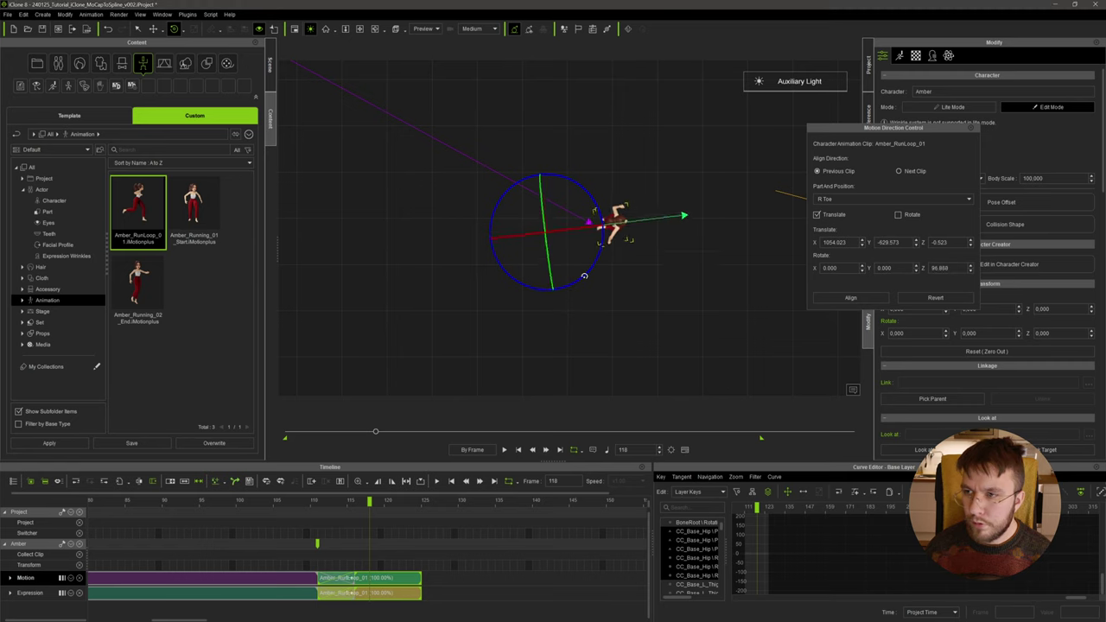
left_click(850, 298)
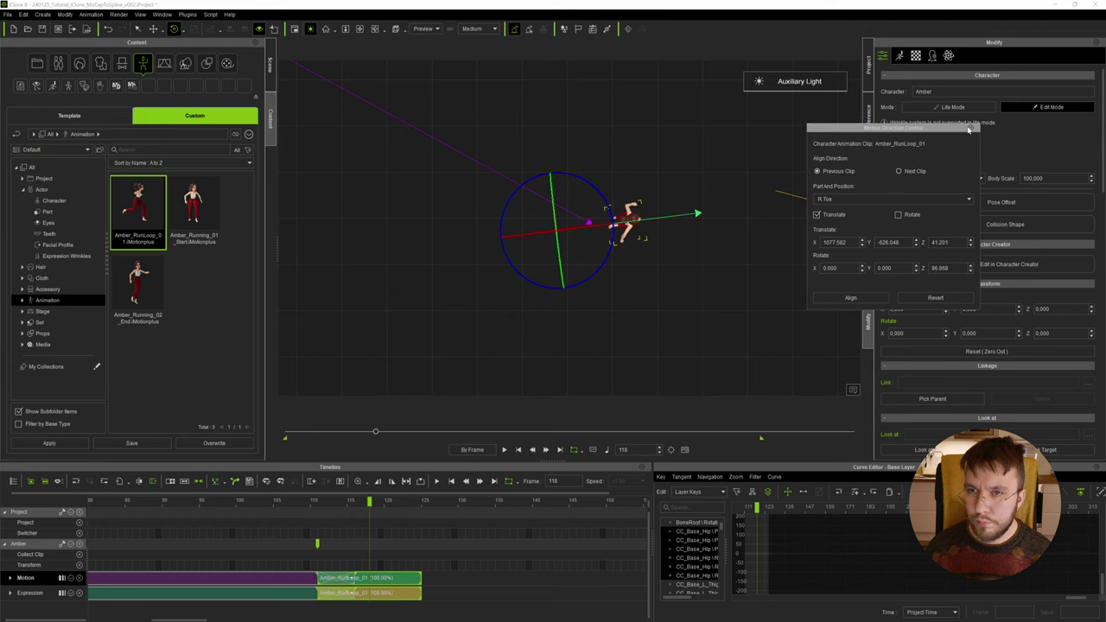
- Play the transition between the start clip and the run loop from the side to check the corrected direction
key("space")
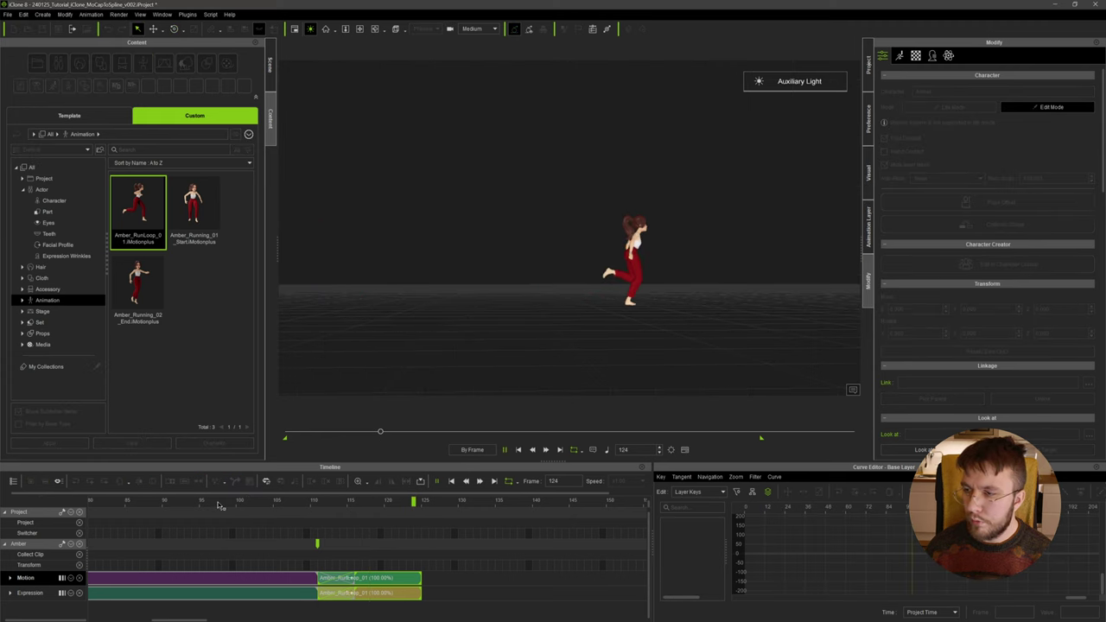
left_click(605, 223)
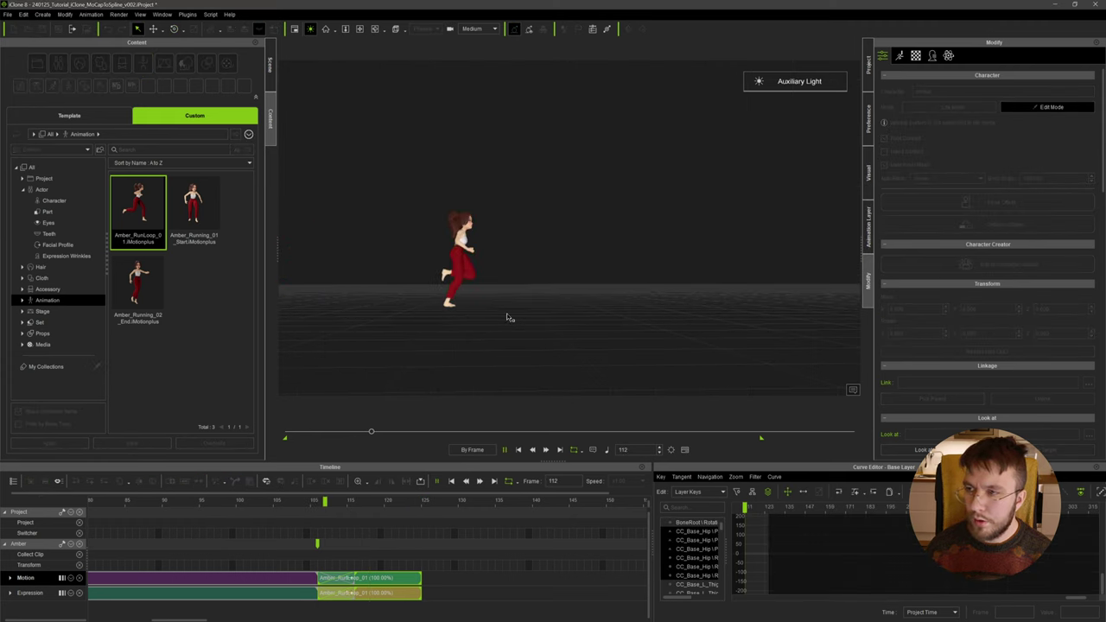
key("space")
left_click(384, 503)
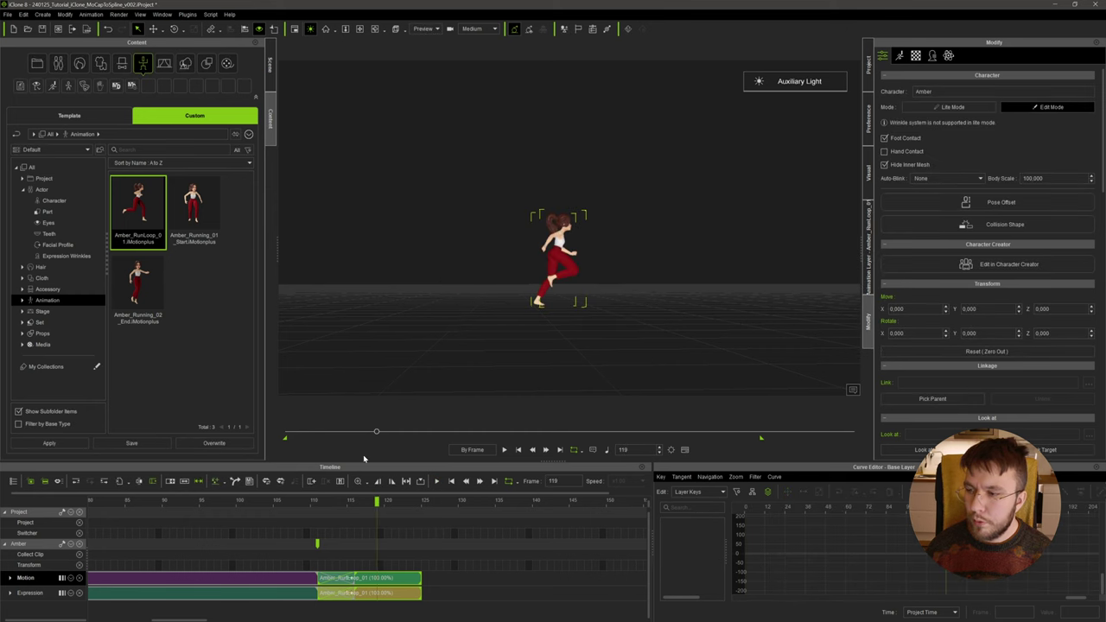
- Add a second Amber_RunLoop_01 clip at frame 125, directly after the first loop, and reset the pivot of its motion clip
left_click_drag(214, 246, 432, 579)
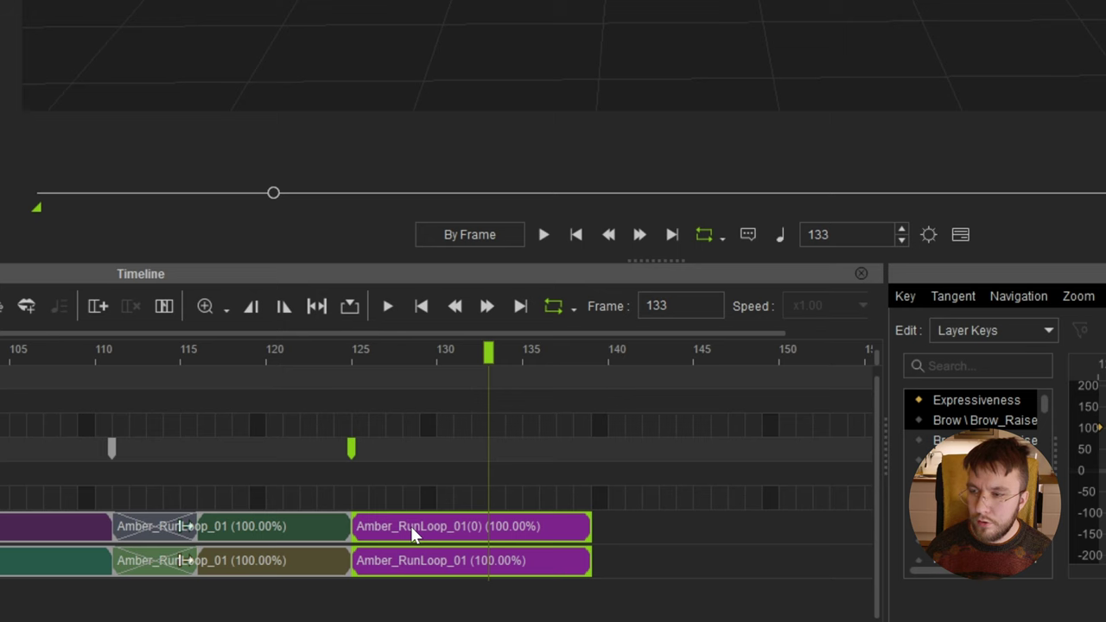
right_click(448, 576)
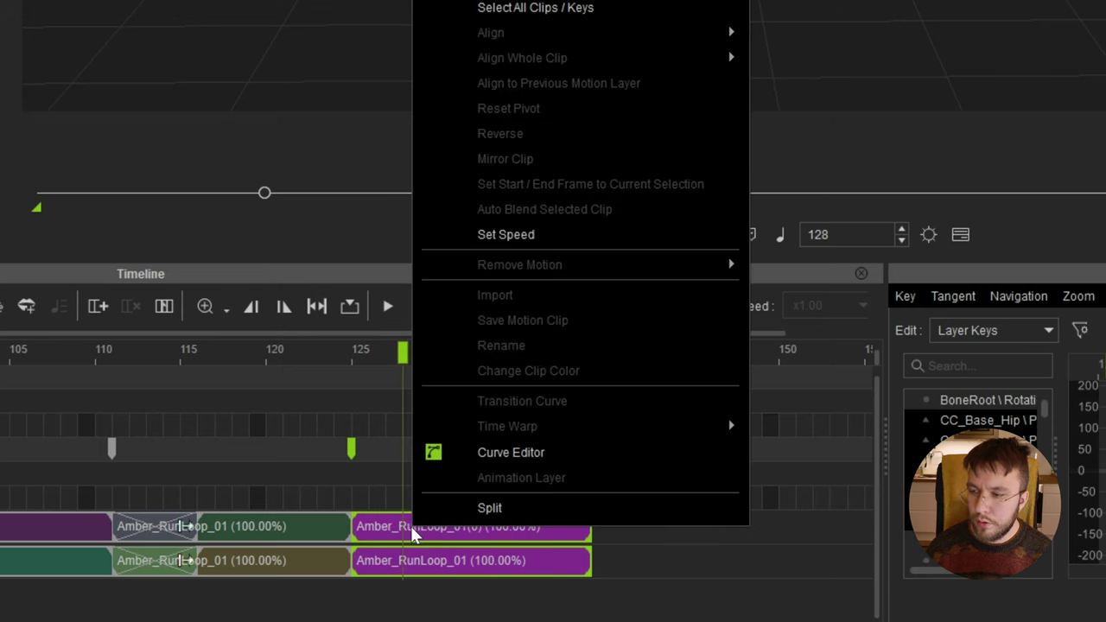
left_click(488, 510)
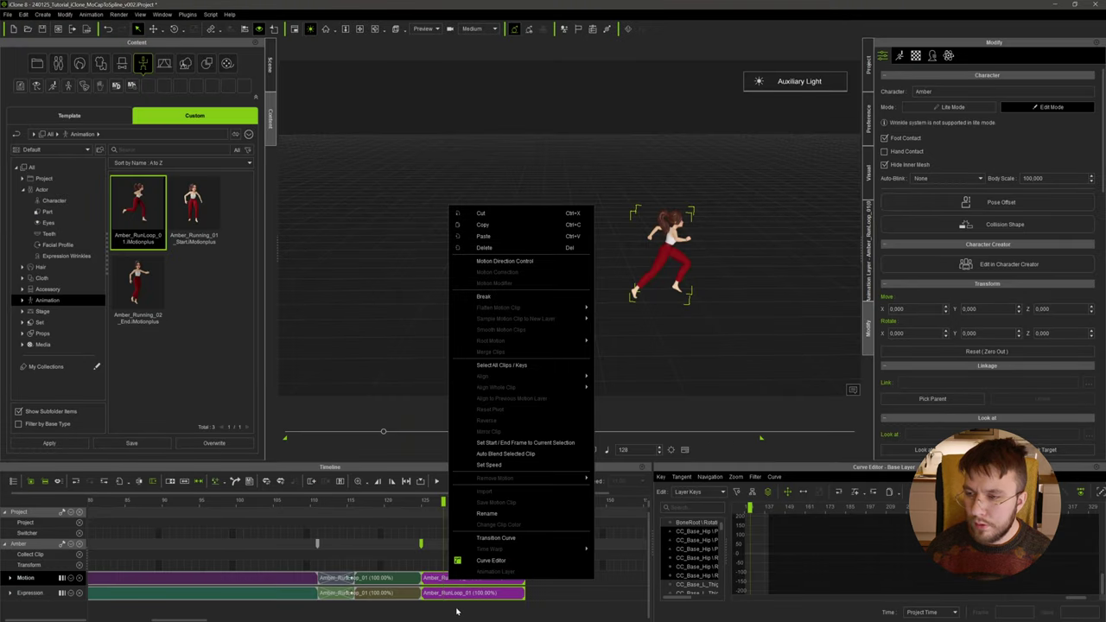
left_click(457, 610)
left_click(449, 580)
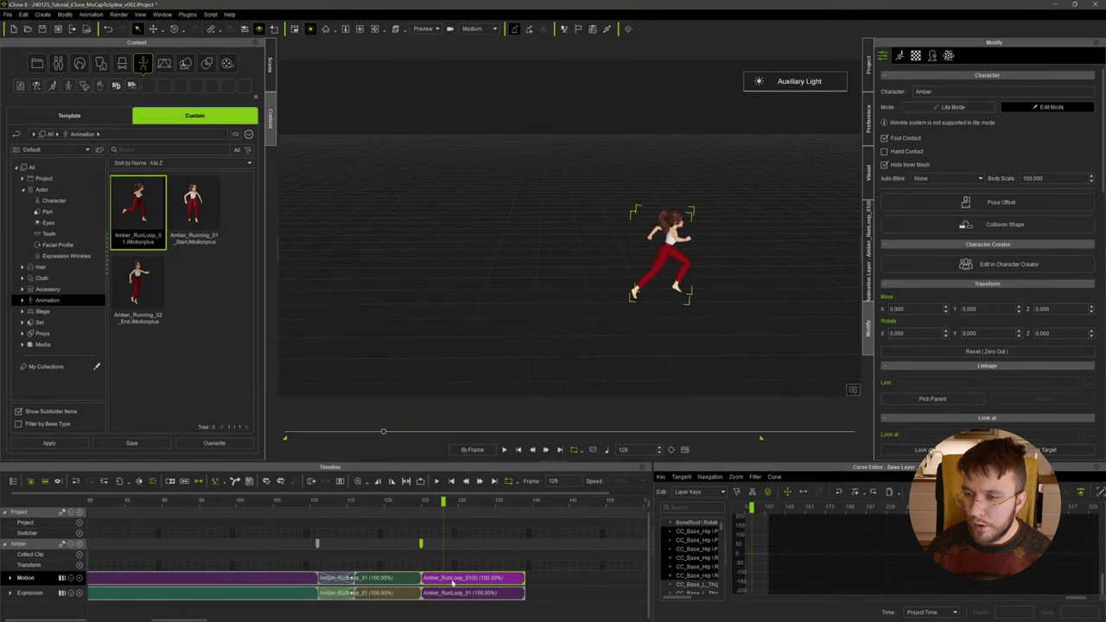
right_click(451, 583)
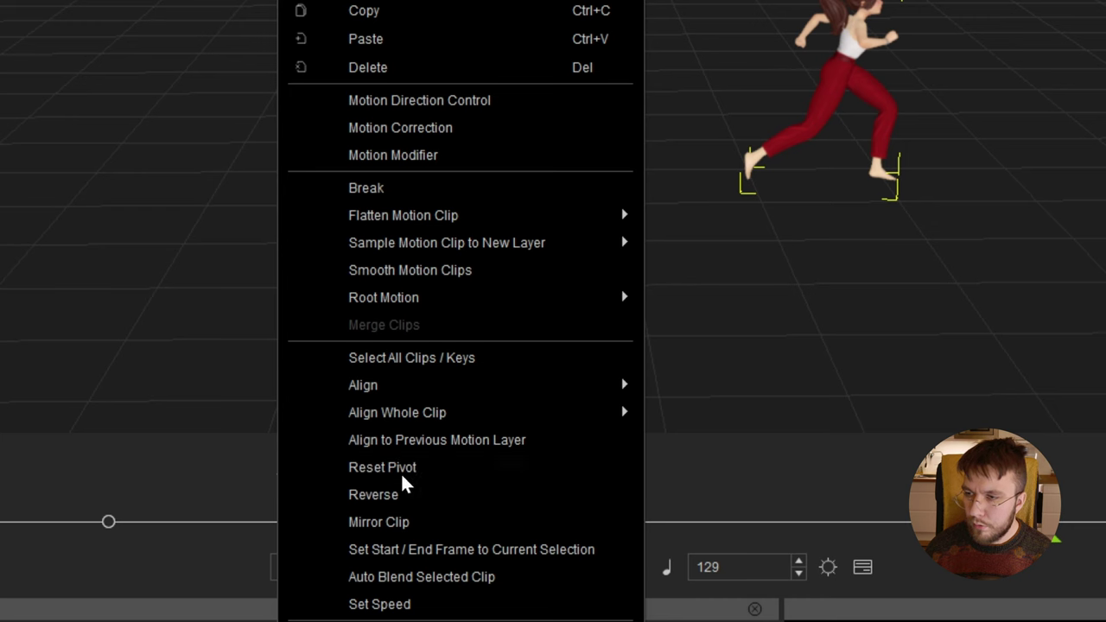
left_click(404, 471)
- Play and scrub through both run loop clips up to frame 134 to check how they connect
key("space")
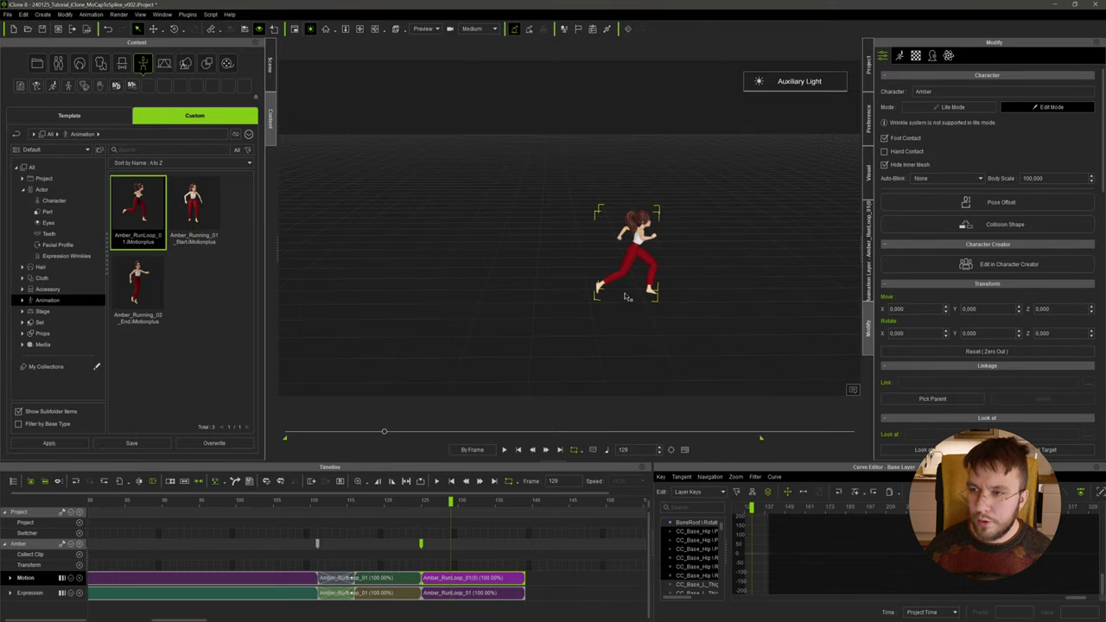
key("space")
left_click_drag(337, 504, 488, 507)
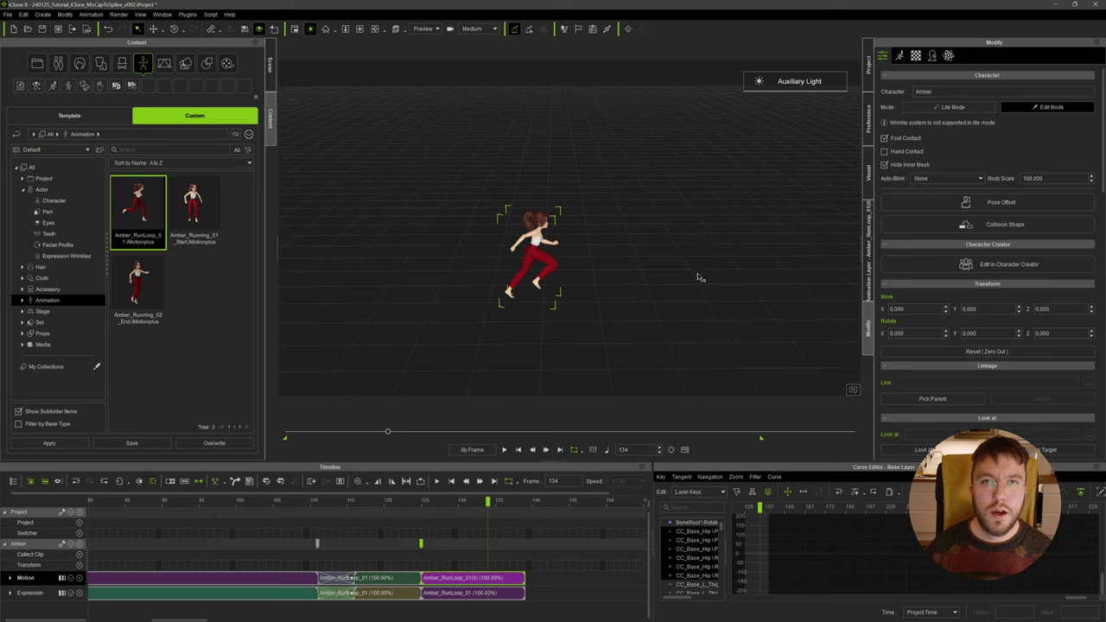
- Draw a new path that starts at Amber's feet, curves round in a loop, crosses itself and runs on beyond the crossing
scroll(631, 283, "down", 3)
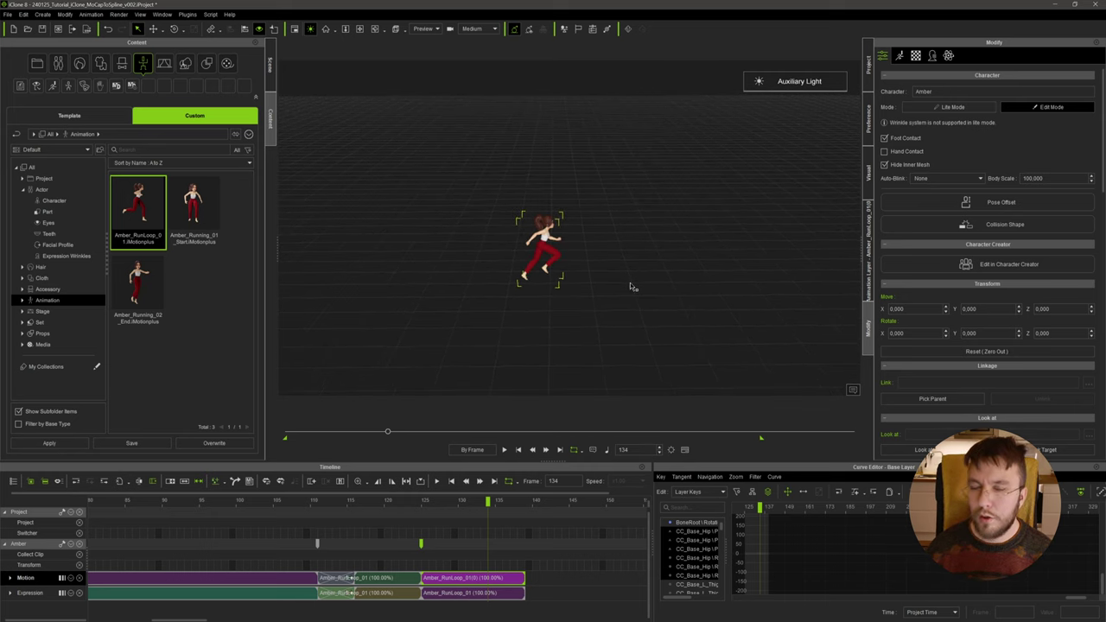
right_click_drag(633, 287, 560, 303)
middle_click_drag(664, 289, 584, 287)
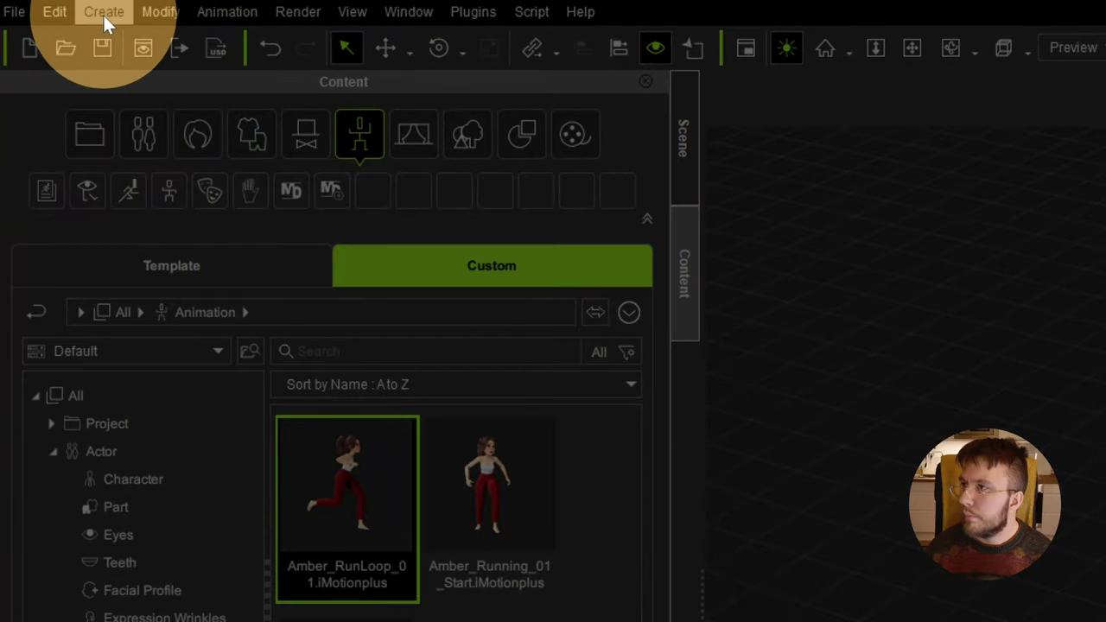
left_click(103, 13)
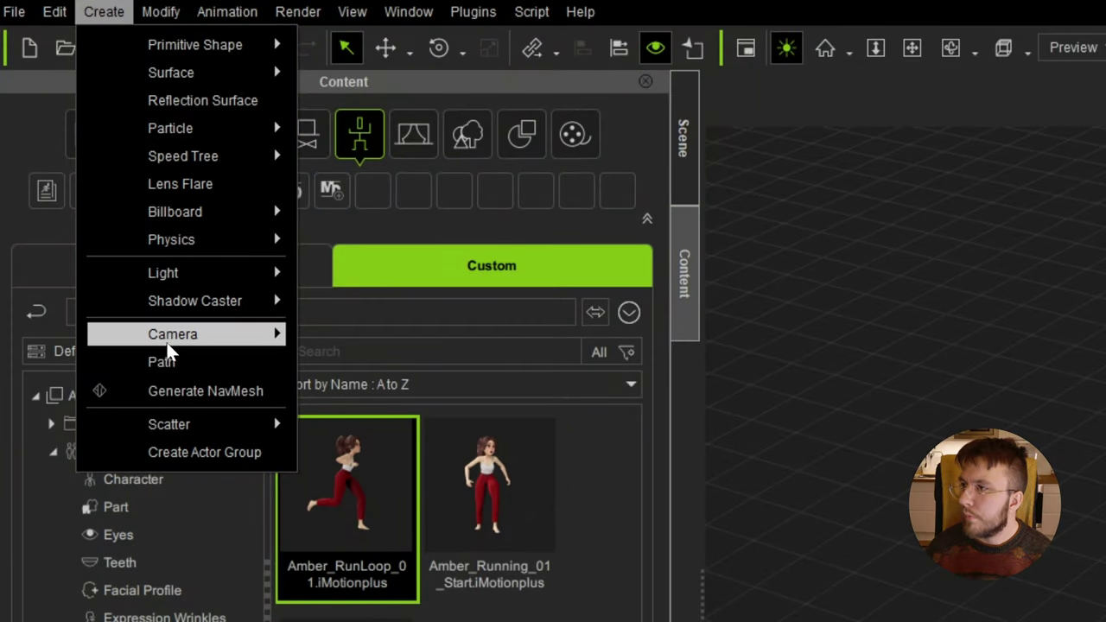
left_click(215, 367)
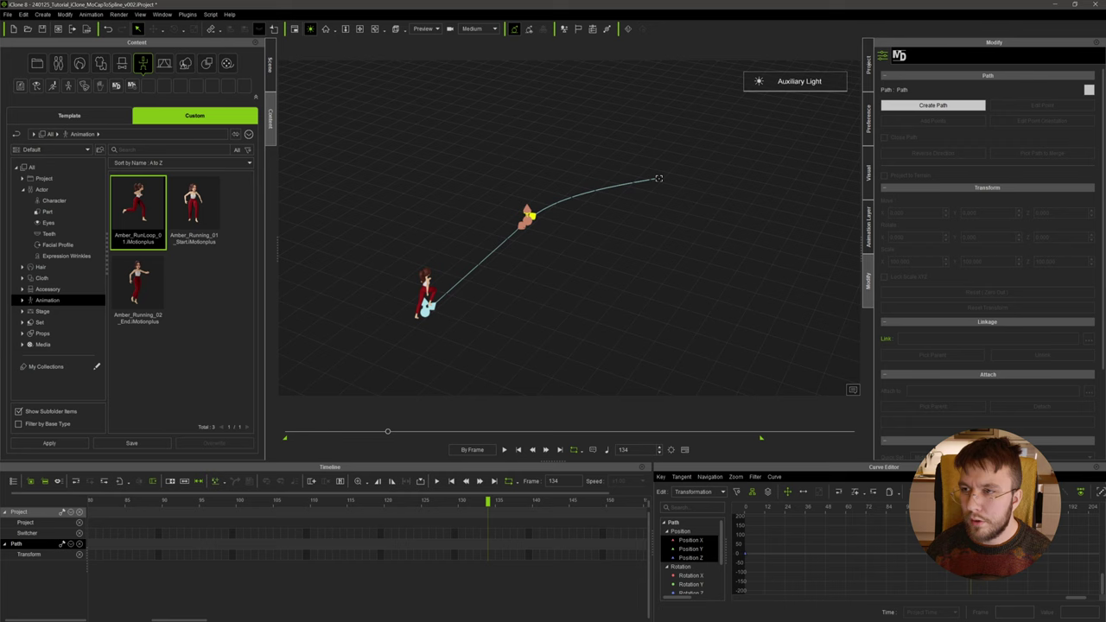
left_click(662, 178)
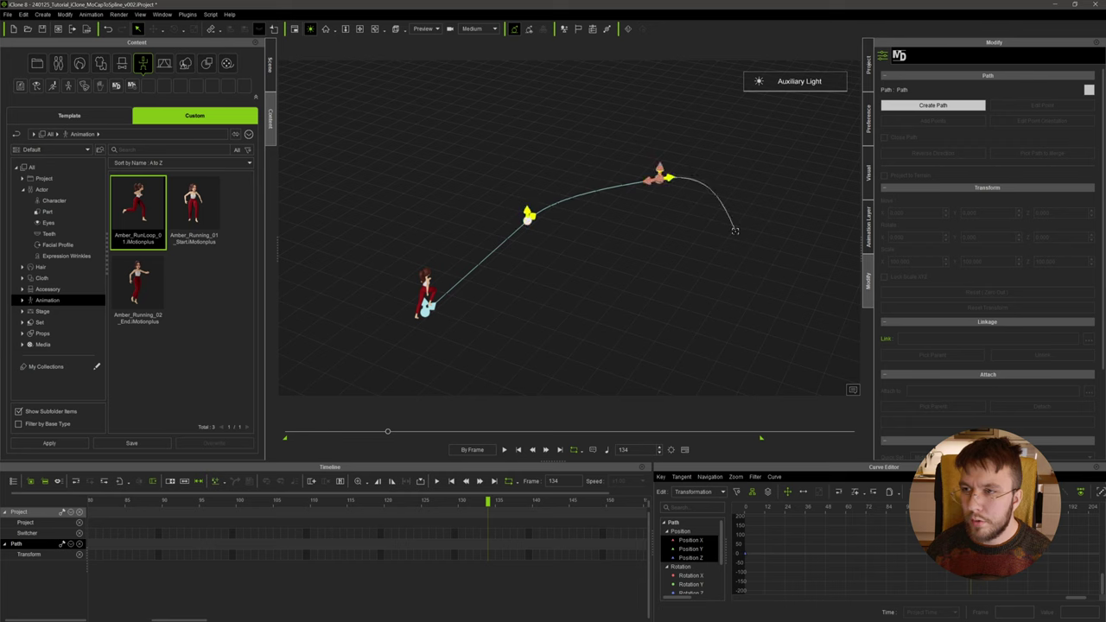
left_click(741, 250)
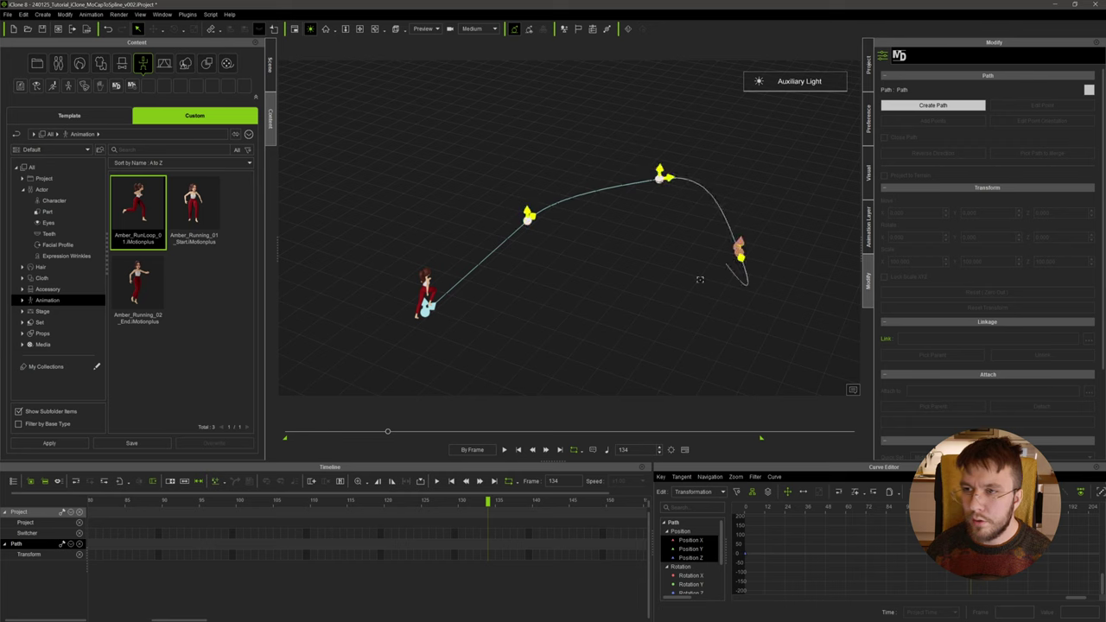
left_click(581, 291)
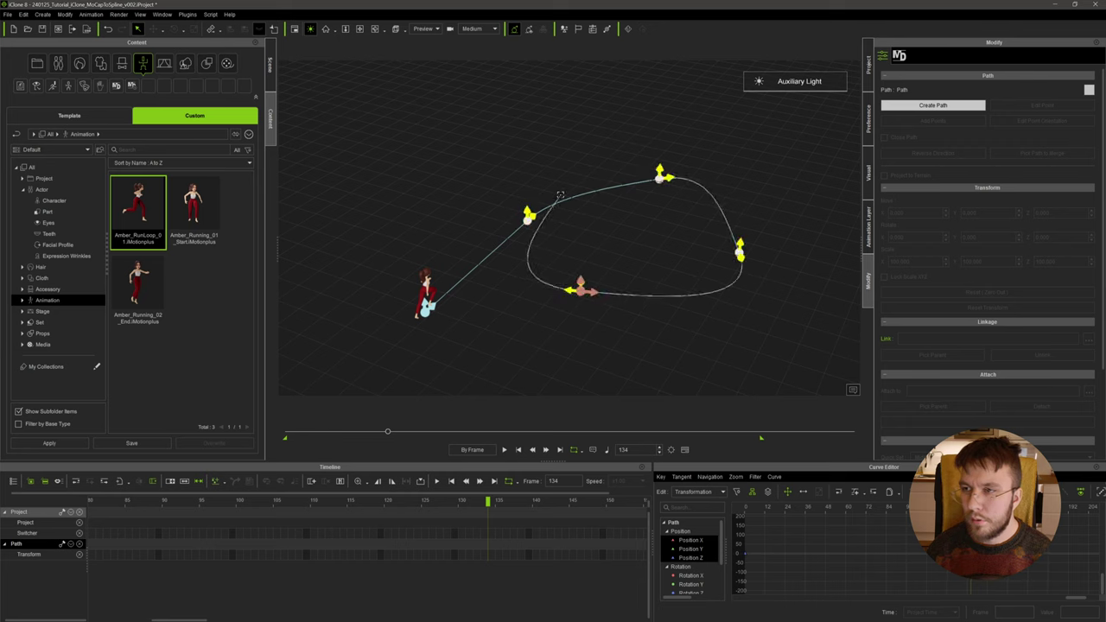
left_click(560, 195)
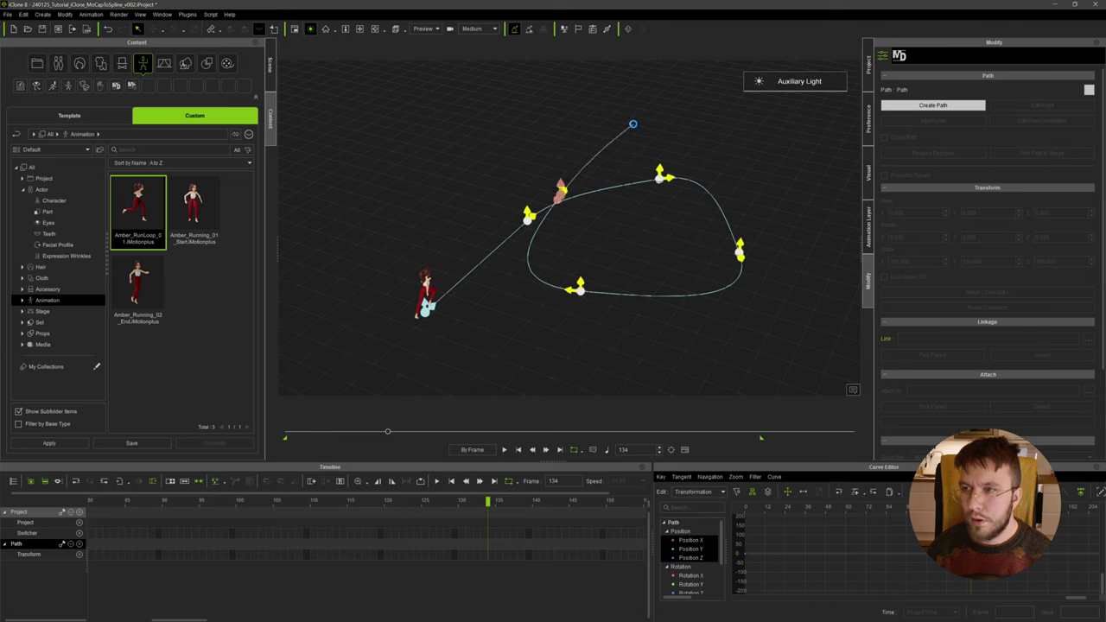
left_click(635, 123)
right_click(648, 139)
- Start editing the path's points and adjust the tangent at the loop's first bend for a rounder curve
right_click_drag(635, 230, 720, 251)
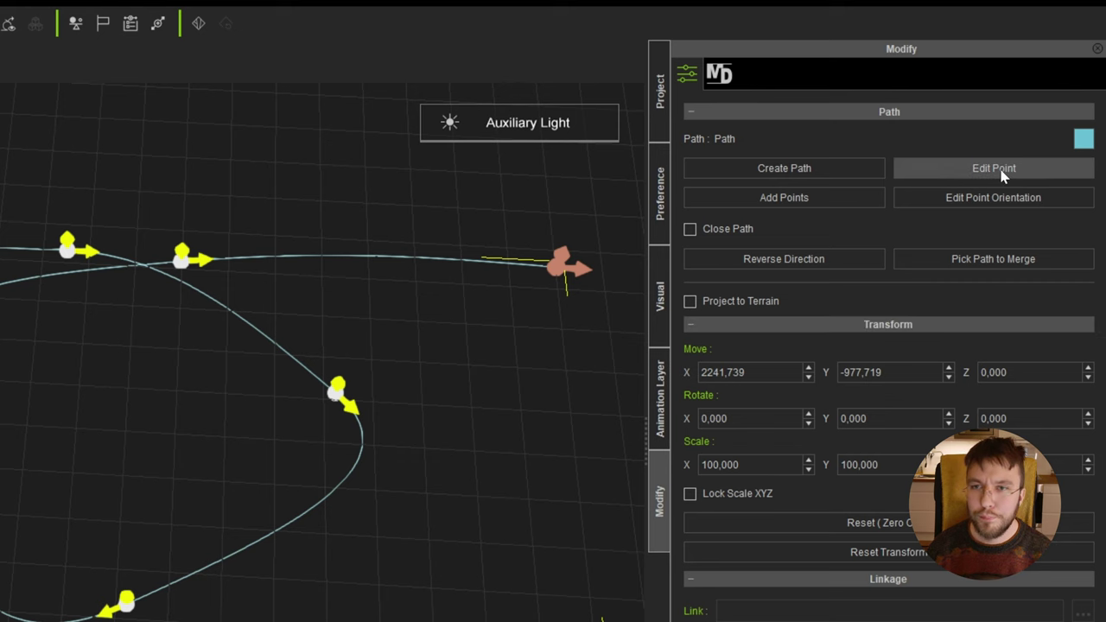
left_click(1032, 109)
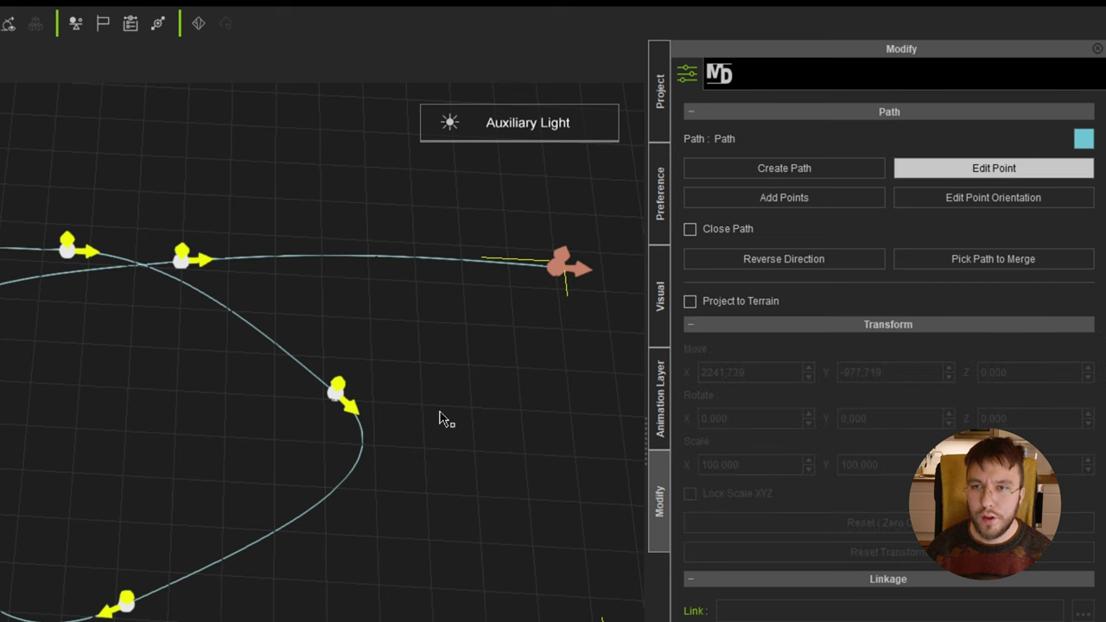
left_click(337, 393)
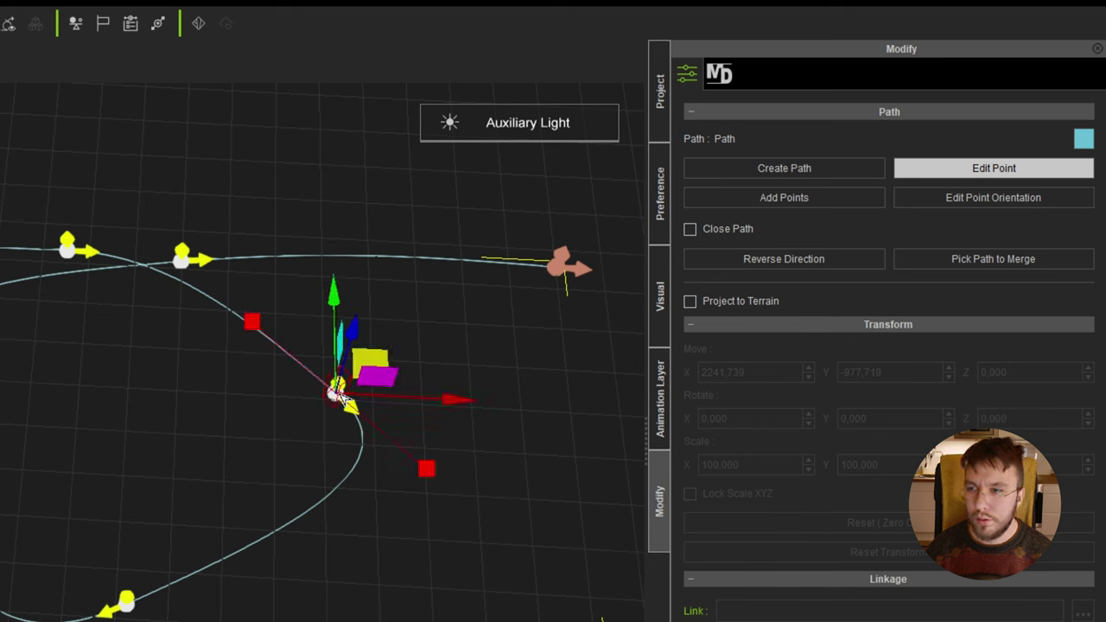
left_click(422, 472)
left_click_drag(471, 433, 411, 451)
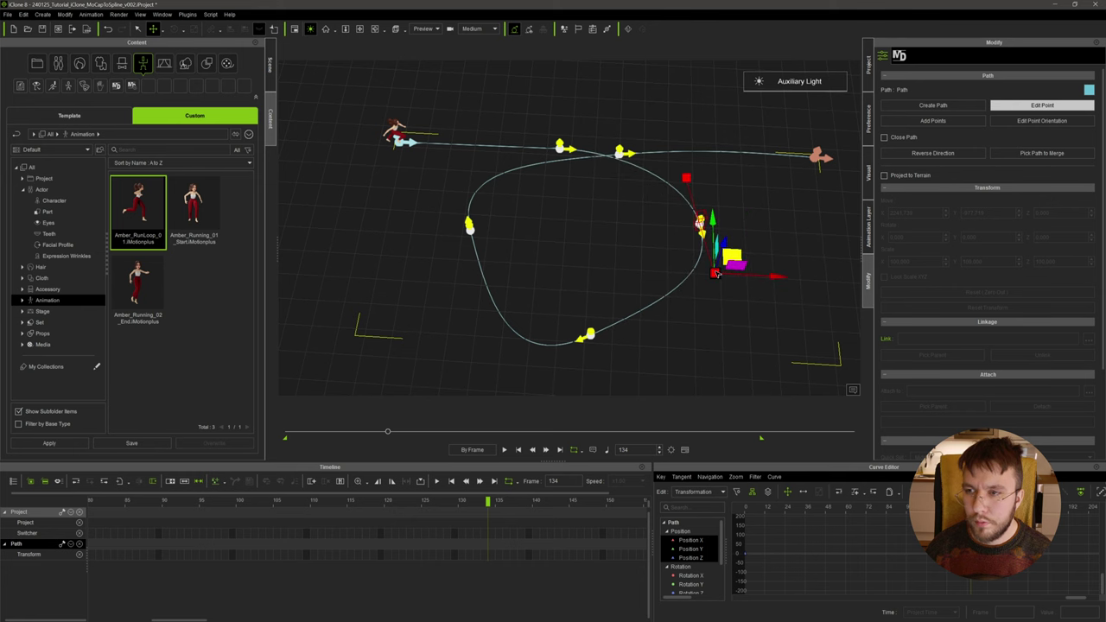
- Round off the rest of the loop by adjusting the tangents of its next two points, and finish point editing
left_click(588, 336)
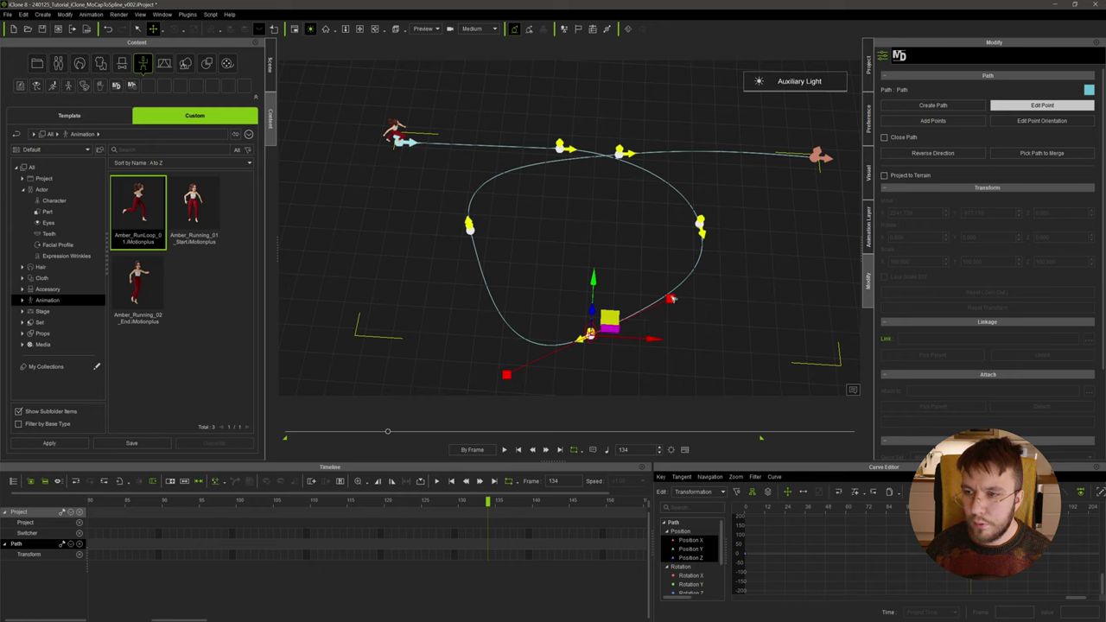
left_click(672, 299)
left_click_drag(691, 293, 689, 321)
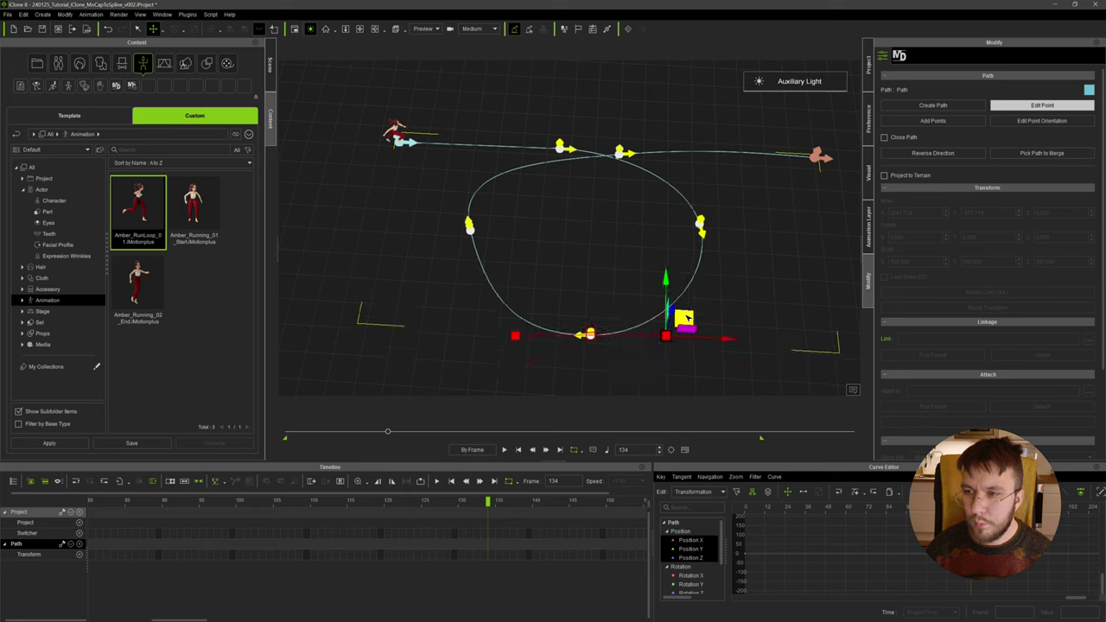
left_click(468, 227)
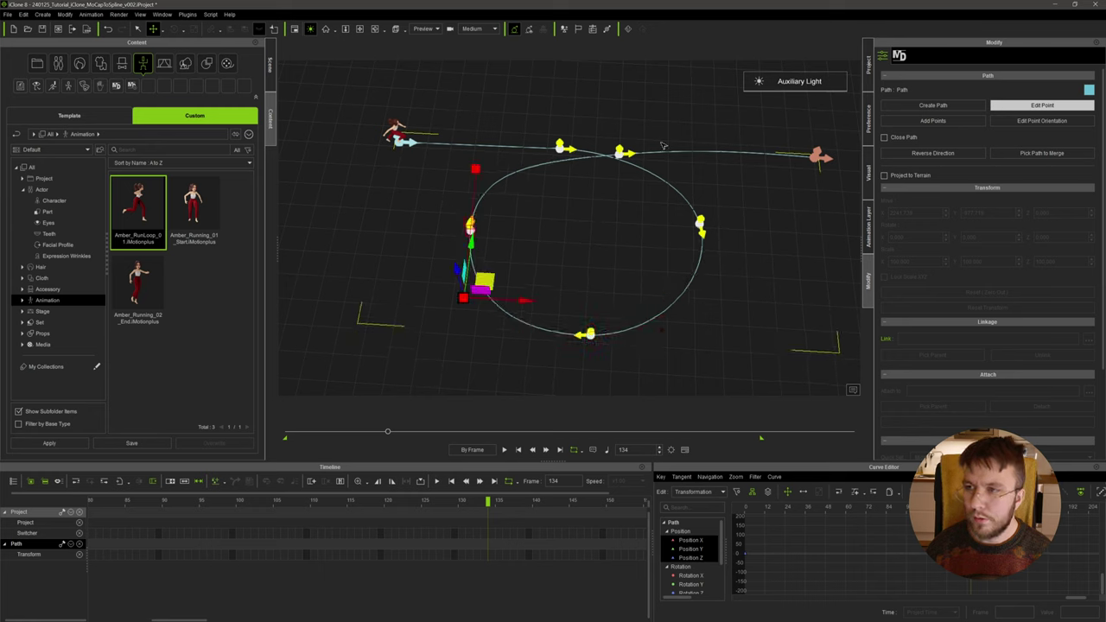
right_click_drag(664, 145, 700, 203)
left_click(1032, 109)
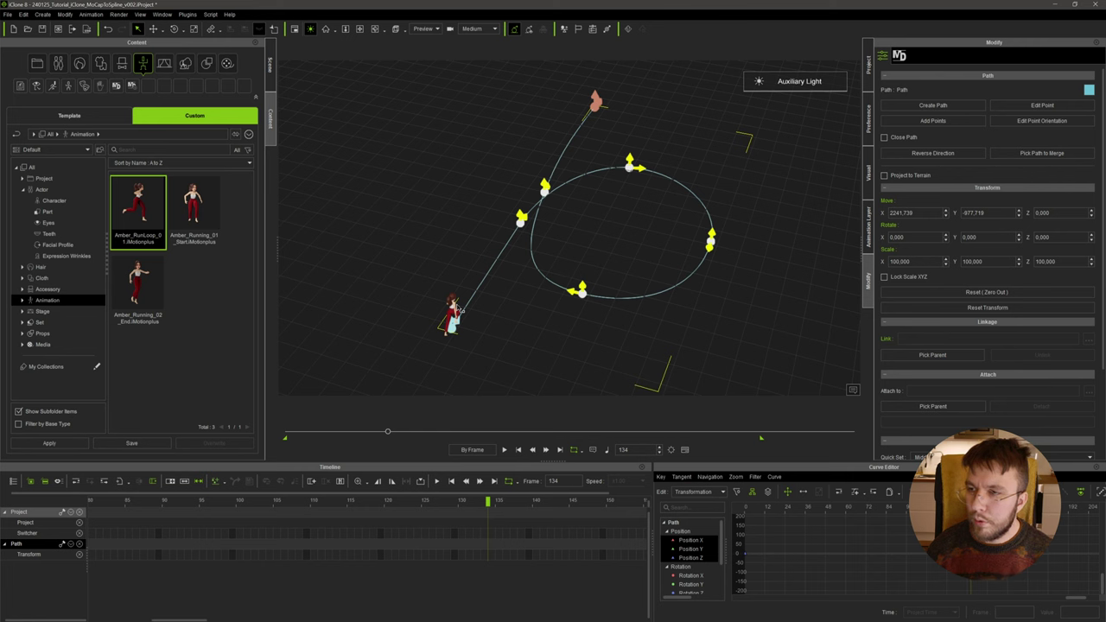
- Try to assign the drawn path to Amber at frame 134
left_click(456, 312)
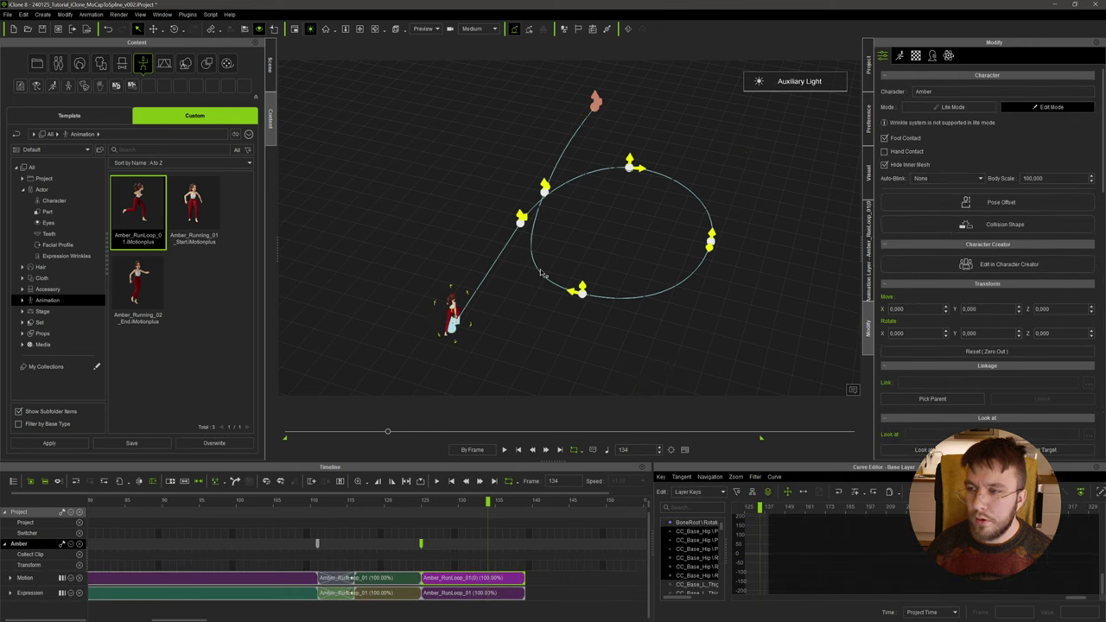
scroll(491, 337, "up", 1)
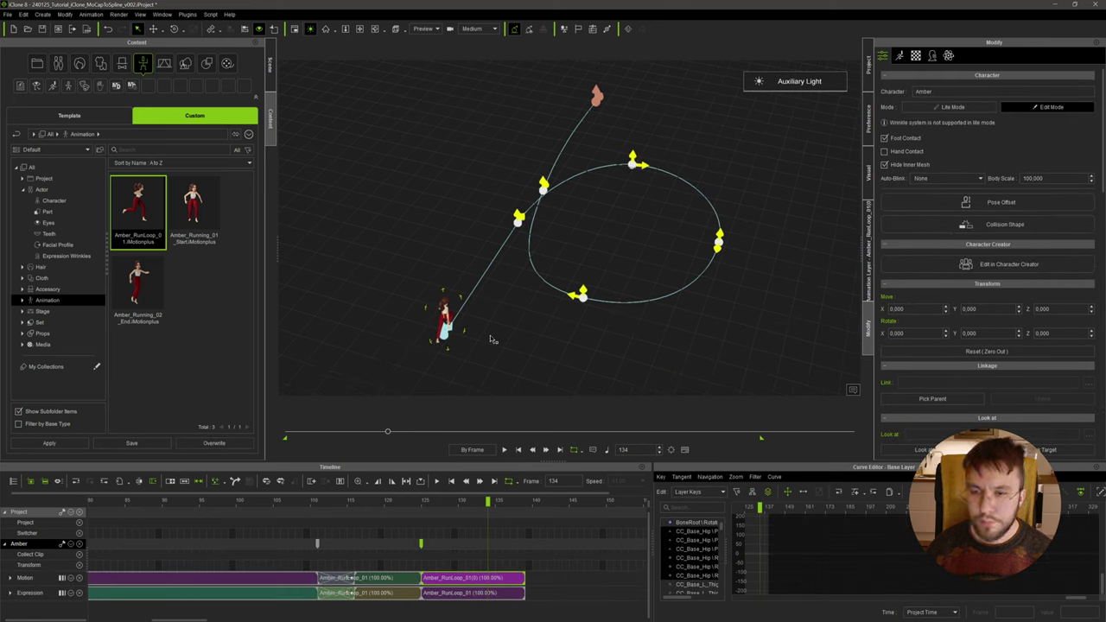
scroll(955, 380, "down", 5)
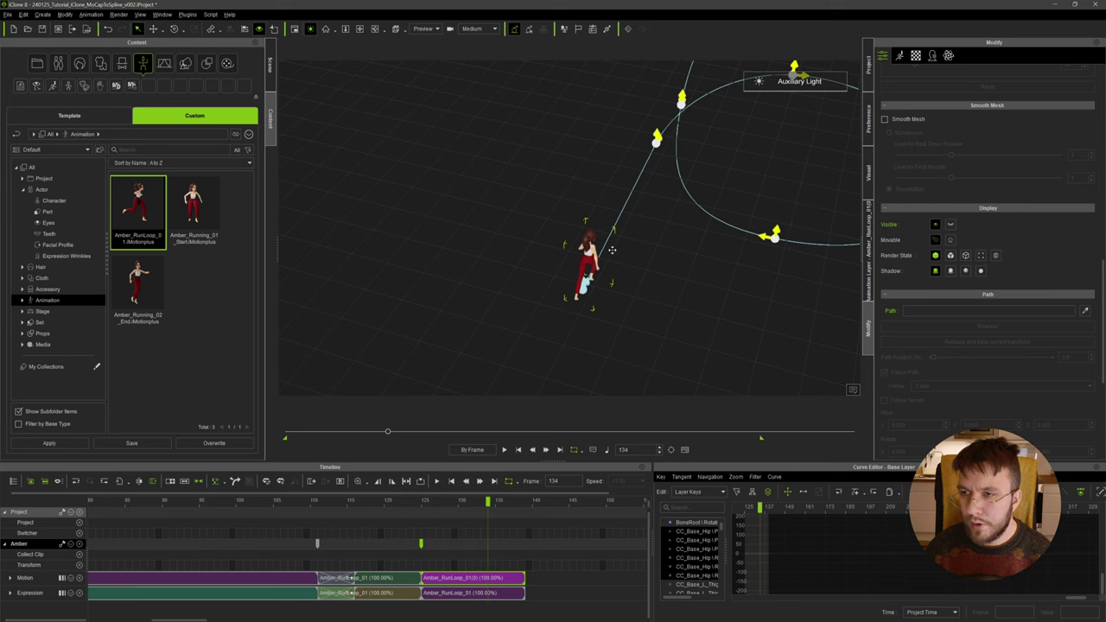
scroll(612, 250, "up", 3)
left_click(1084, 311)
left_click(619, 303)
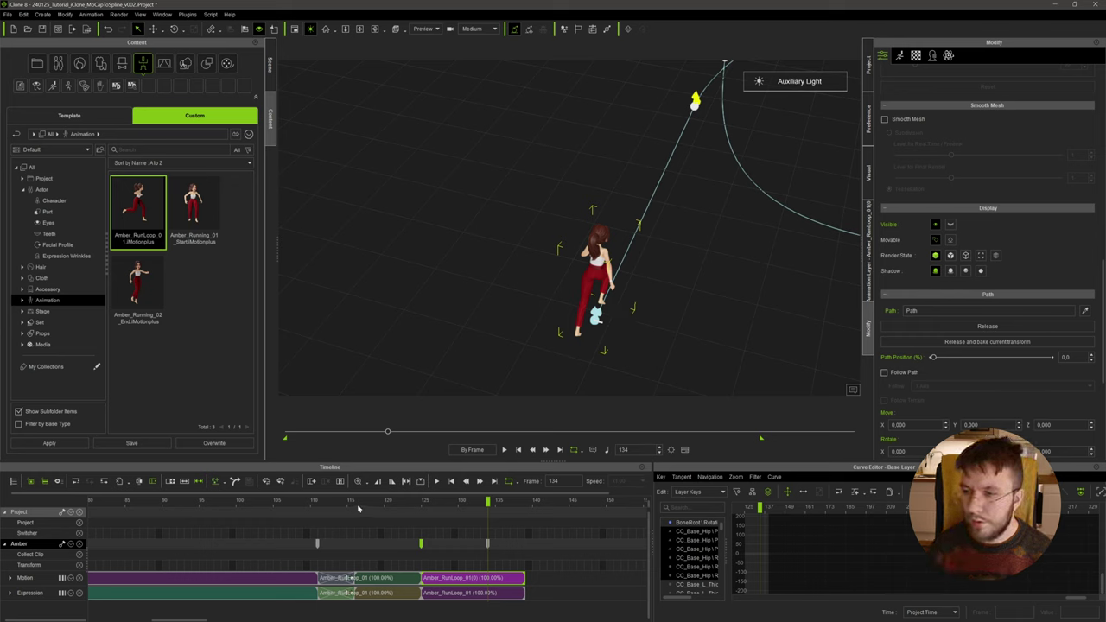
- Move Amber's path key to frame 133, and undo both the key change and the path assignment
left_click(482, 543)
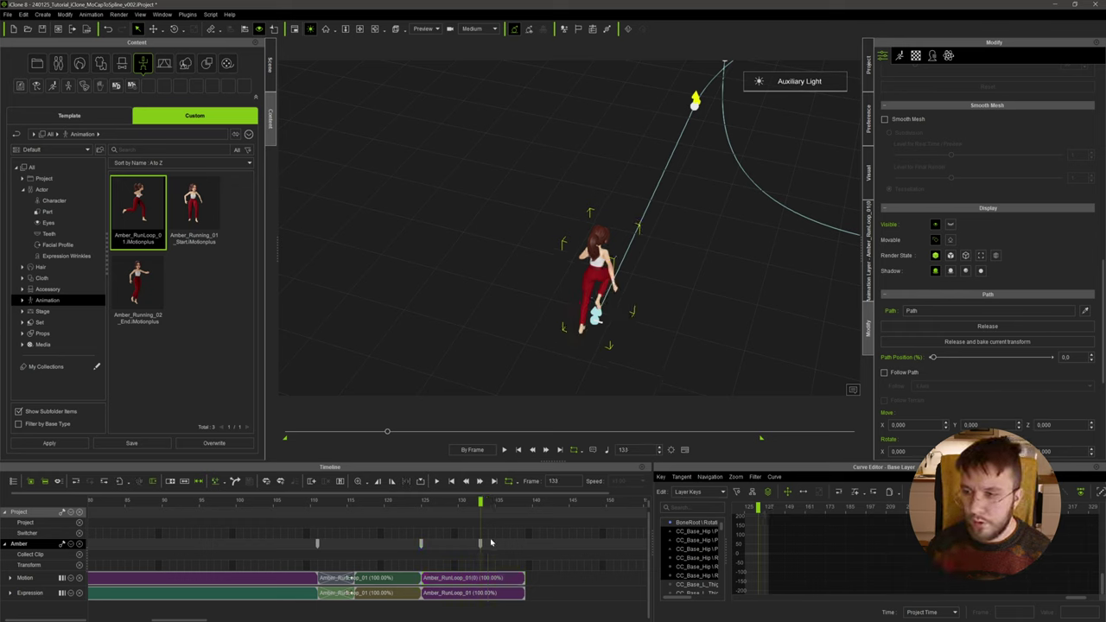
left_click(481, 544)
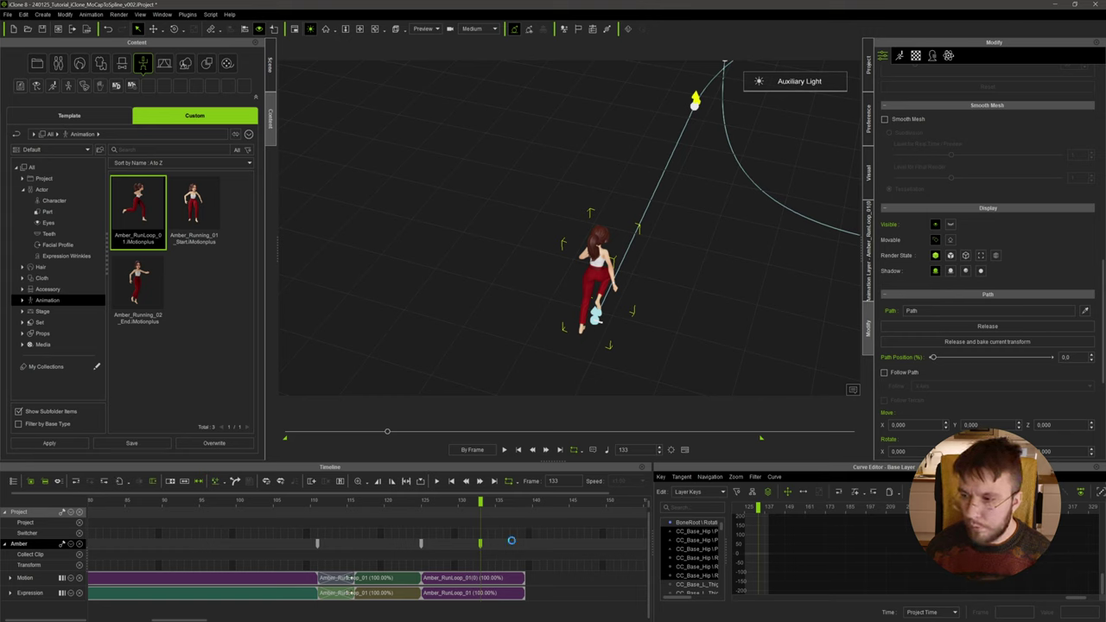
key("ctrl+z")
key("ctrl+z")
- Align the path's start point with Amber's foot at frame 125 and adjust its tangent along her running direction
right_click_drag(683, 334, 686, 359)
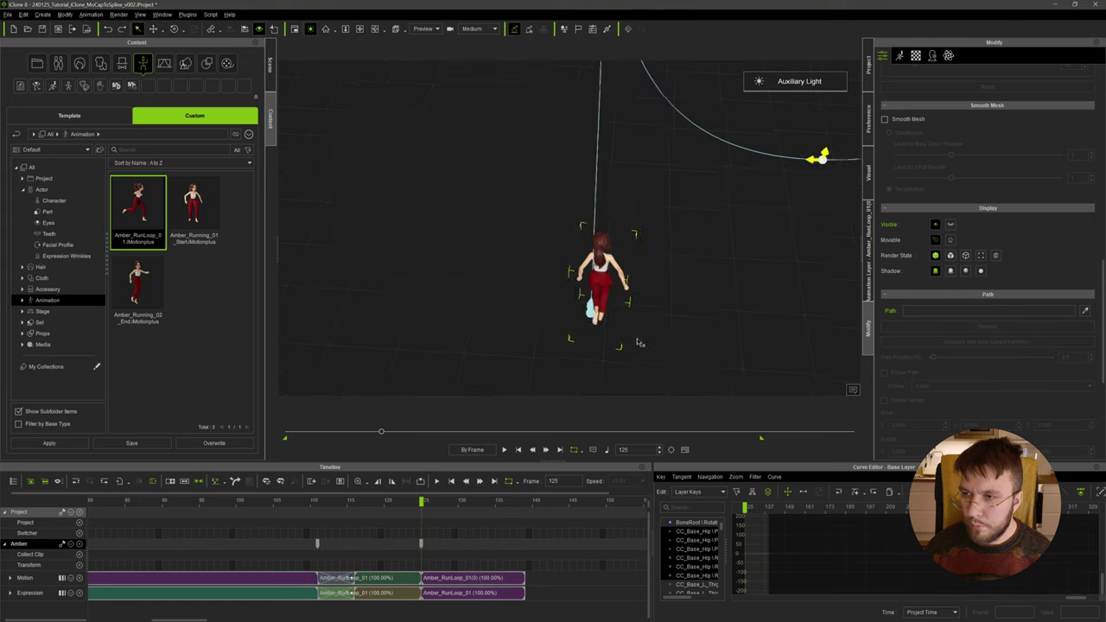
scroll(638, 343, "up", 5)
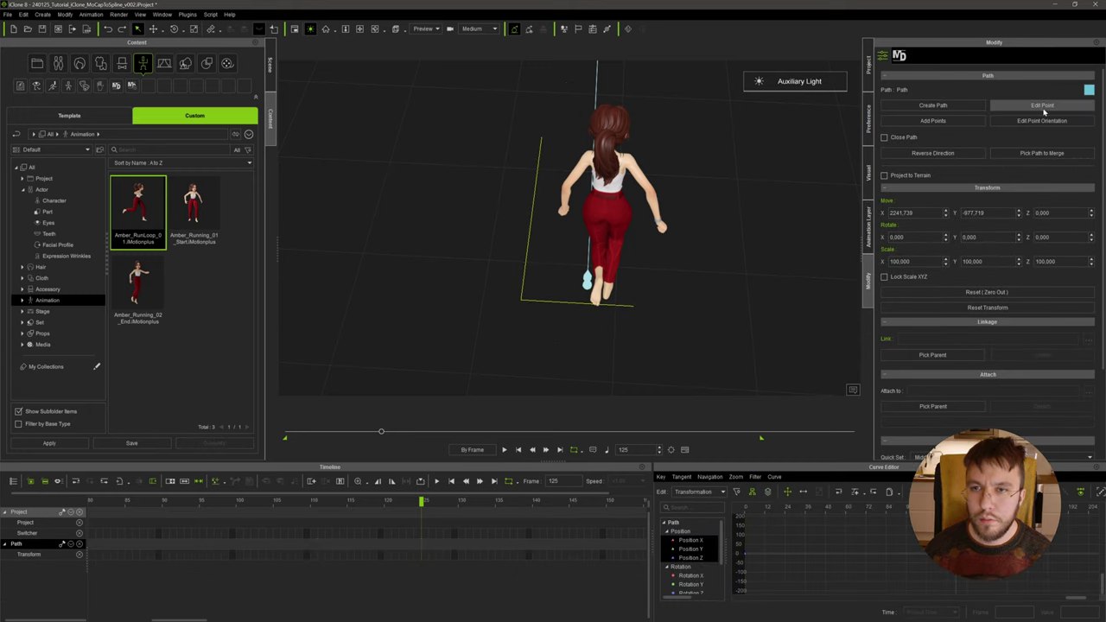
left_click(1043, 106)
left_click(589, 282)
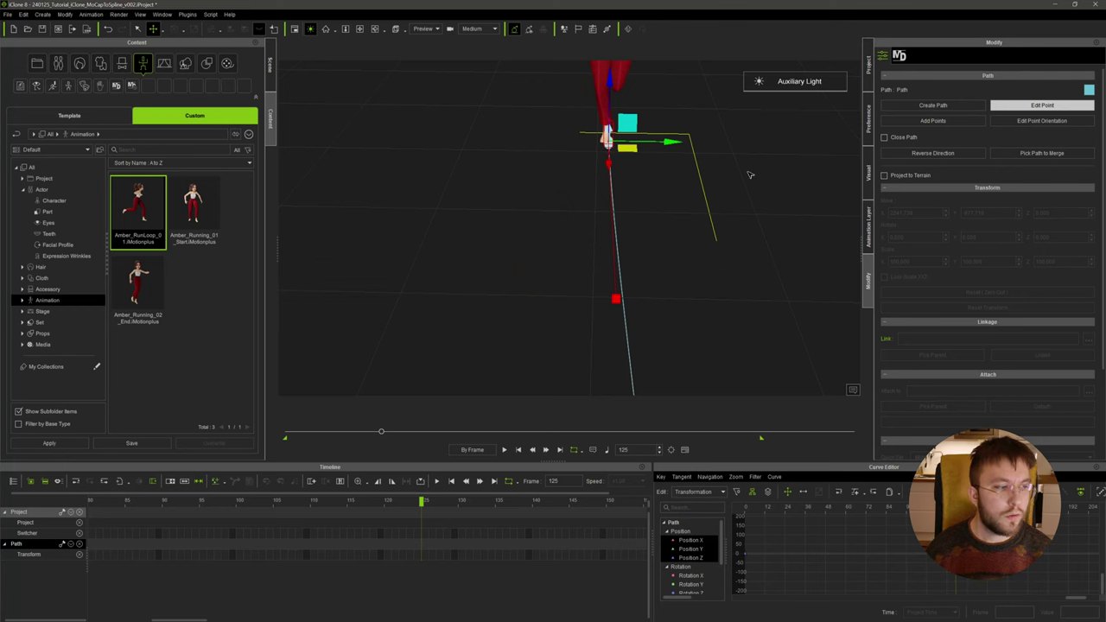
scroll(632, 244, "down", 3)
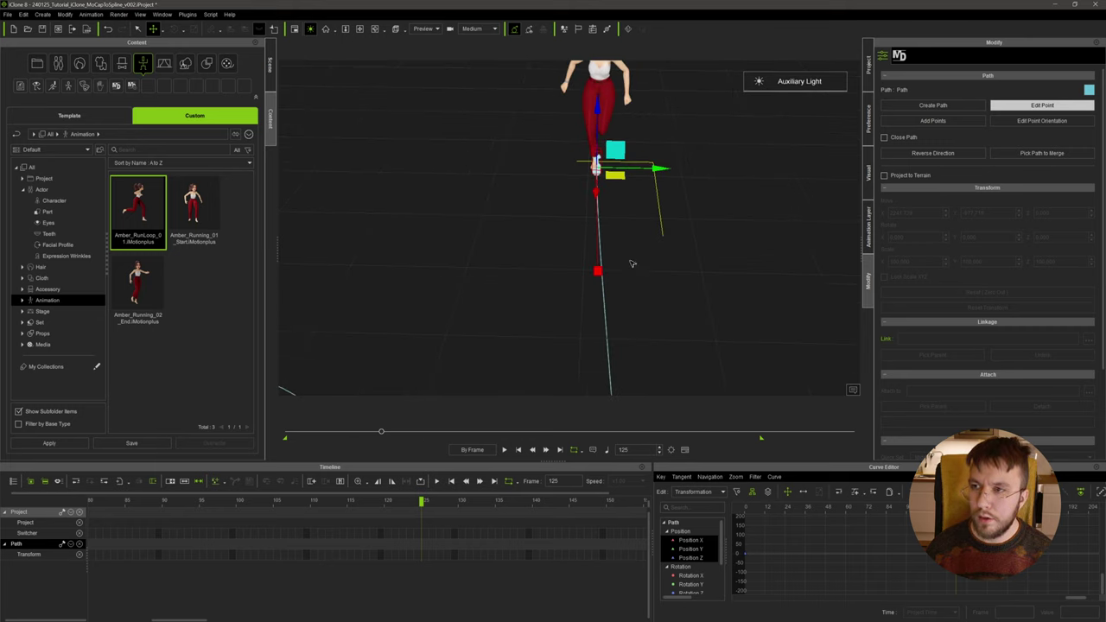
left_click(597, 272)
left_click_drag(661, 274, 652, 274)
right_click_drag(644, 199, 657, 198)
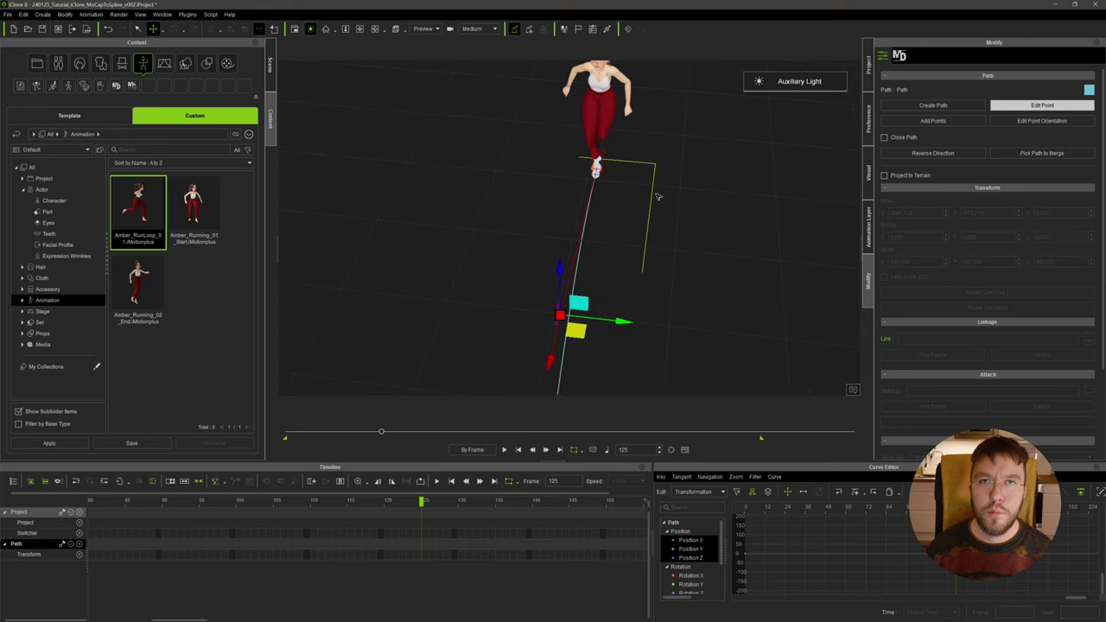
left_click(595, 166)
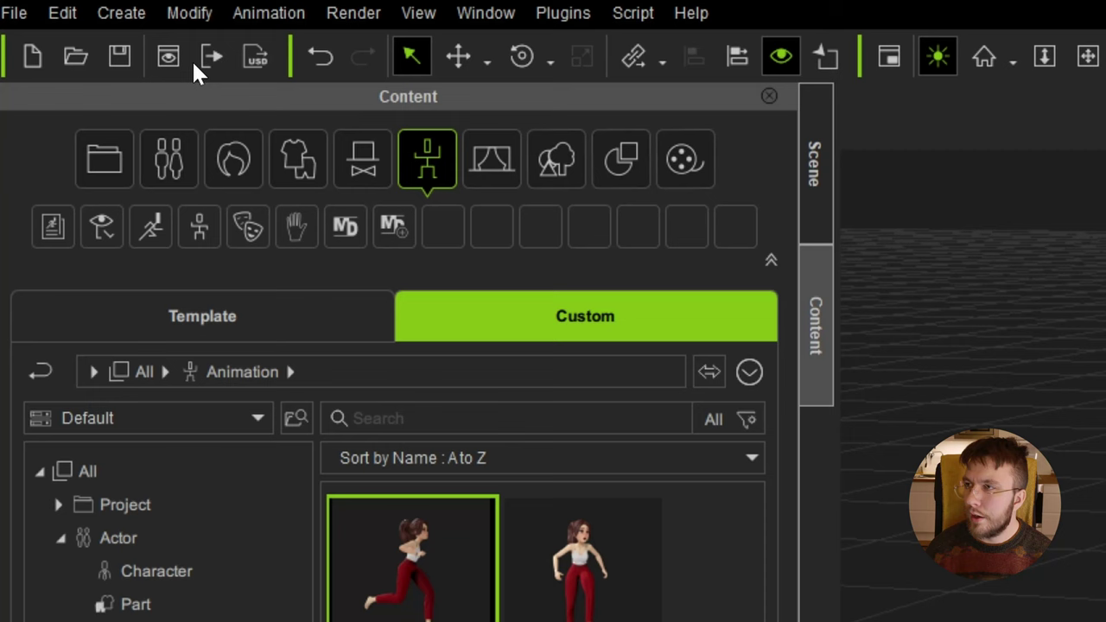
- Create a sphere primitive and set its scale to 10 with the XYZ scale locked
left_click(42, 14)
mouse_move(181, 63)
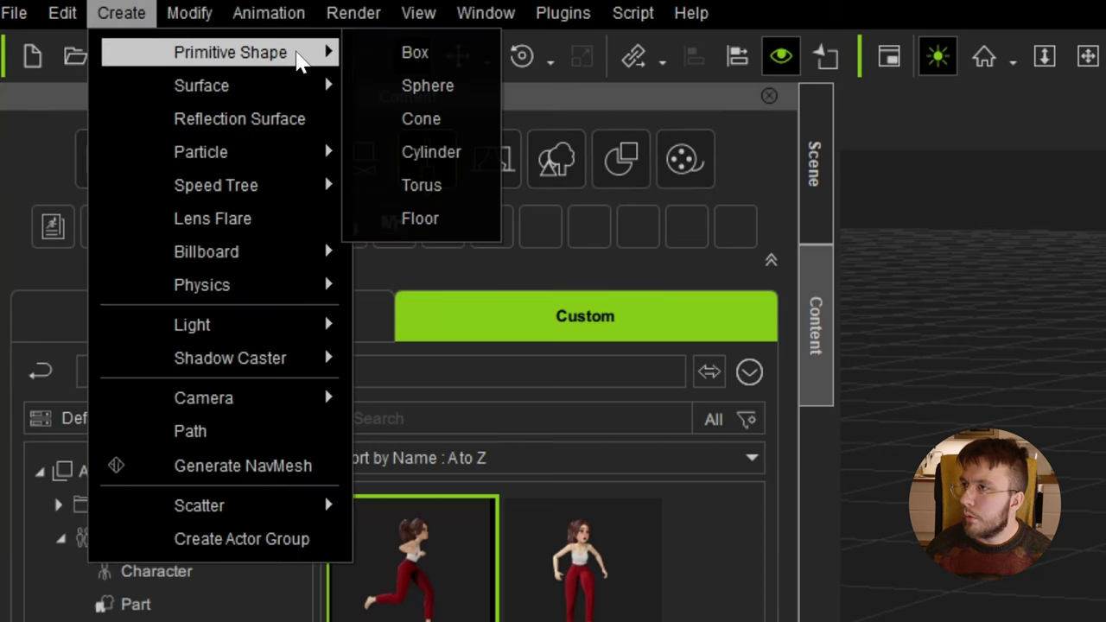
left_click(433, 90)
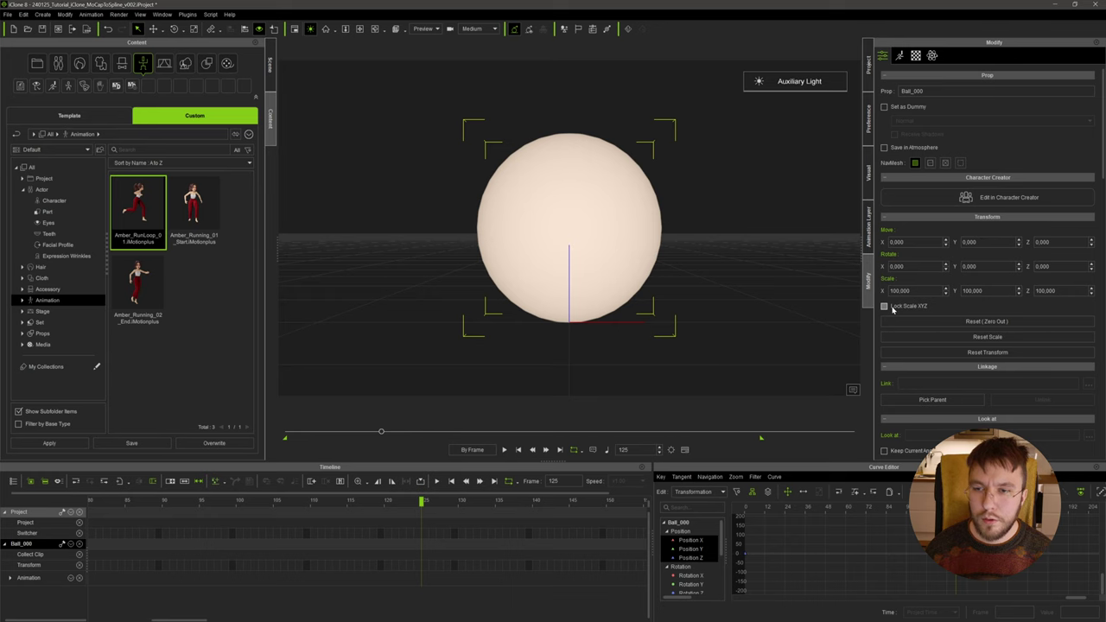
left_click(884, 306)
left_click_drag(909, 290, 889, 290)
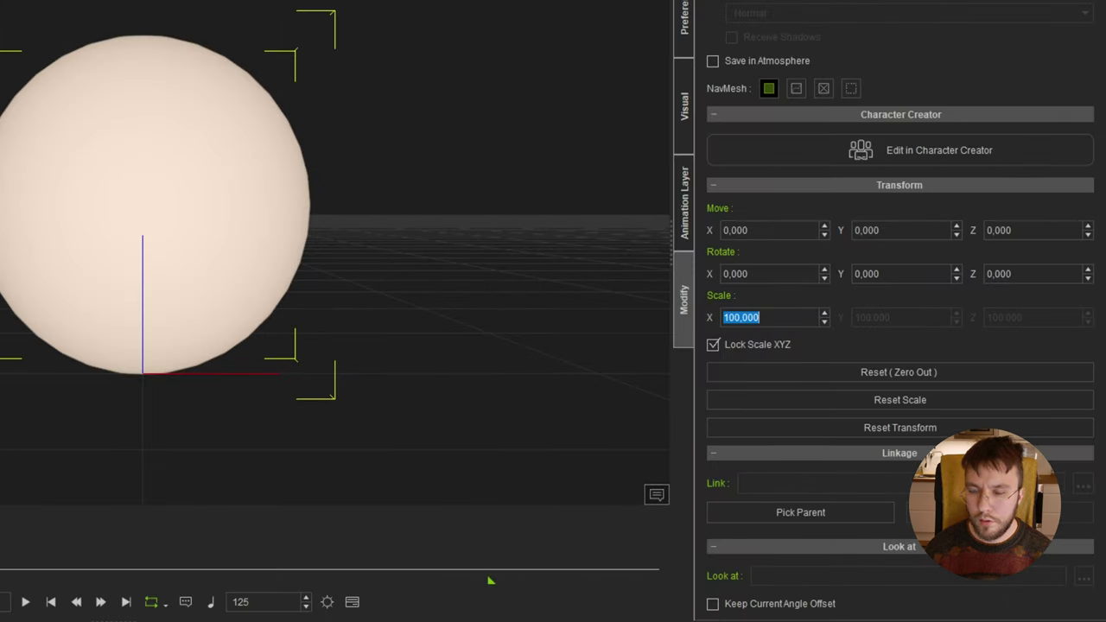
type("10")
key("Return")
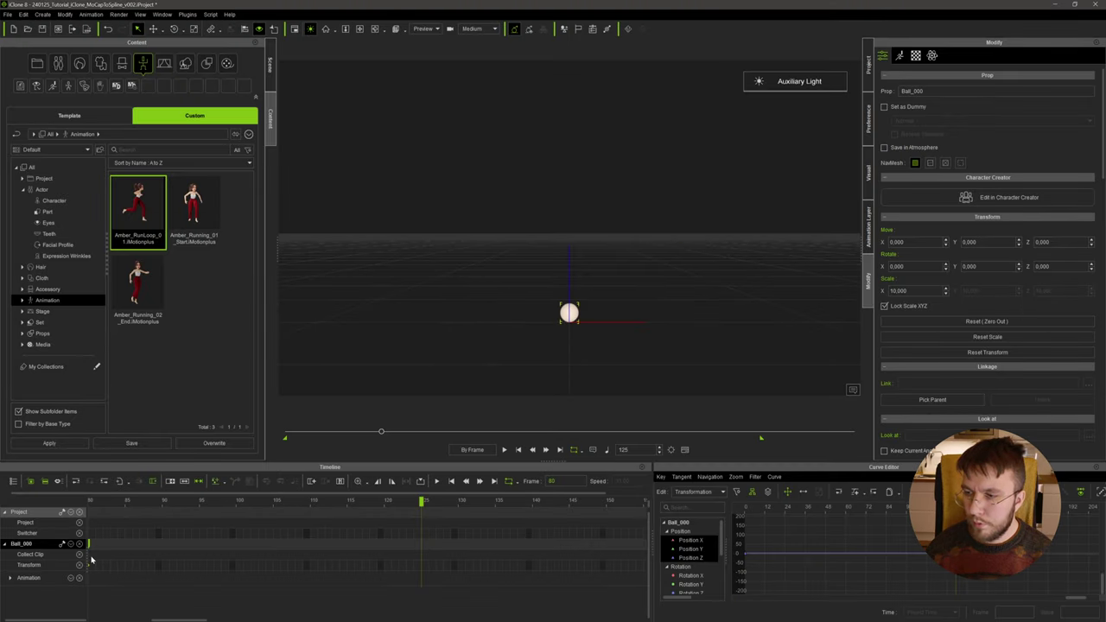
- Set the sphere material's diffuse color to pure red, #ff0000
left_click(90, 560)
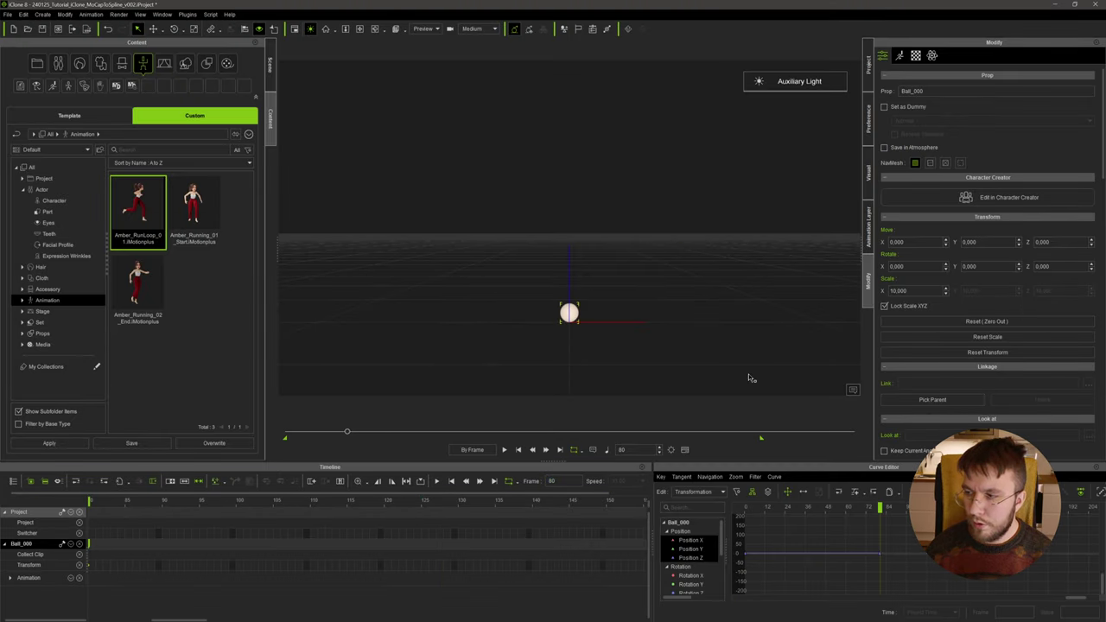
left_click(916, 57)
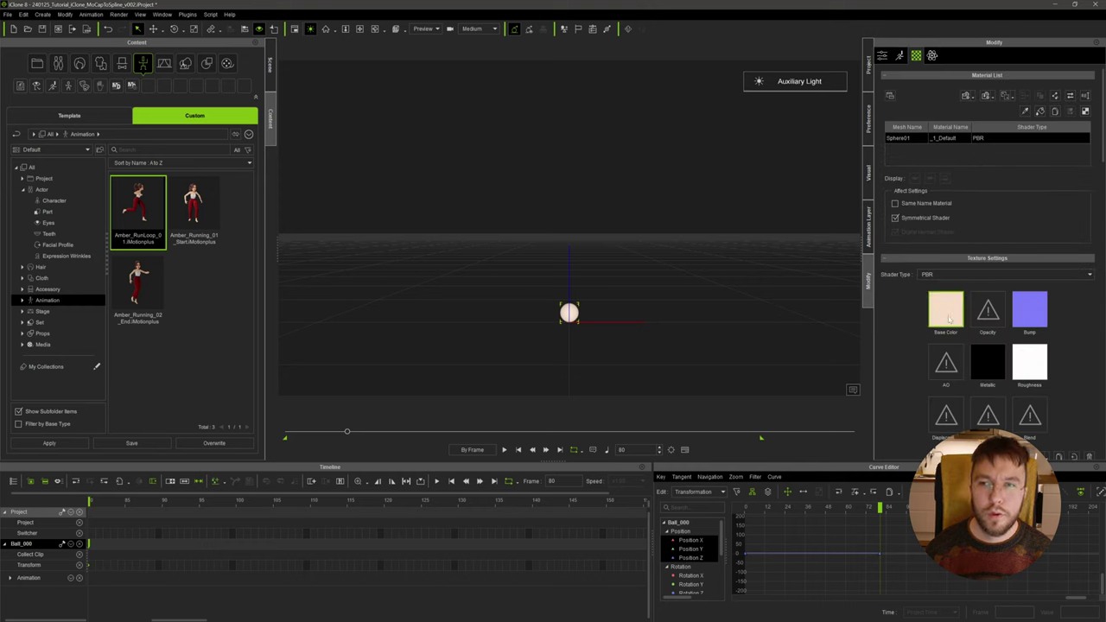
scroll(942, 162, "down", 4)
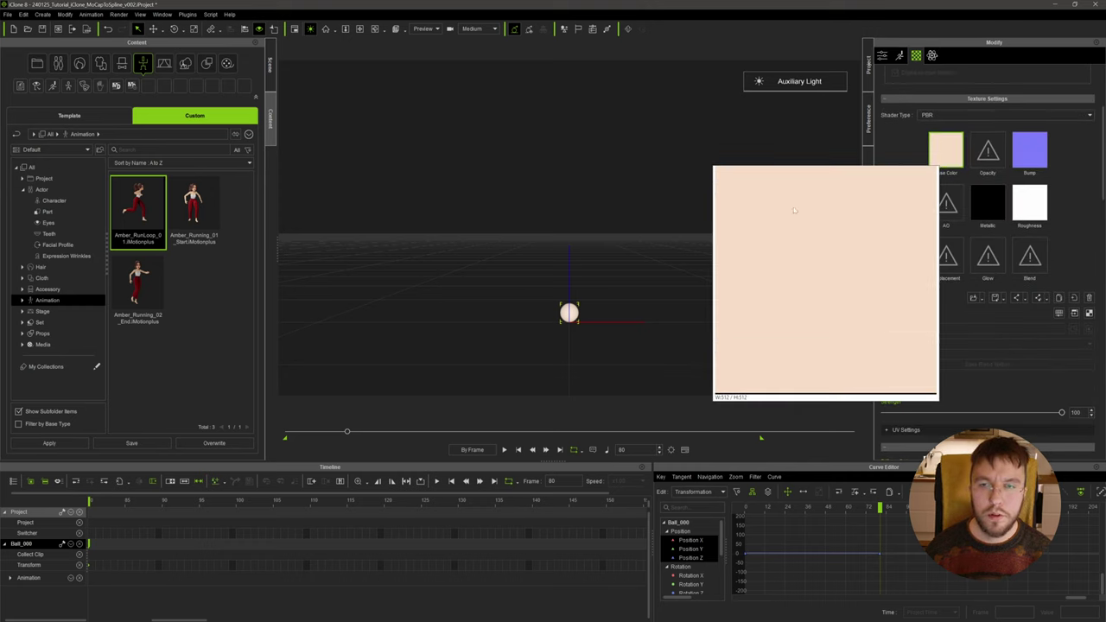
mouse_move(942, 156)
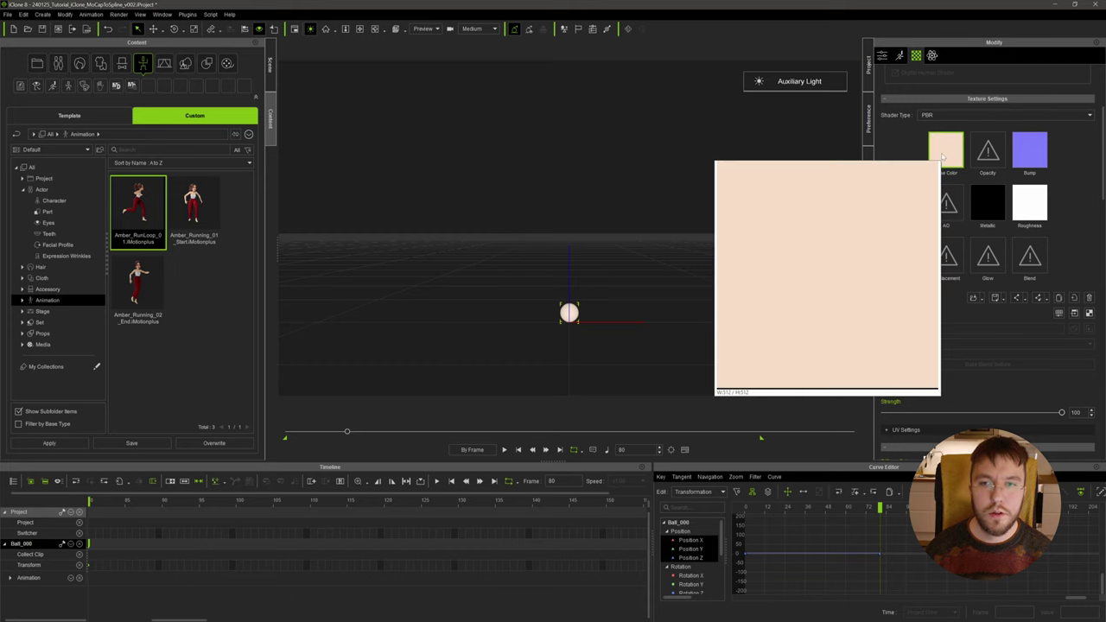
scroll(907, 246, "down", 3)
left_click(928, 355)
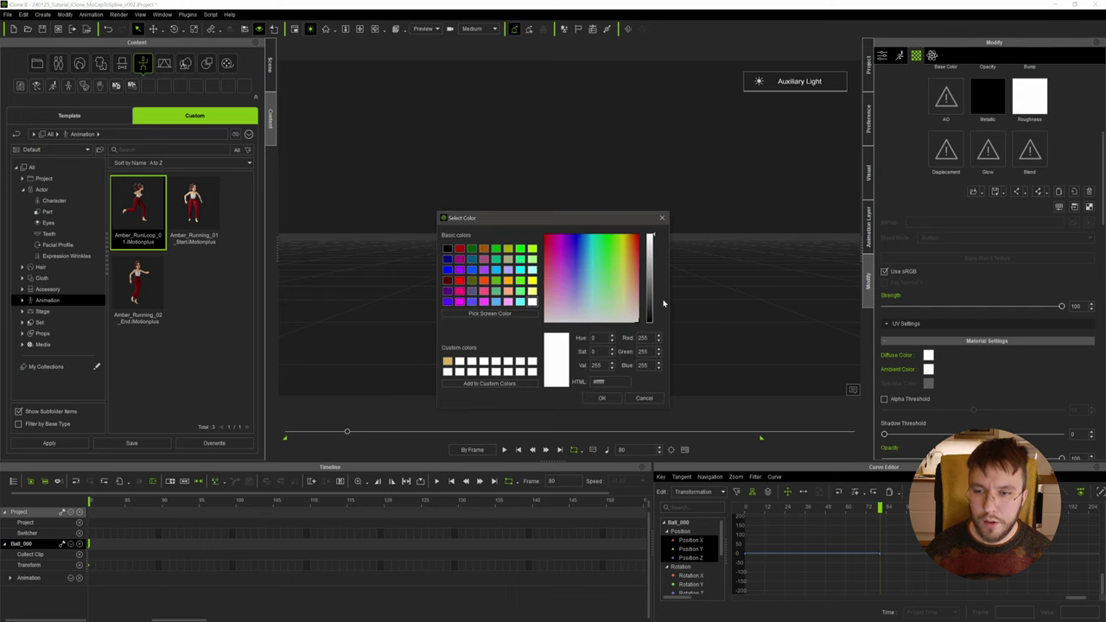
left_click_drag(605, 268, 675, 224)
left_click_drag(572, 221, 855, 170)
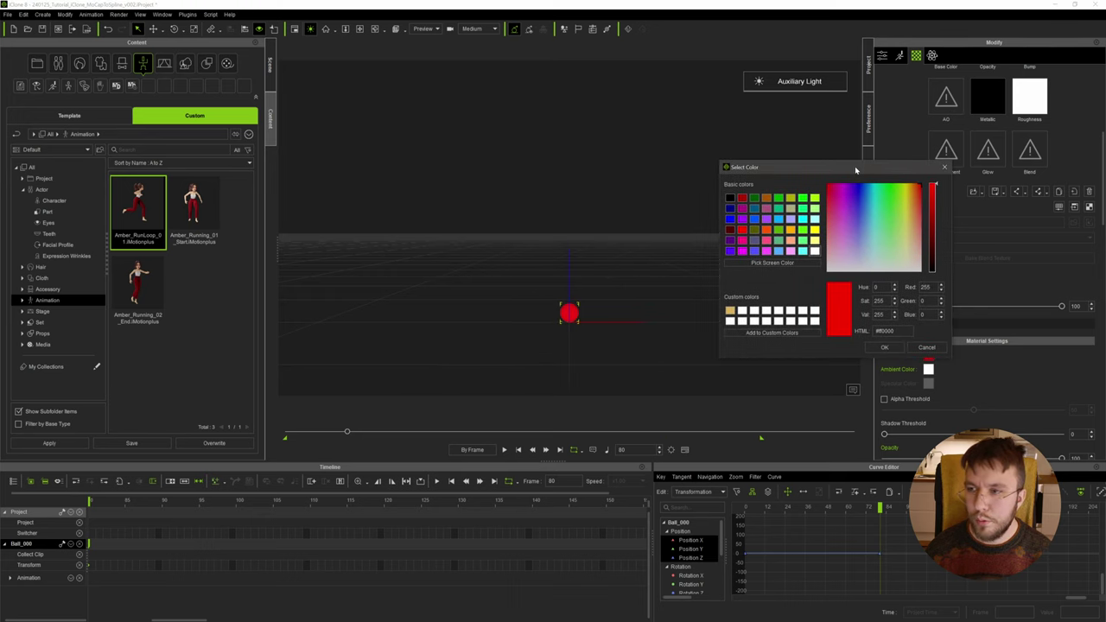
left_click(885, 348)
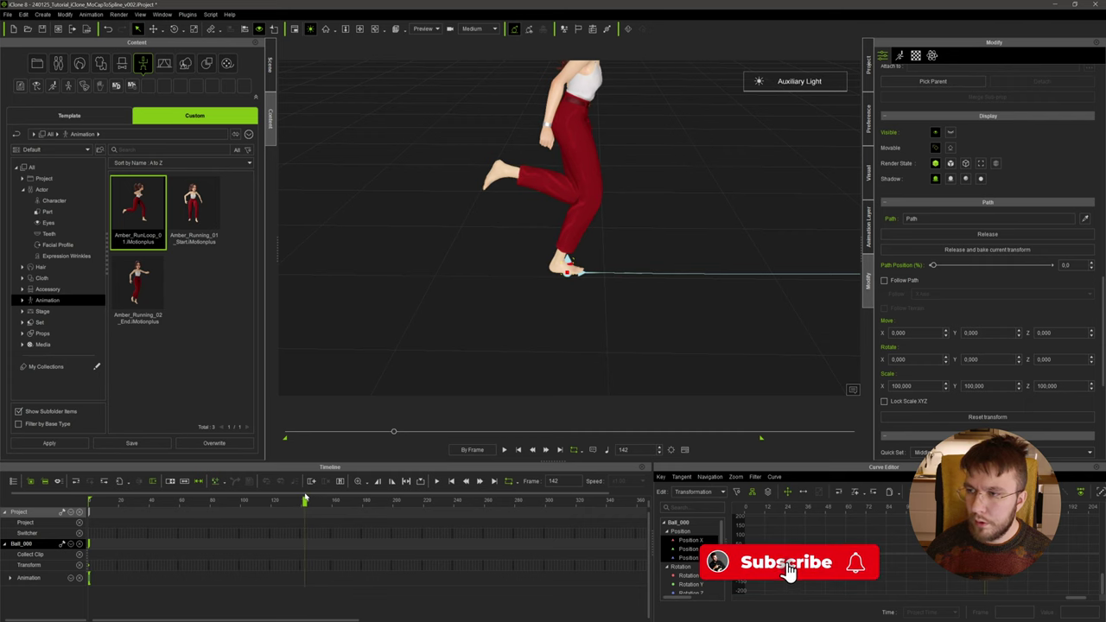
- Link Amber to the red sphere as her parent at frame 125
left_click(560, 189)
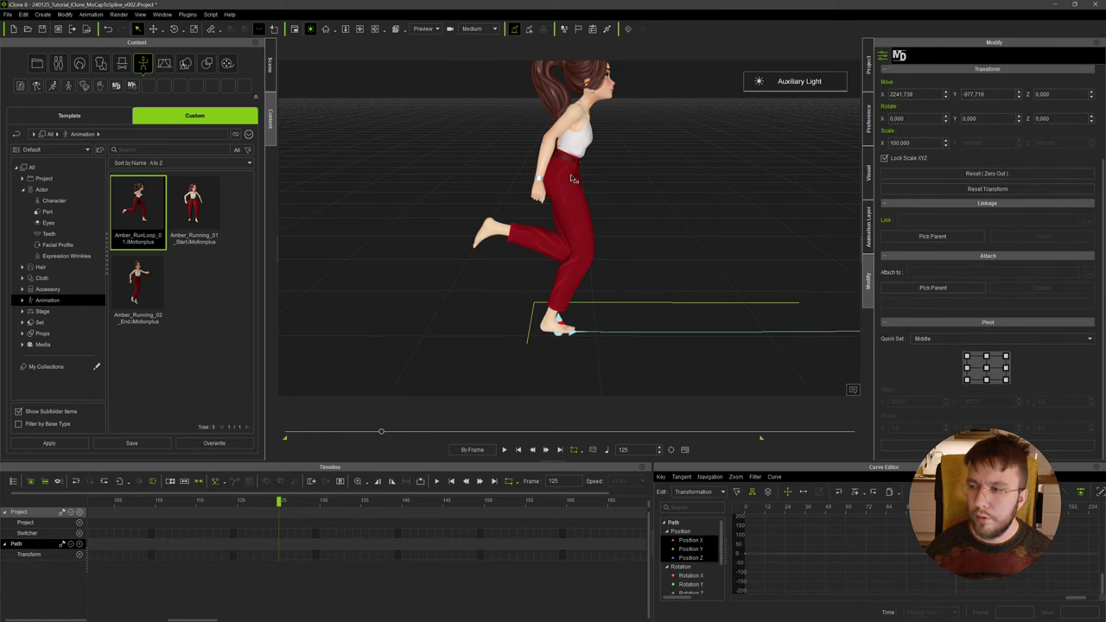
left_click(573, 178)
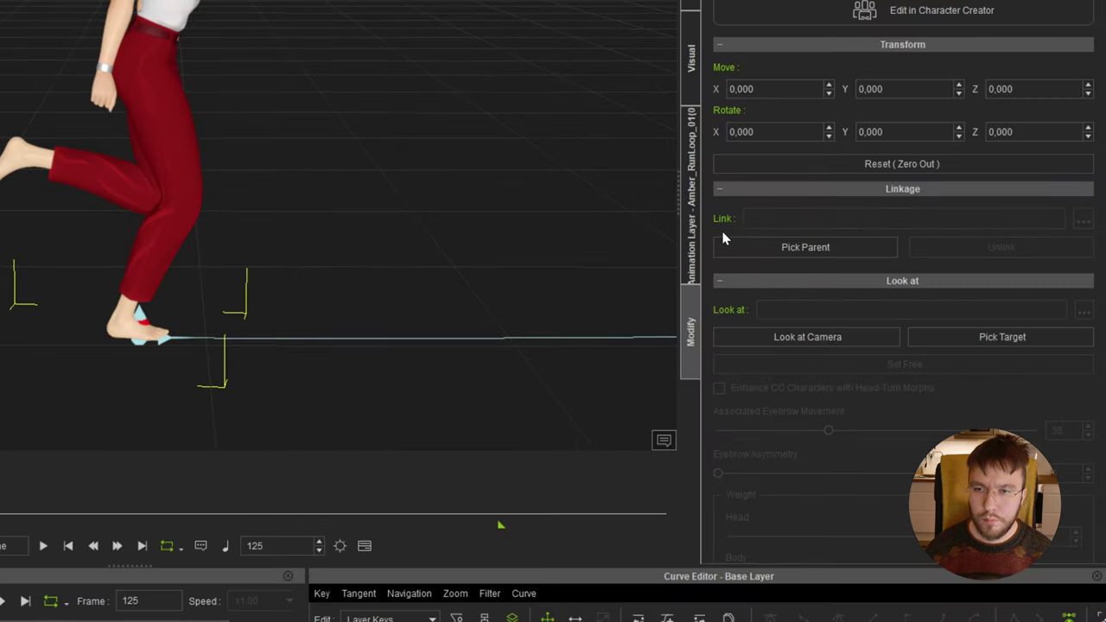
left_click(944, 280)
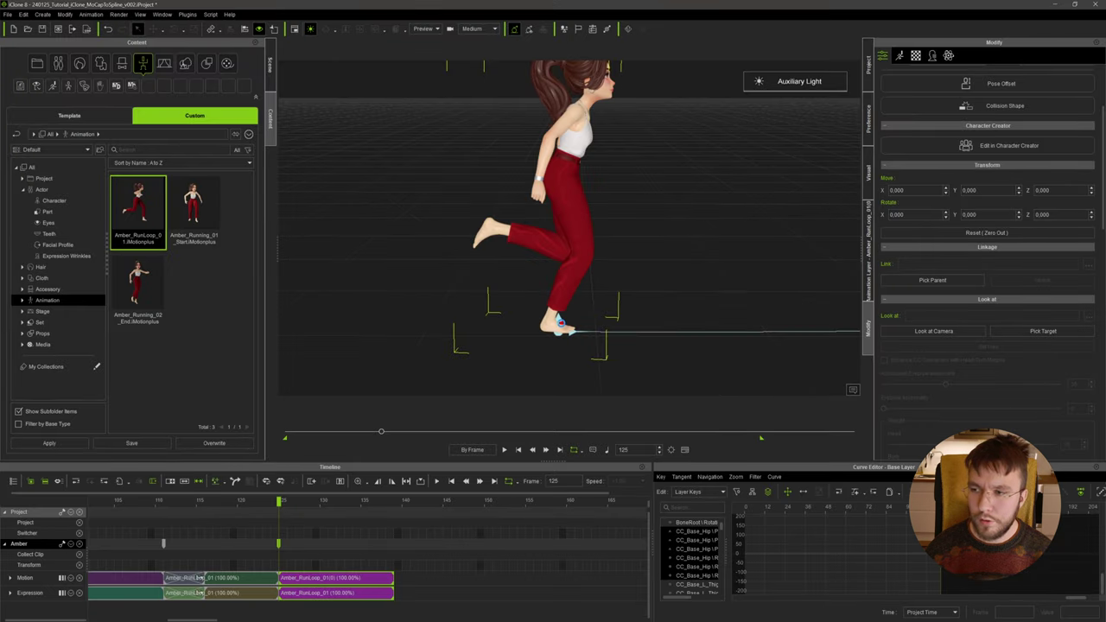
left_click(560, 324)
- Extend Amber's last run-loop motion clip along the timeline so that the run cycle repeats many times
scroll(413, 584, "down", 3)
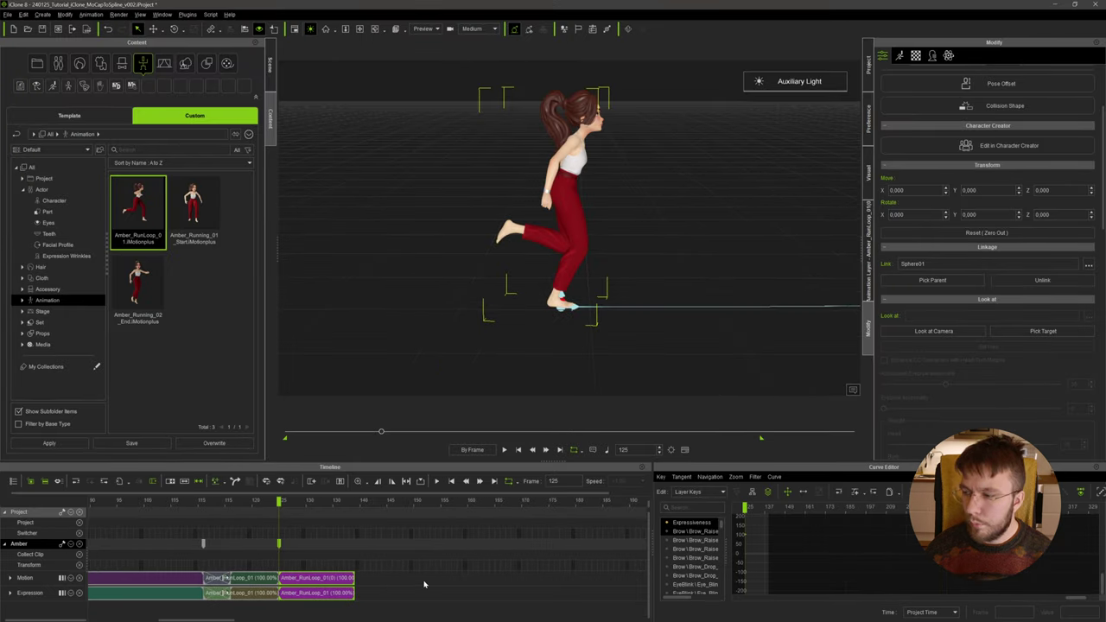
scroll(357, 586, "down", 4)
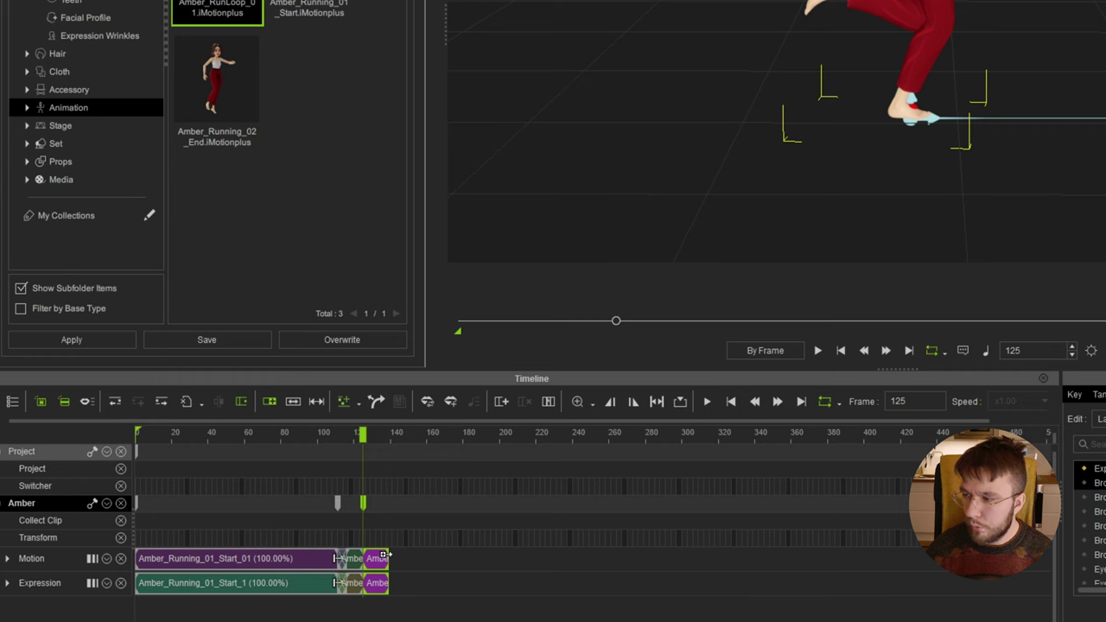
left_click_drag(242, 576, 327, 572)
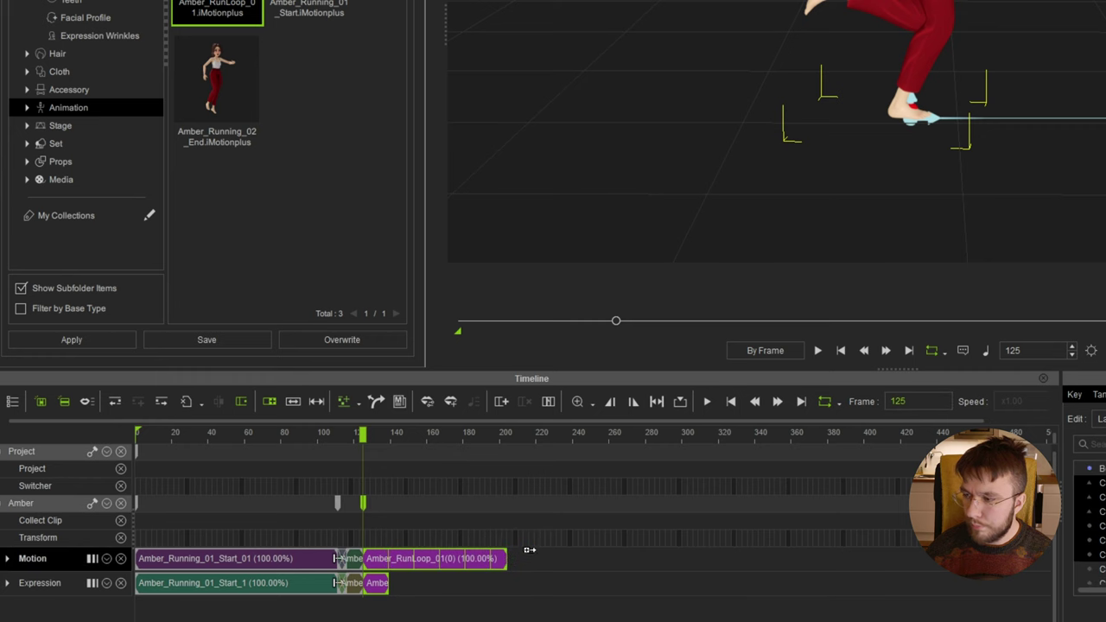
left_click_drag(530, 549, 955, 558)
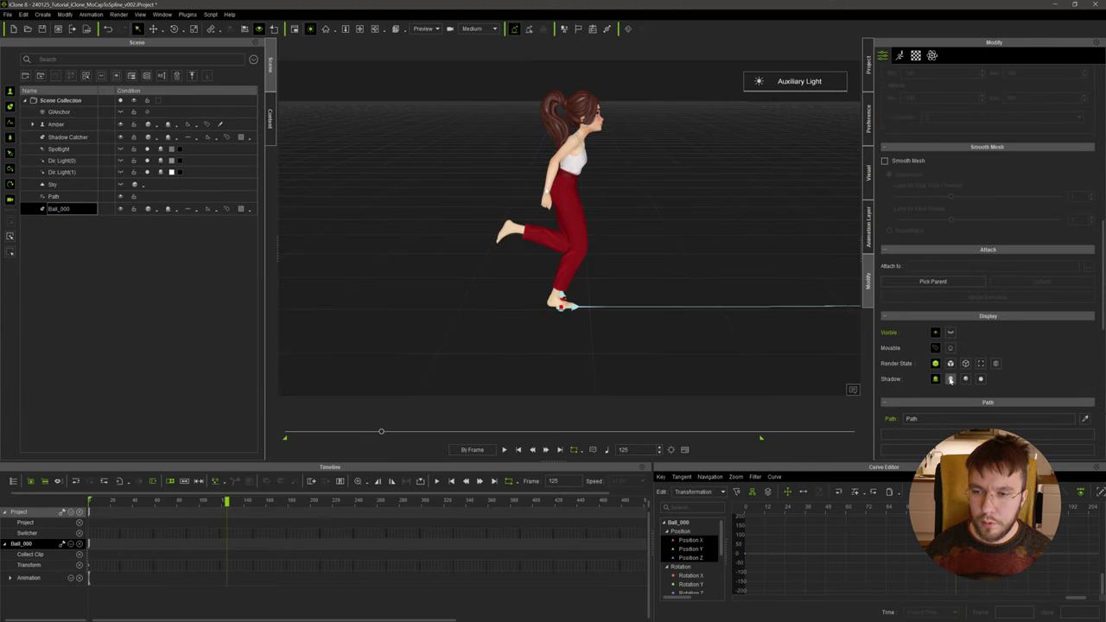
- Make the sphere follow the path along the X axis, and key its path position at 0% on frame 125 and 100% on frame 375
scroll(950, 380, "down", 5)
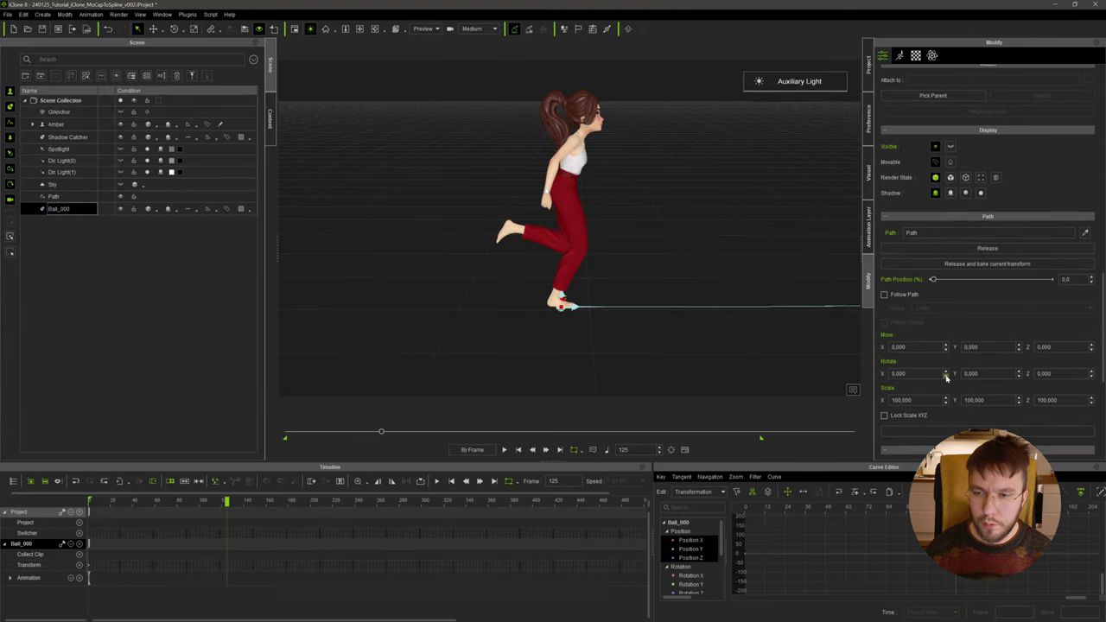
left_click(884, 295)
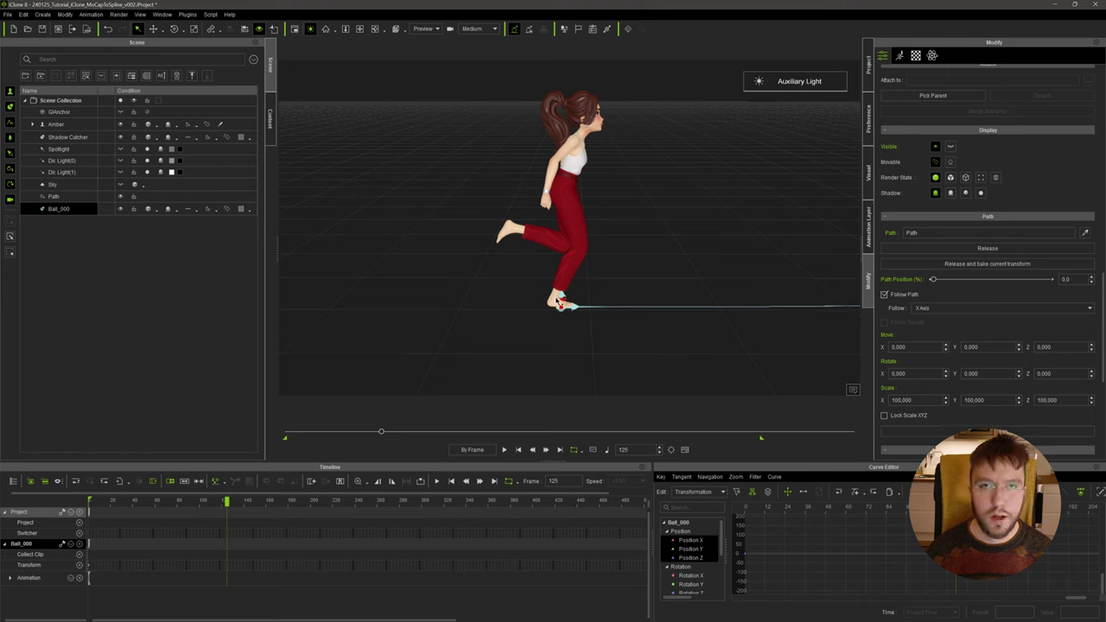
left_click_drag(933, 280, 927, 281)
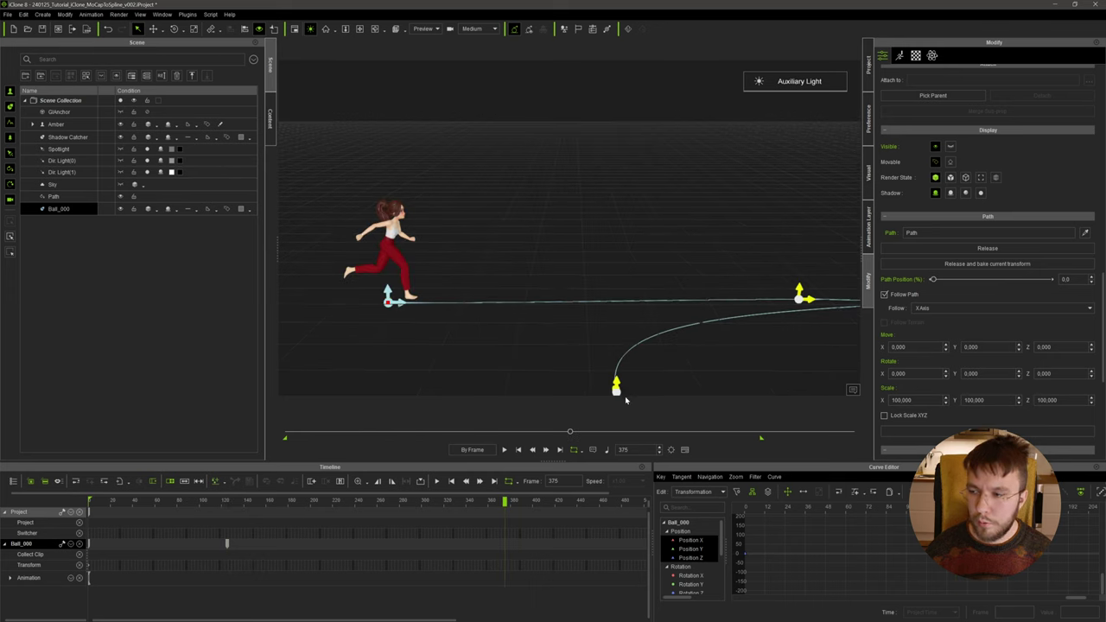
right_click_drag(583, 375, 596, 346)
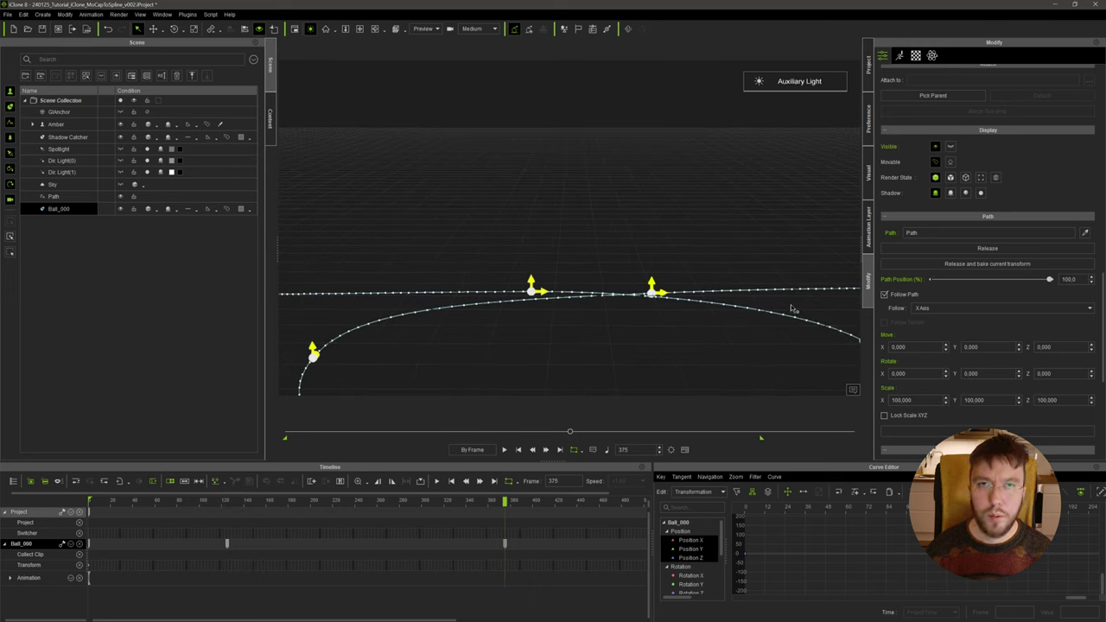
right_click_drag(785, 308, 508, 316)
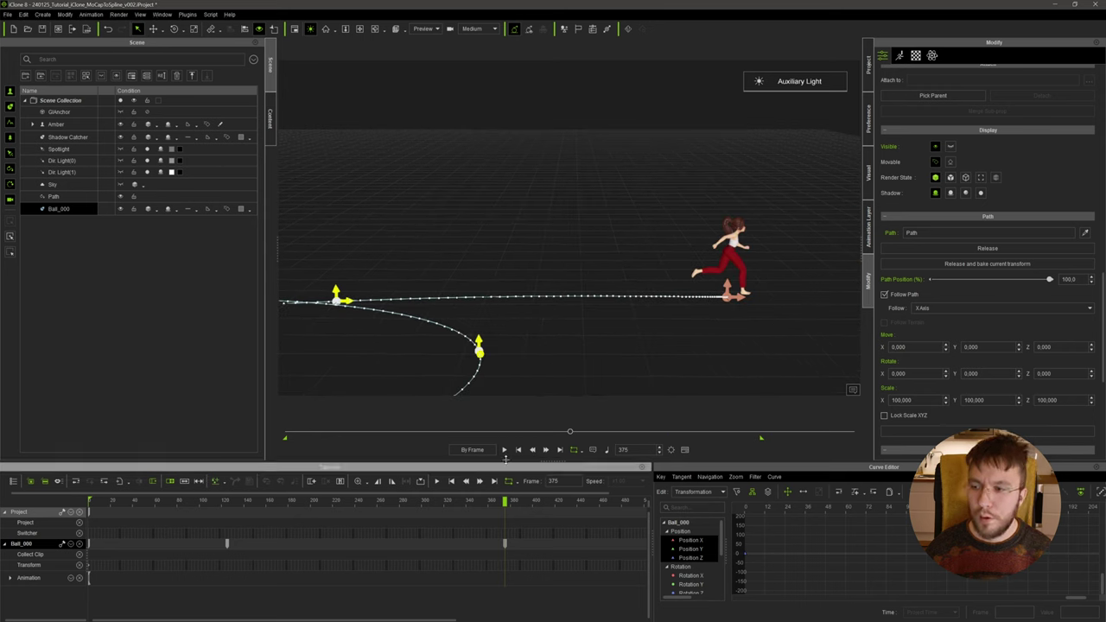
- Play back Amber's run along the path, and make the tangents of the sphere's Path Position keys linear
left_click(228, 501)
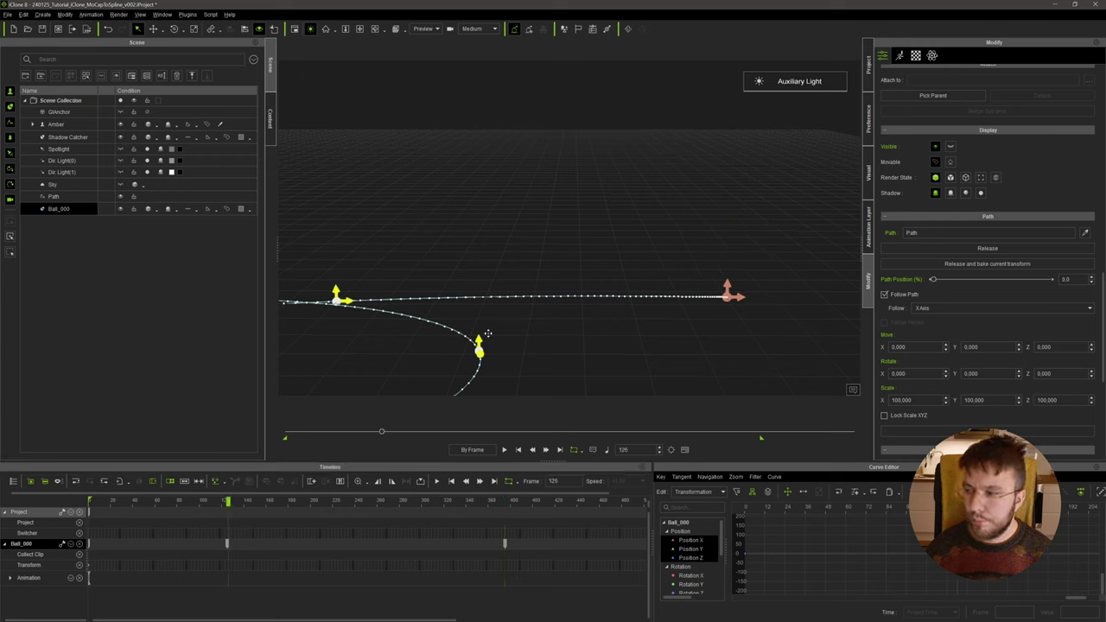
mouse_move(489, 334)
middle_mouse_down()
mouse_move(666, 320)
mouse_move(528, 324)
middle_mouse_up()
key("space")
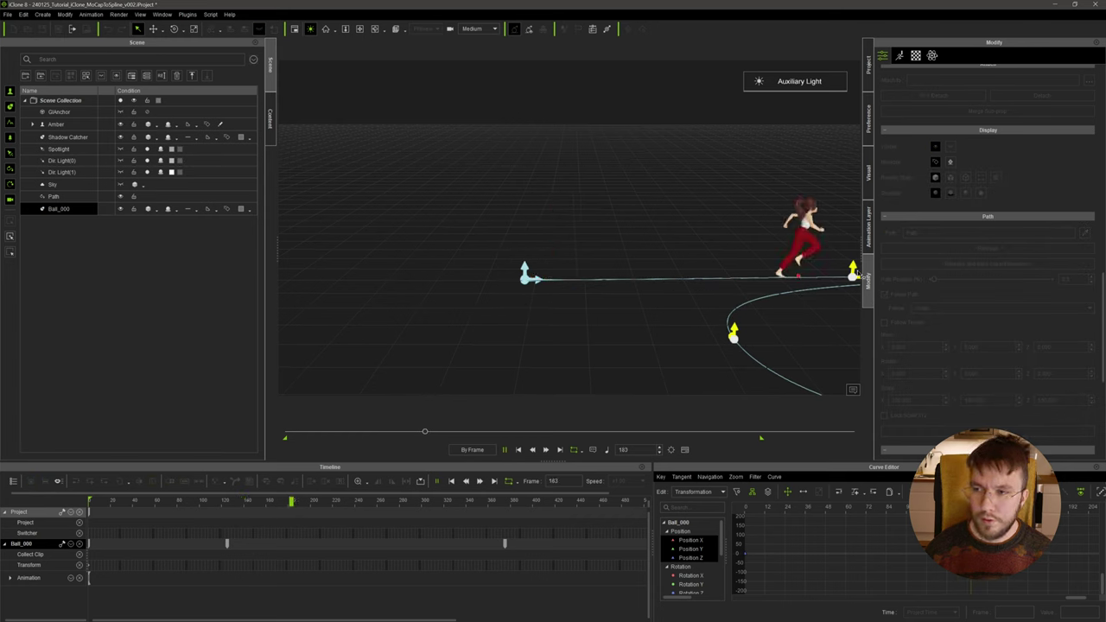
key("space")
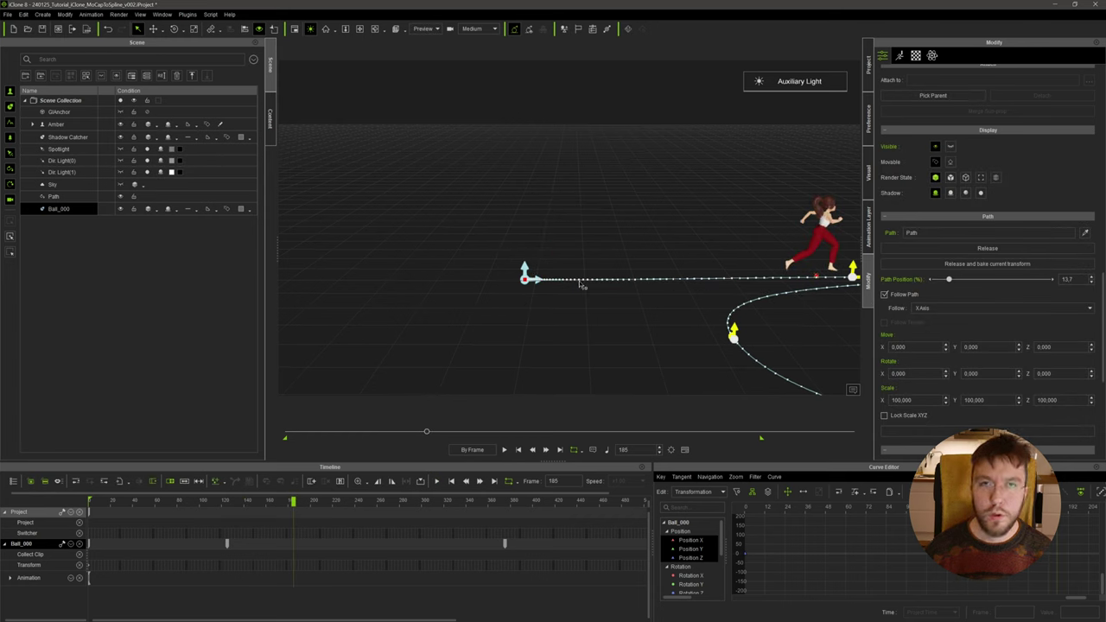
middle_click_drag(704, 296, 670, 306)
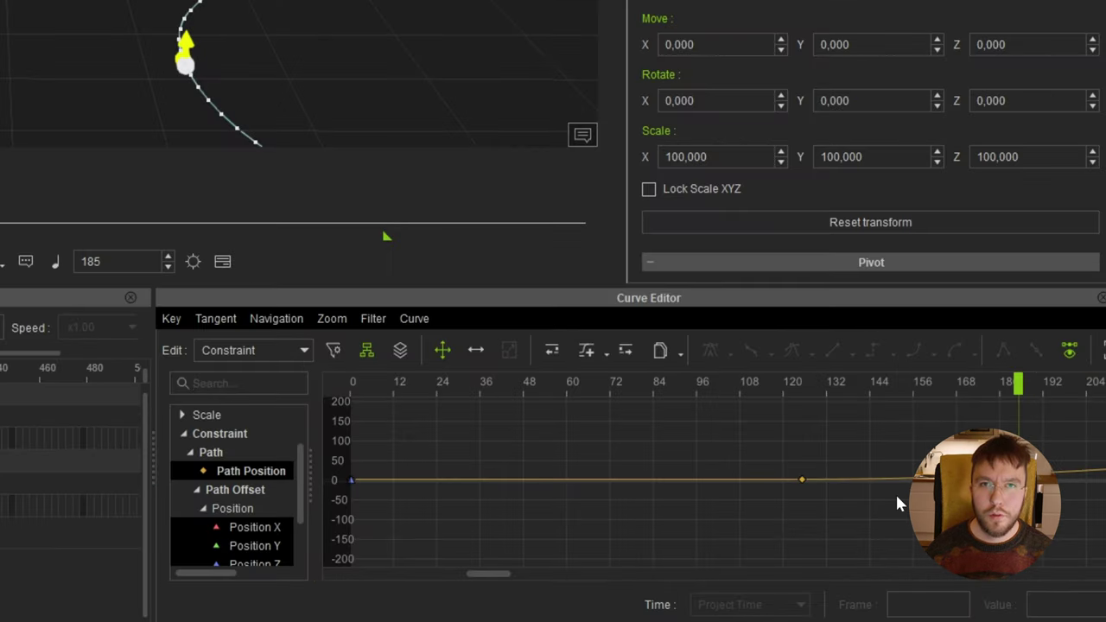
scroll(897, 504, "down", 5)
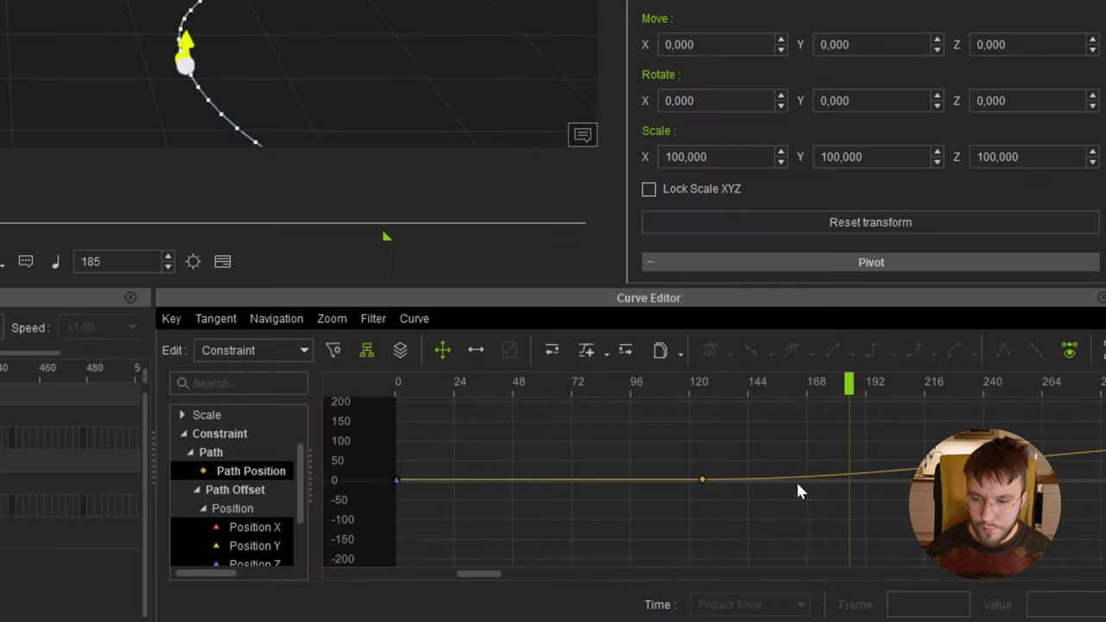
scroll(814, 477, "down", 1)
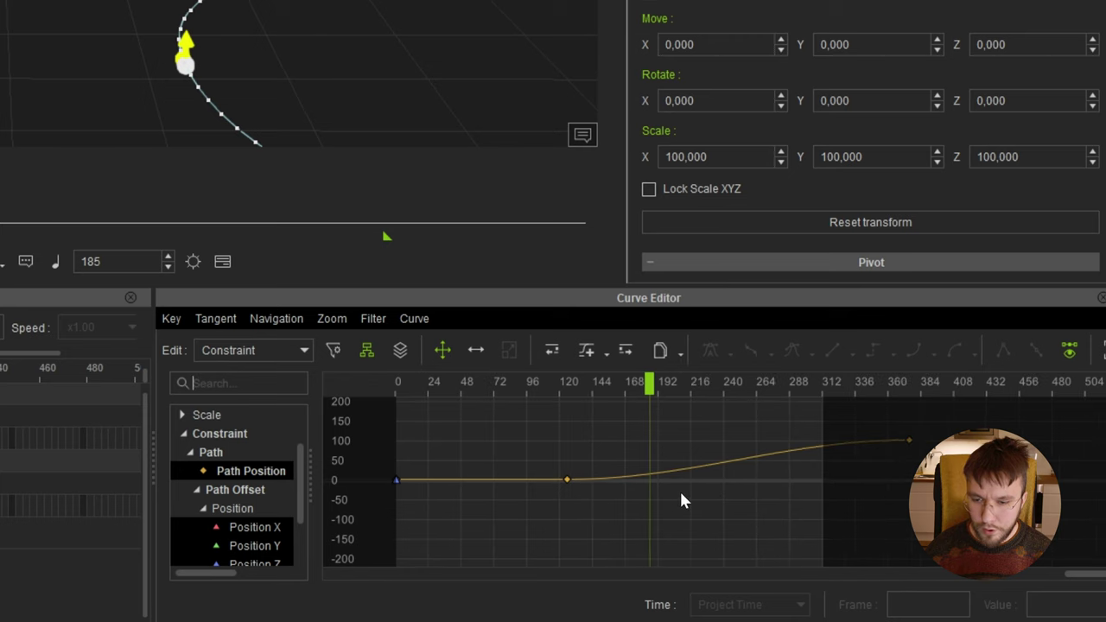
left_click(602, 487)
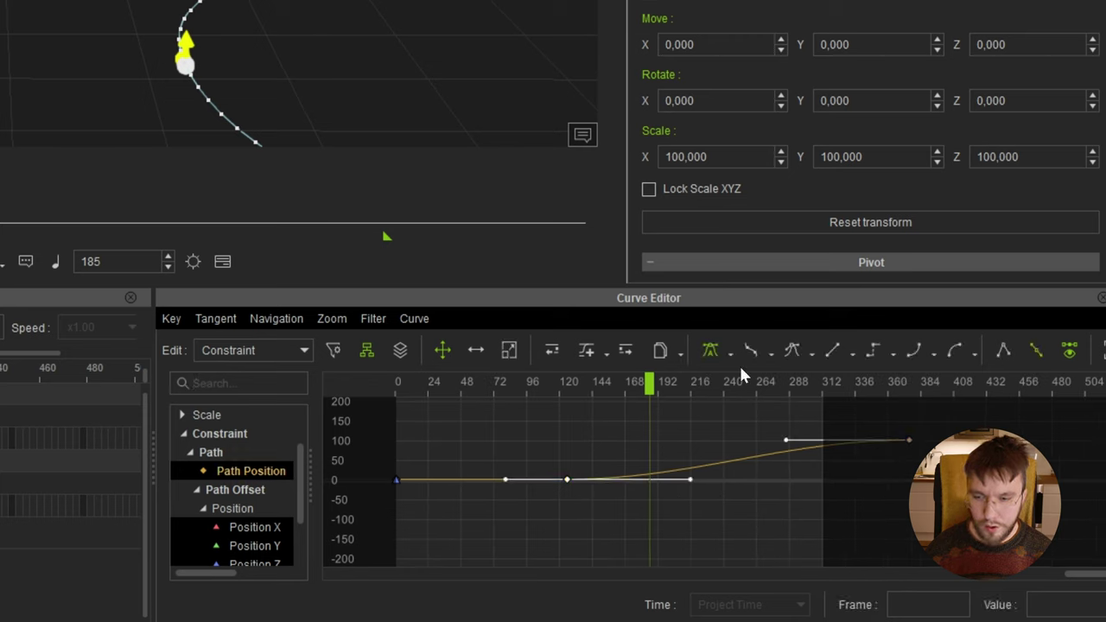
left_click(833, 352)
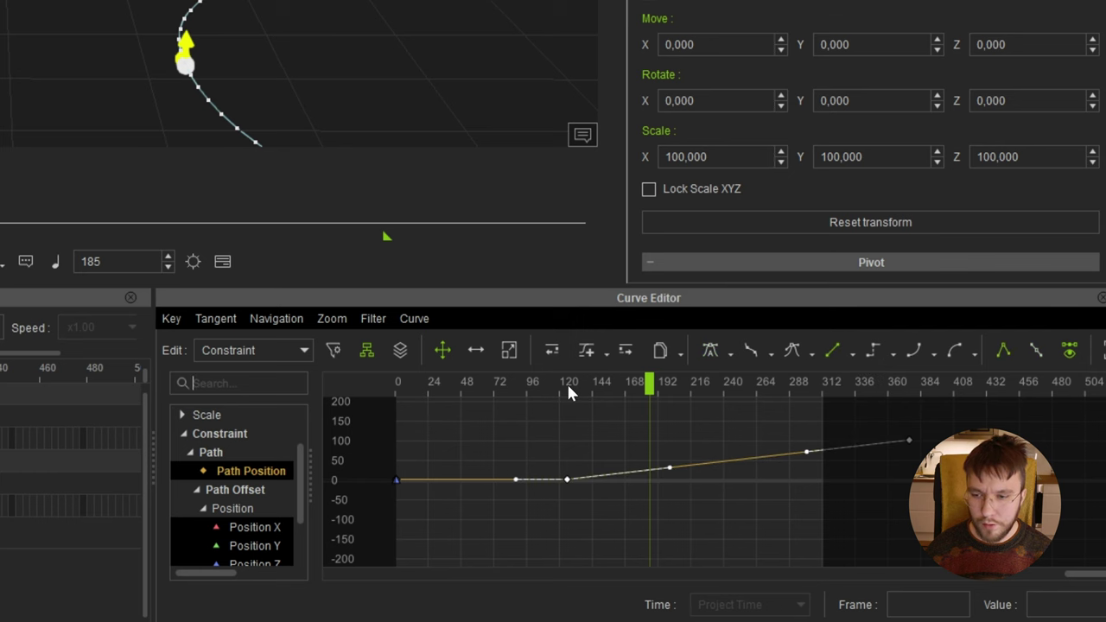
- Review the run at constant speed, and move the sphere's final path key to frame 241
key("space")
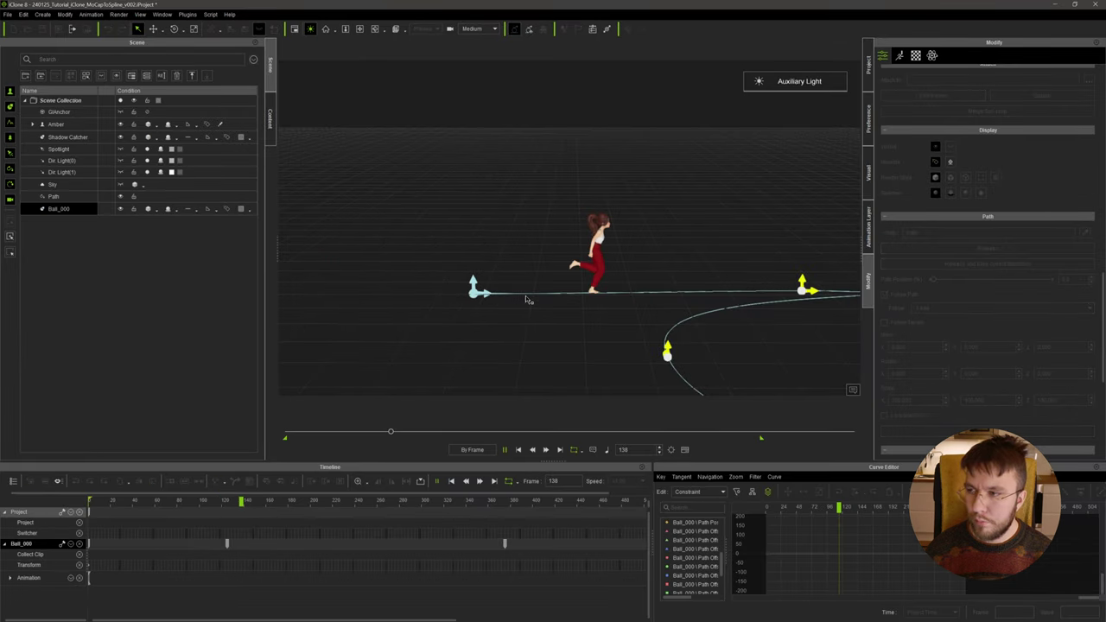
key("space")
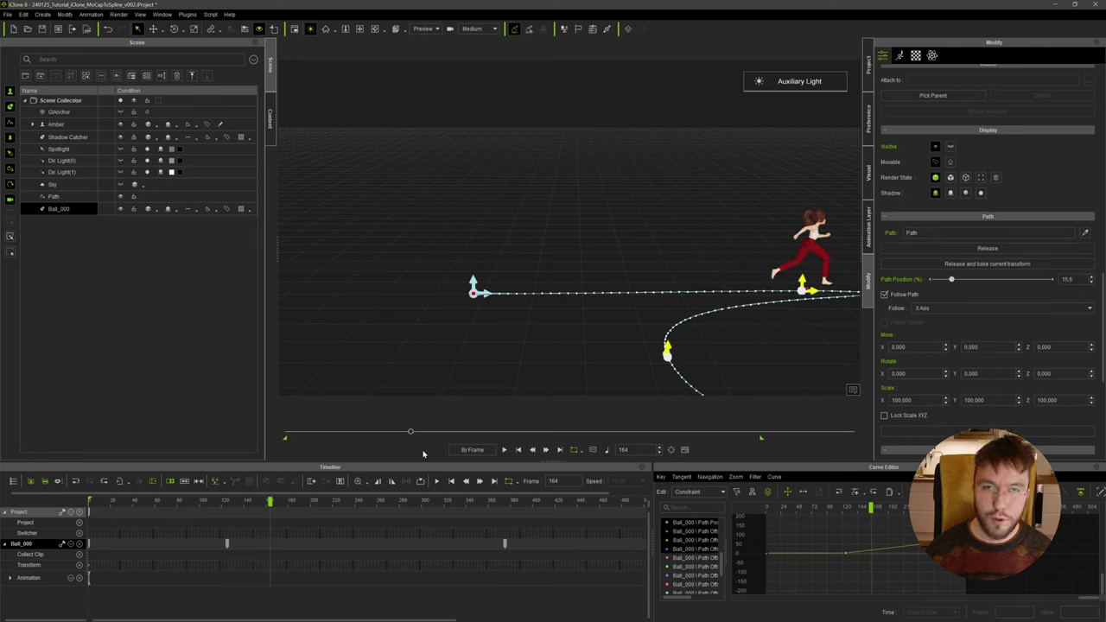
left_click_drag(271, 503, 257, 503)
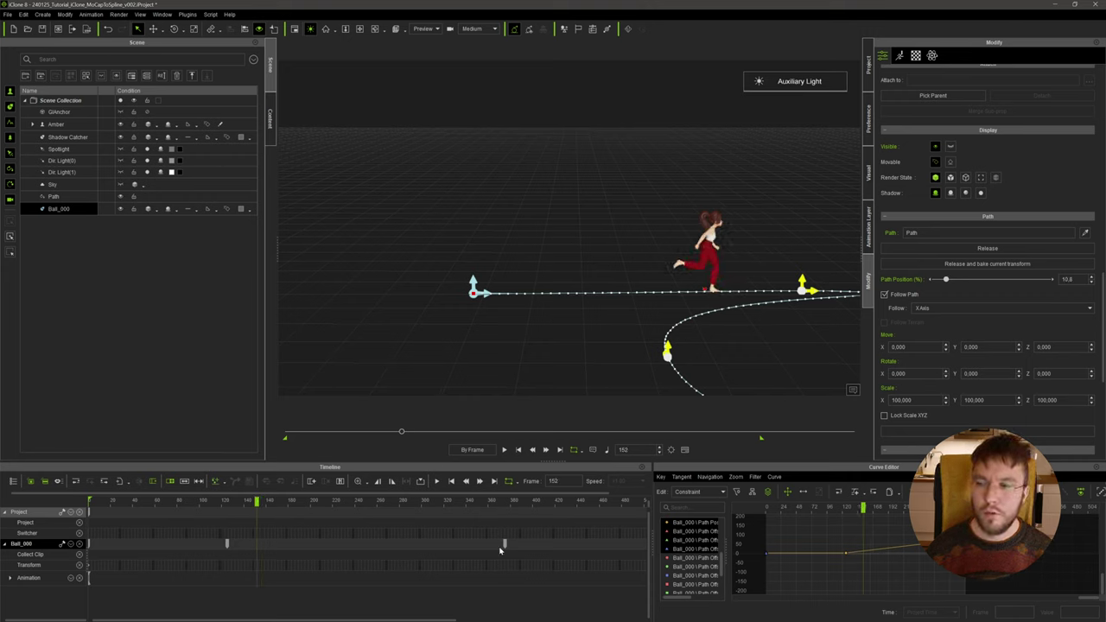
left_click(355, 547)
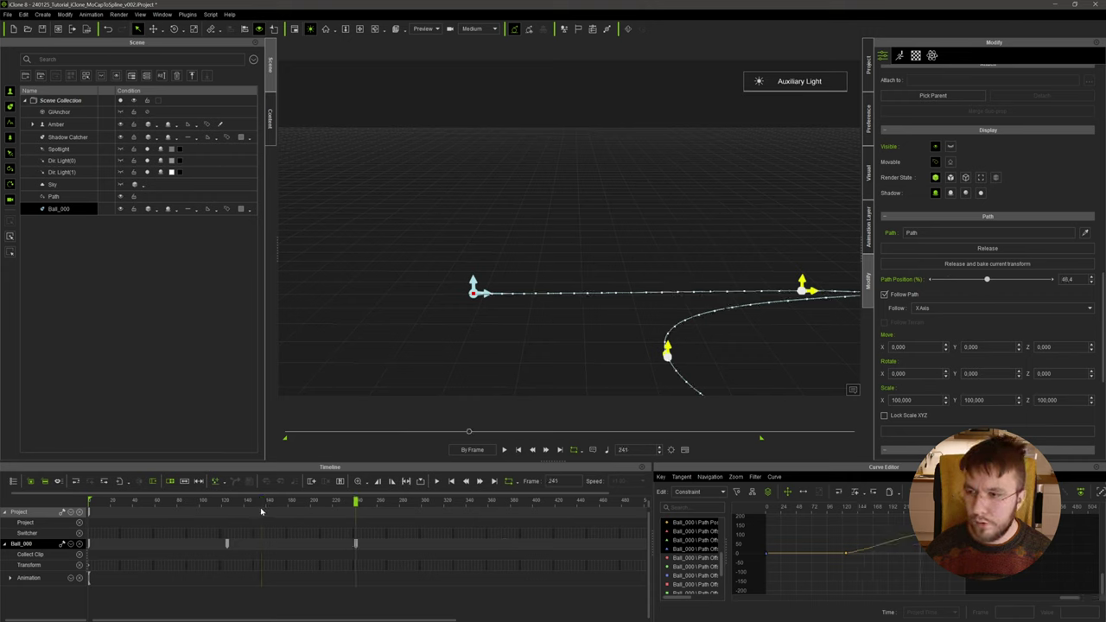
- Play back the run from before the path start, and examine Amber's foot against the sphere at frame 144
left_click_drag(261, 503, 201, 503)
key("space")
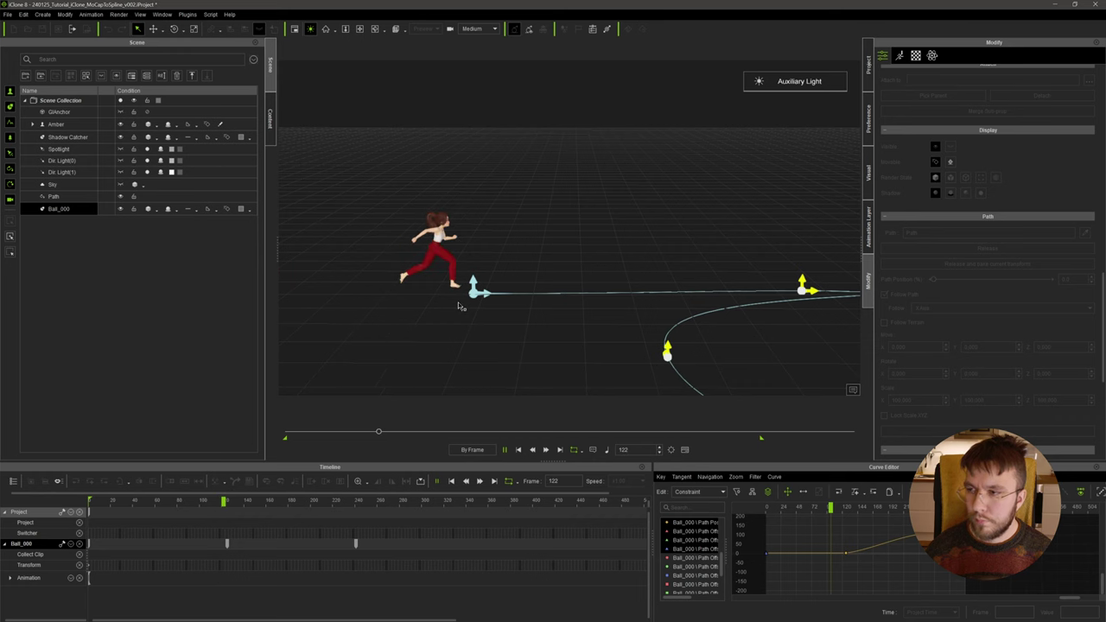
key("space")
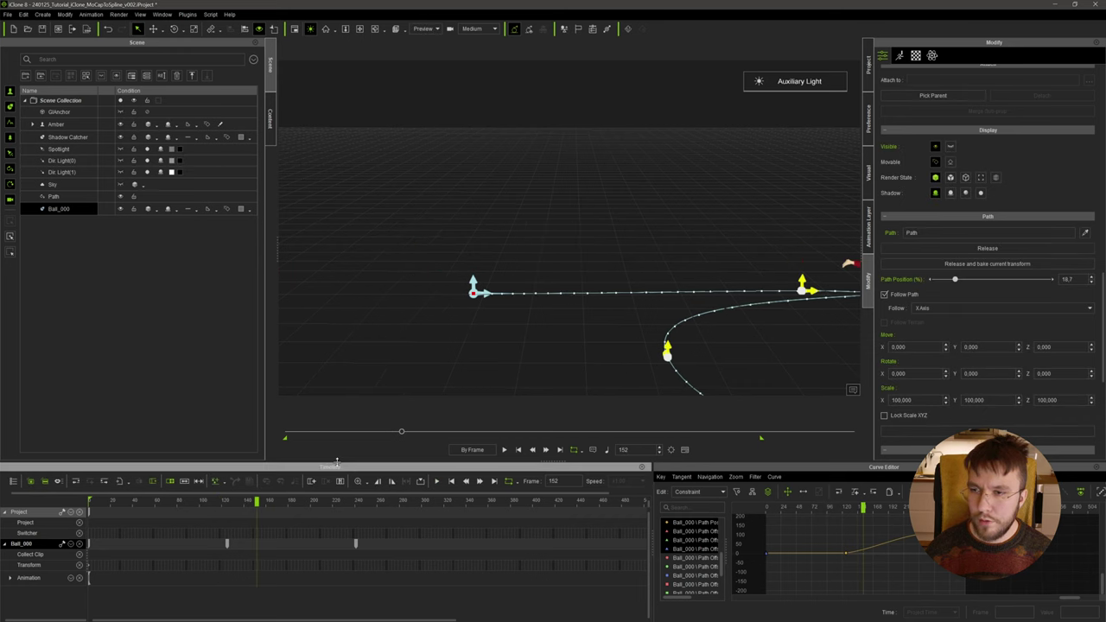
middle_click_drag(834, 292, 678, 268)
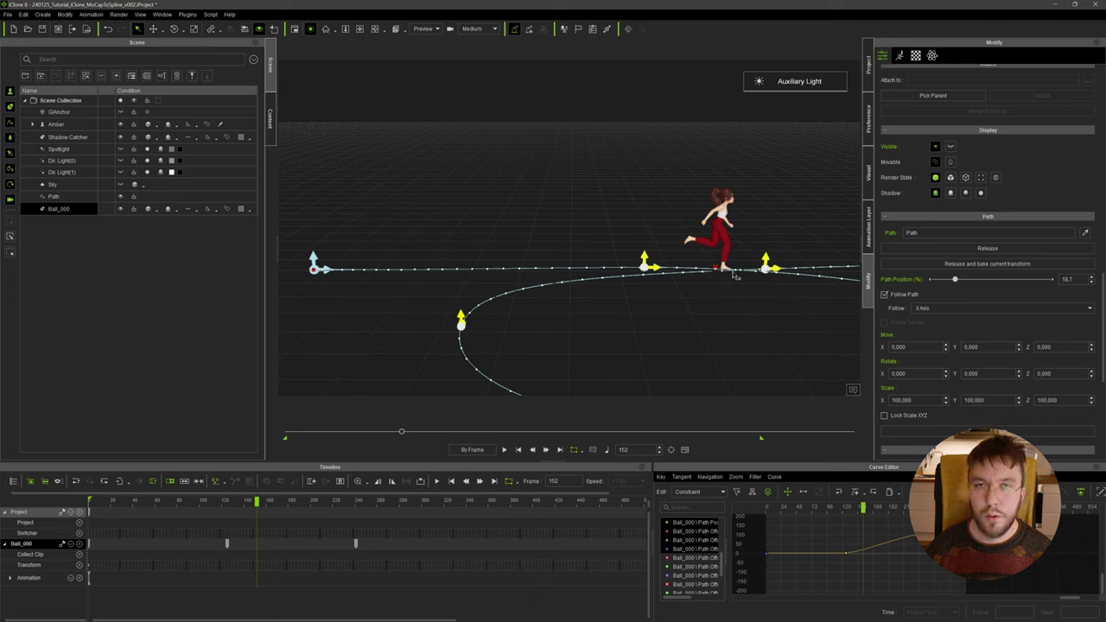
left_click_drag(261, 506, 247, 506)
scroll(571, 281, "up", 5)
scroll(572, 290, "up", 5)
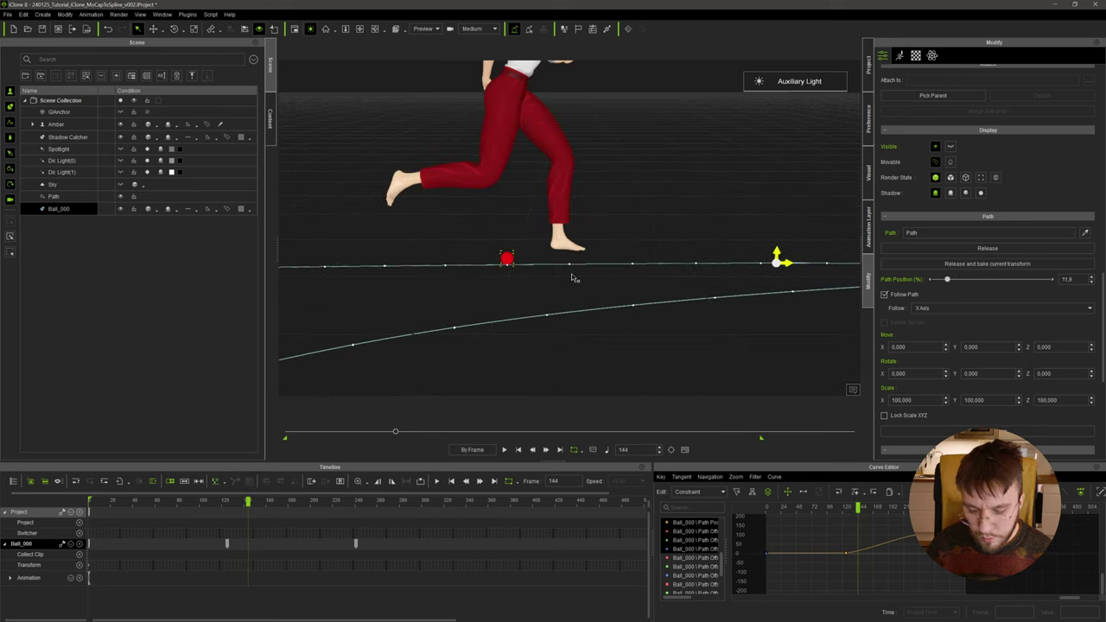
- Step back and forth between frames 144 and 148 to compare Amber's planted foot with the sphere's movement along the path
key("Right")
key("Right")
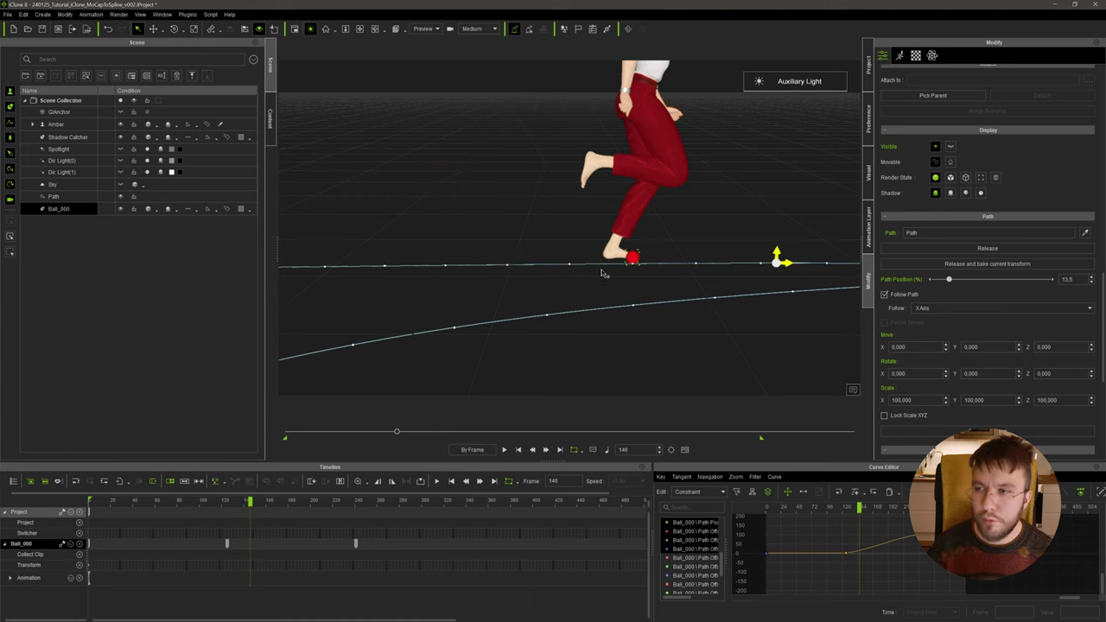
key("Left")
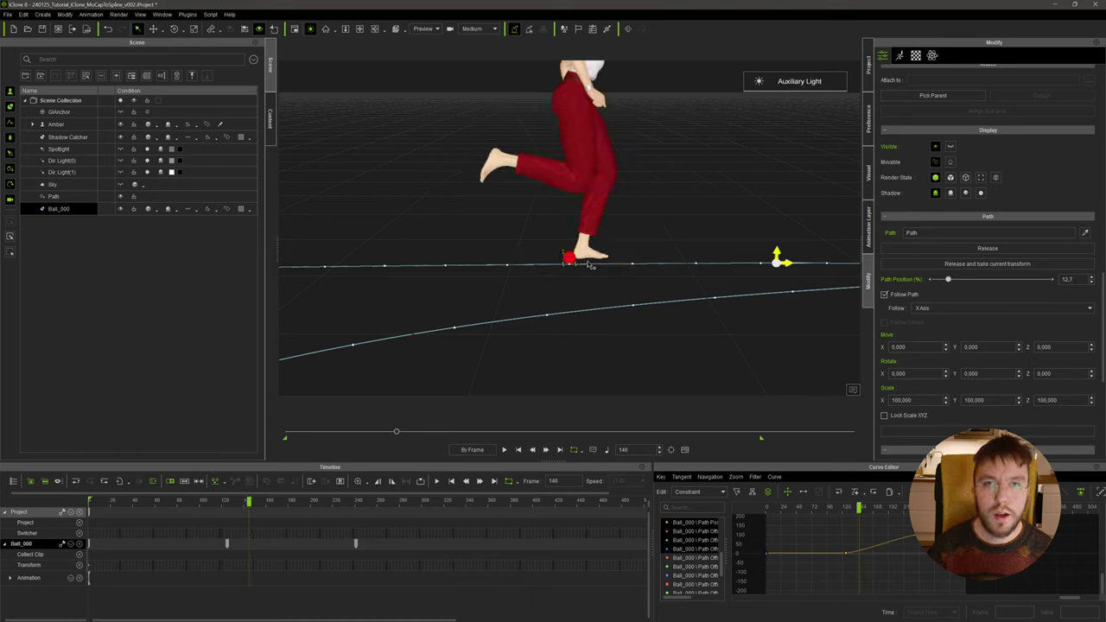
key("Right")
key("Right")
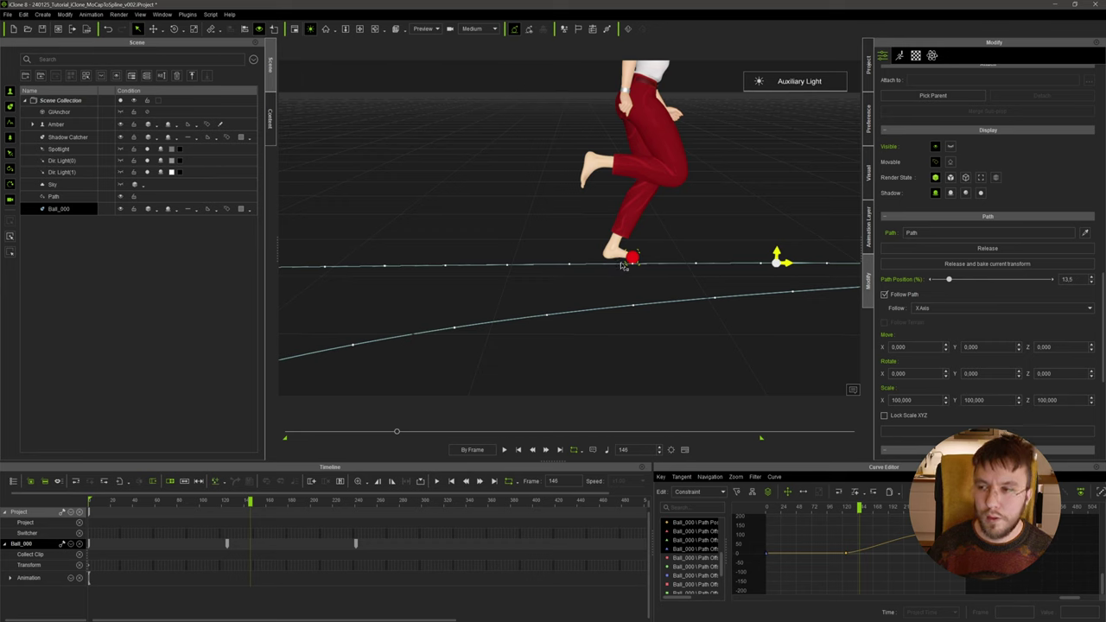
key("Left")
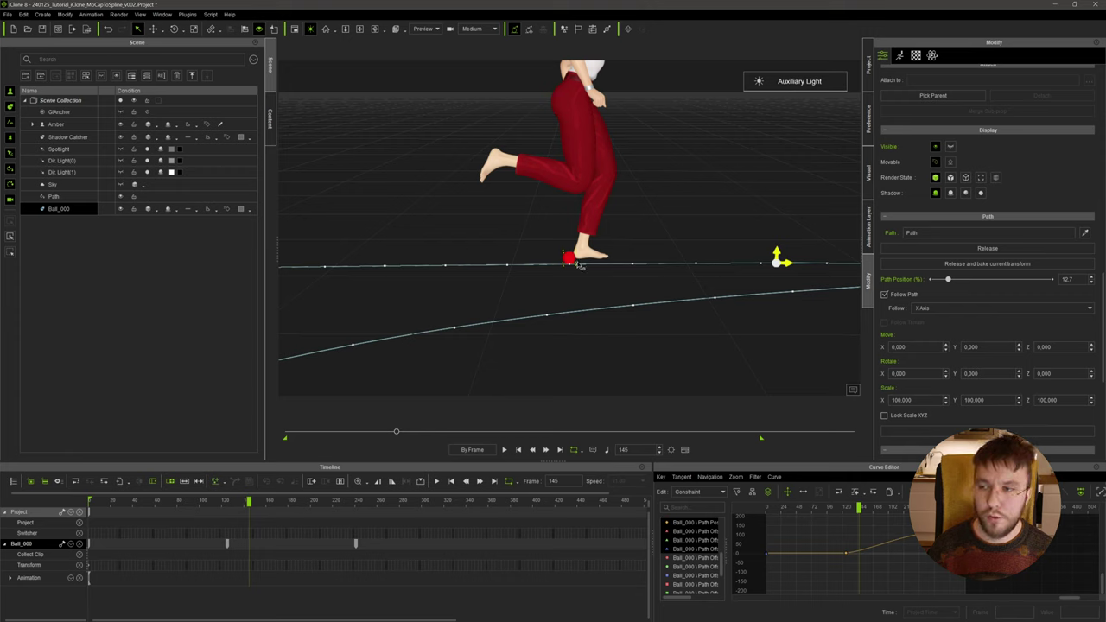
key("Left")
key("Right")
key("Right")
key("Right")
key("Right")
key("Right")
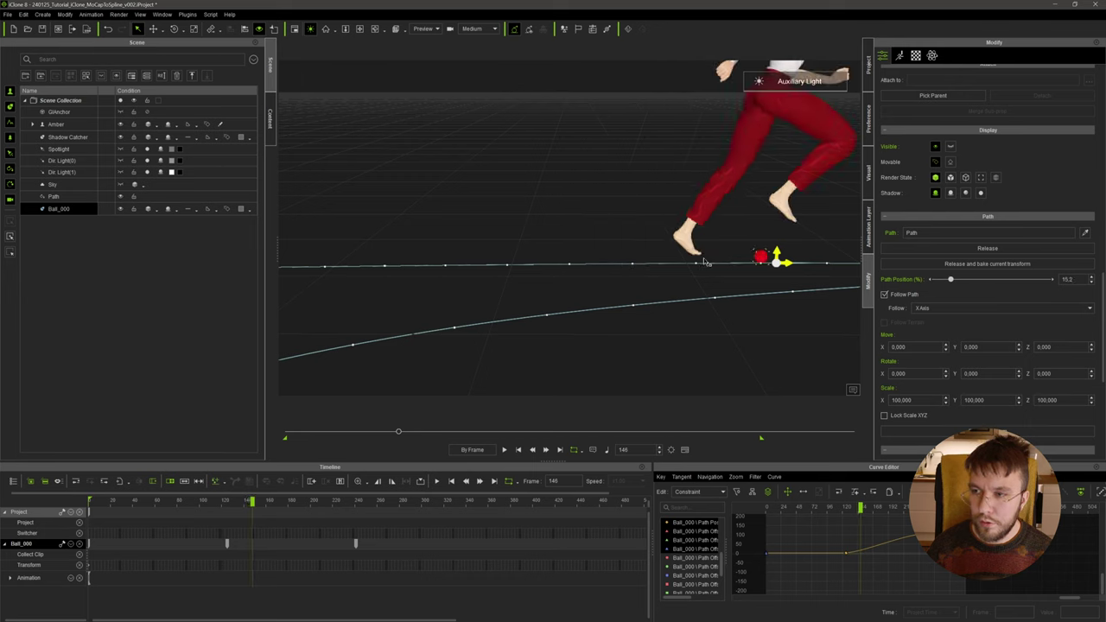
key("Left")
key("Left")
key("Left")
key("Left")
key("Left")
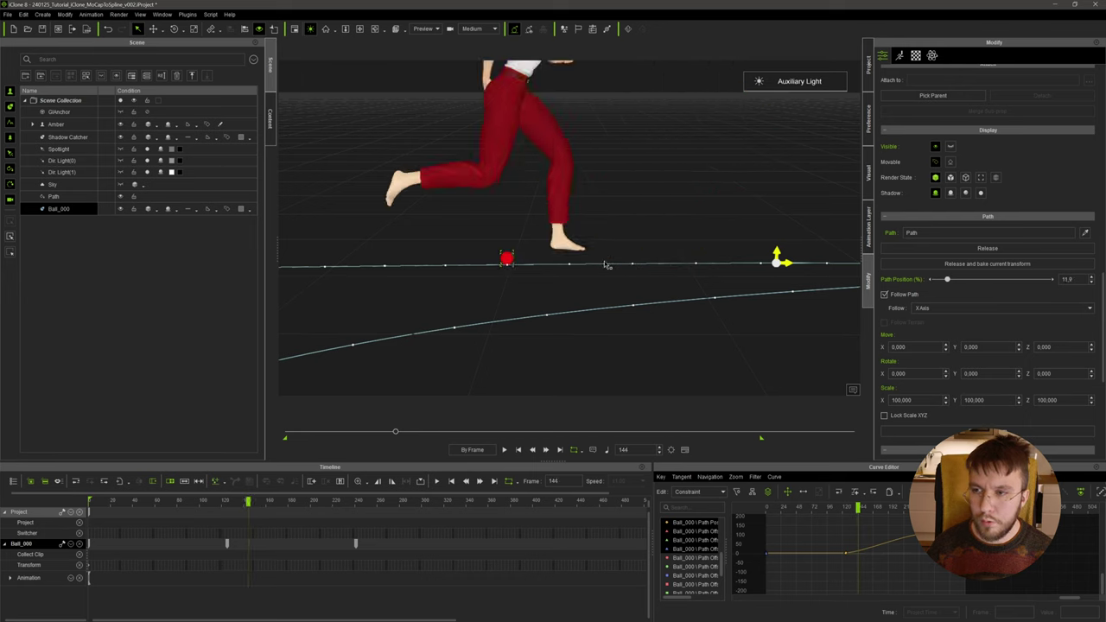
key("Right")
key("Right")
key("Right")
key("Right")
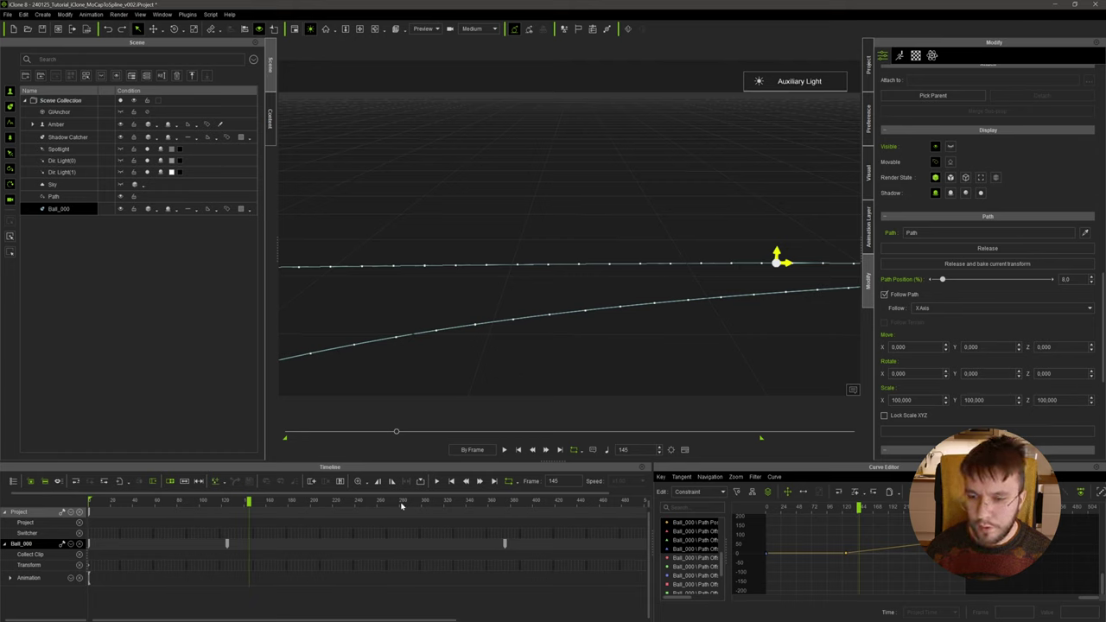
- Move the sphere's final path key to frame 371, and play back Amber's run around the curve to the path end
mouse_move(401, 507)
left_mouse_down()
mouse_move(439, 506)
mouse_move(420, 507)
left_mouse_up()
left_click(259, 503)
key("Left")
key("Right")
key("Right")
key("Left")
key("Left")
key("space")
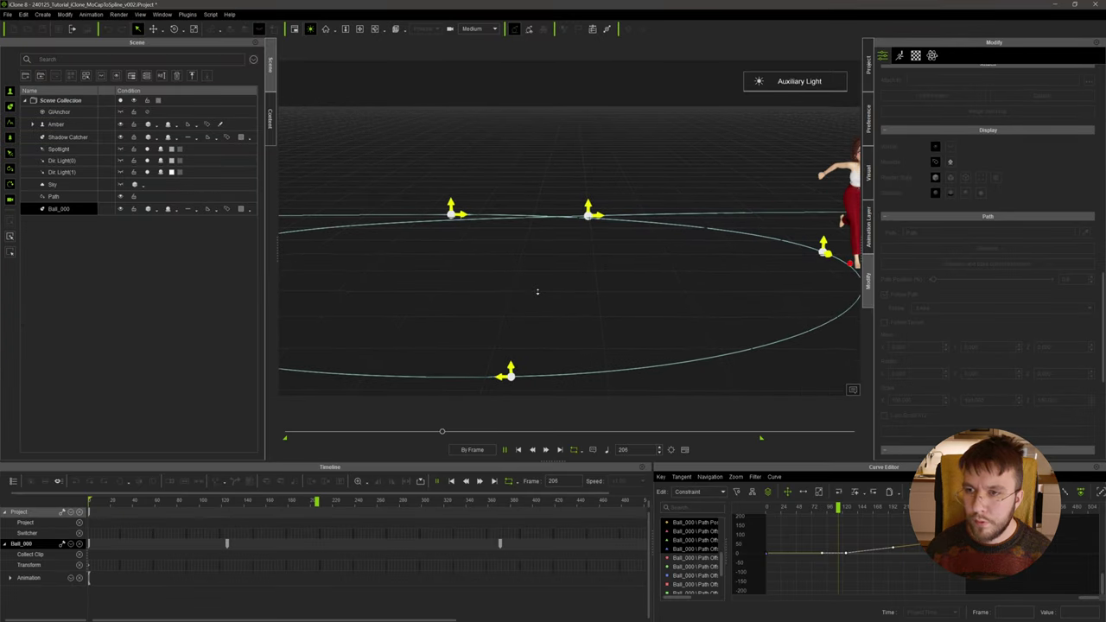
middle_click_drag(459, 288, 586, 304)
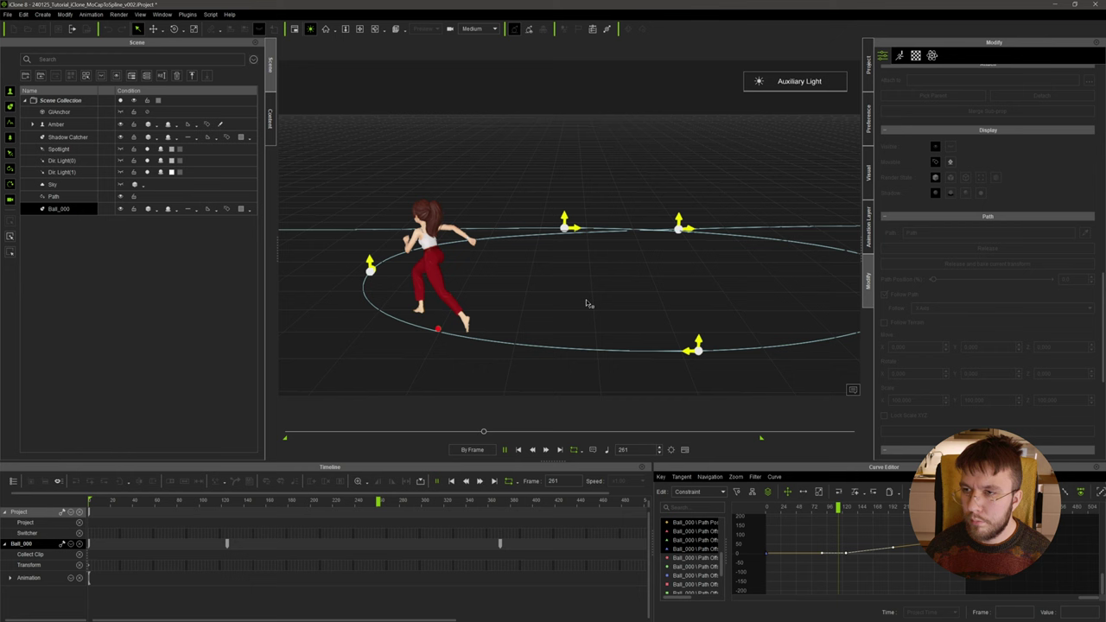
right_click_drag(586, 303, 613, 309)
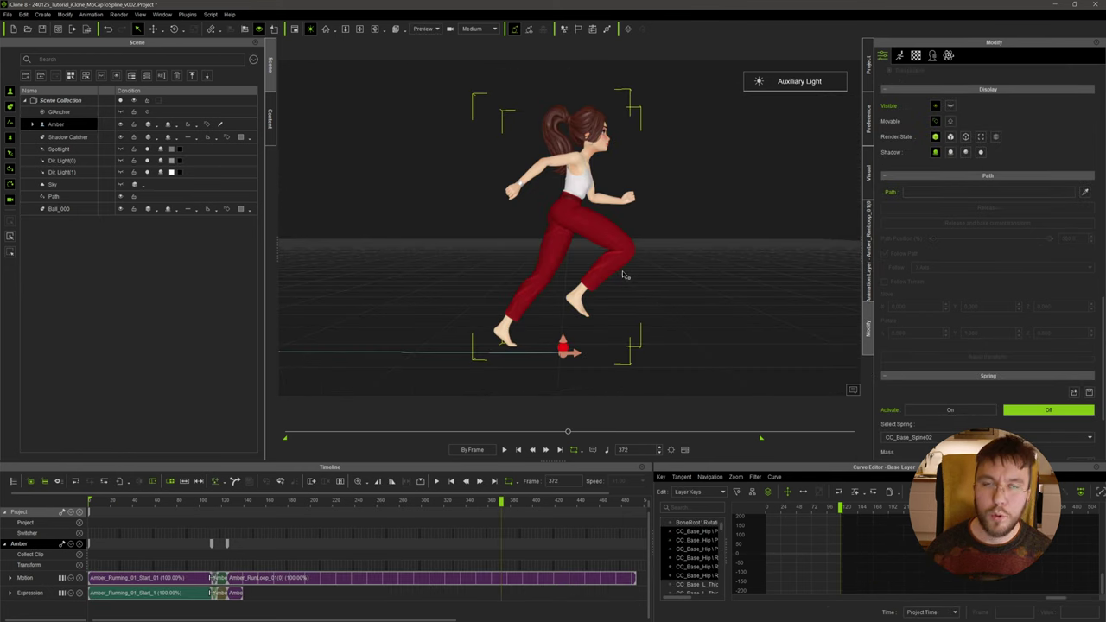
right_click_drag(637, 279, 627, 311)
- Shorten Amber's run-loop motion clip so it ends at the sphere's final path key on frame 371
left_click(59, 208)
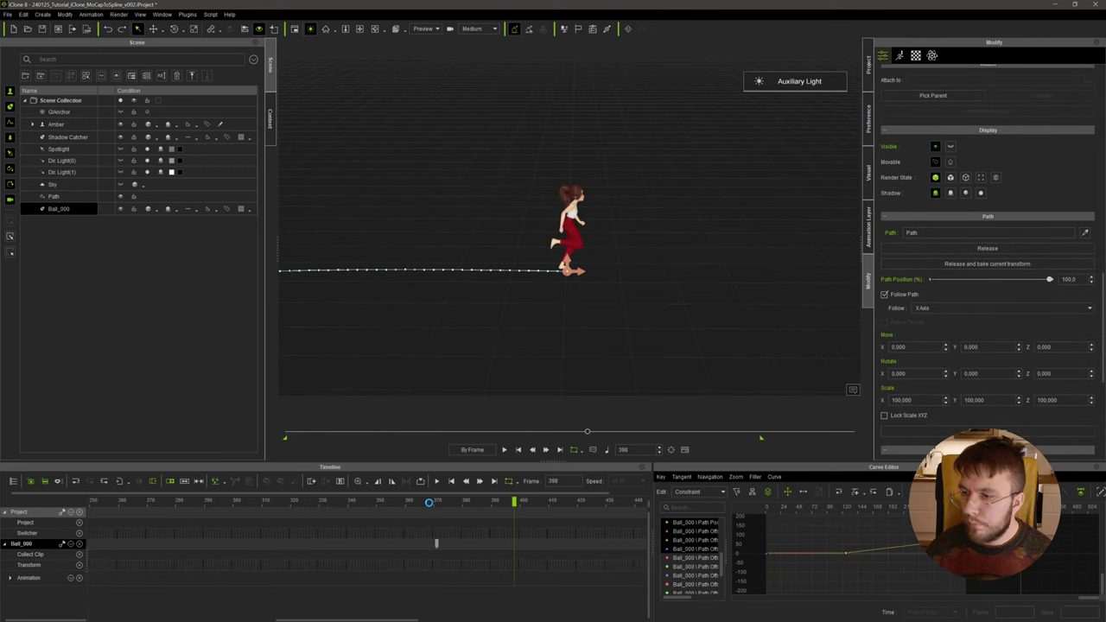
left_click_drag(427, 503, 433, 507)
double_click(436, 545)
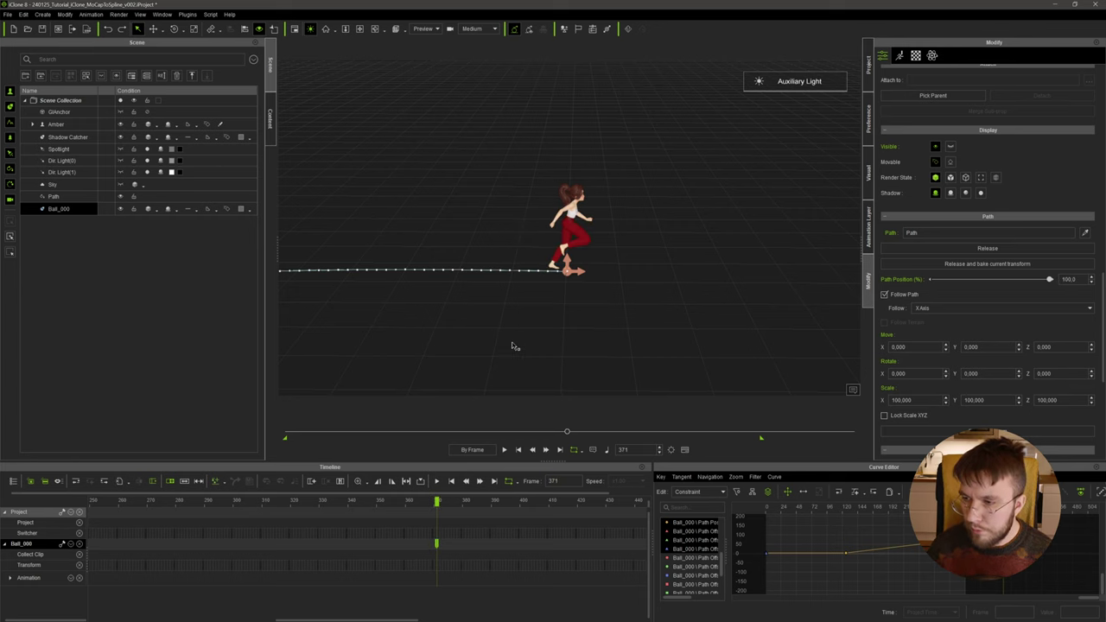
left_click(557, 242)
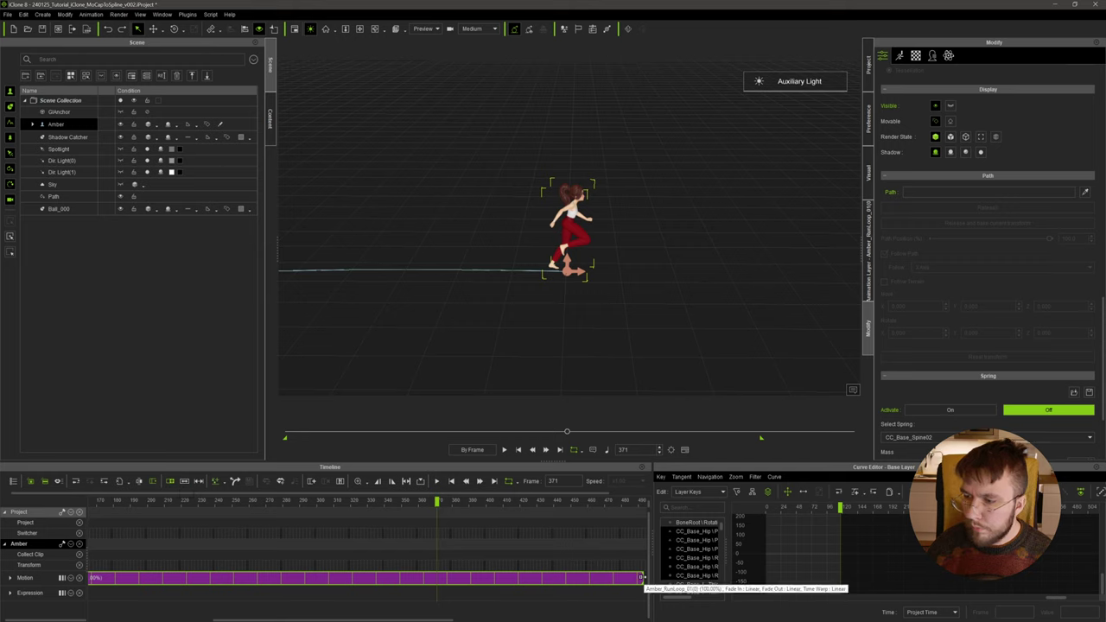
left_click_drag(640, 578, 438, 579)
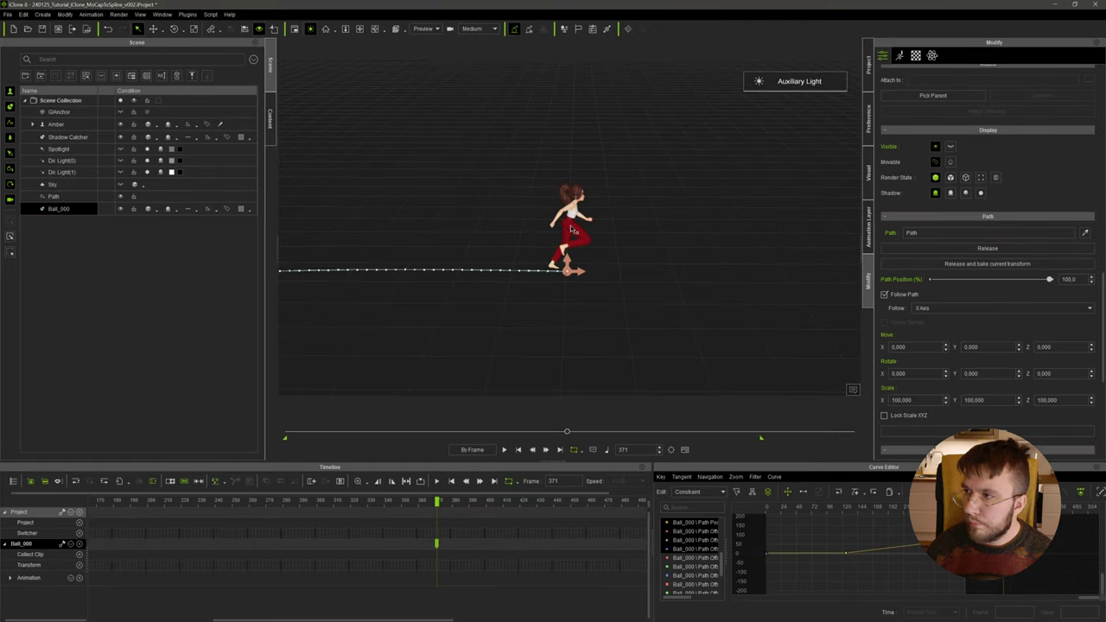
left_click(572, 229)
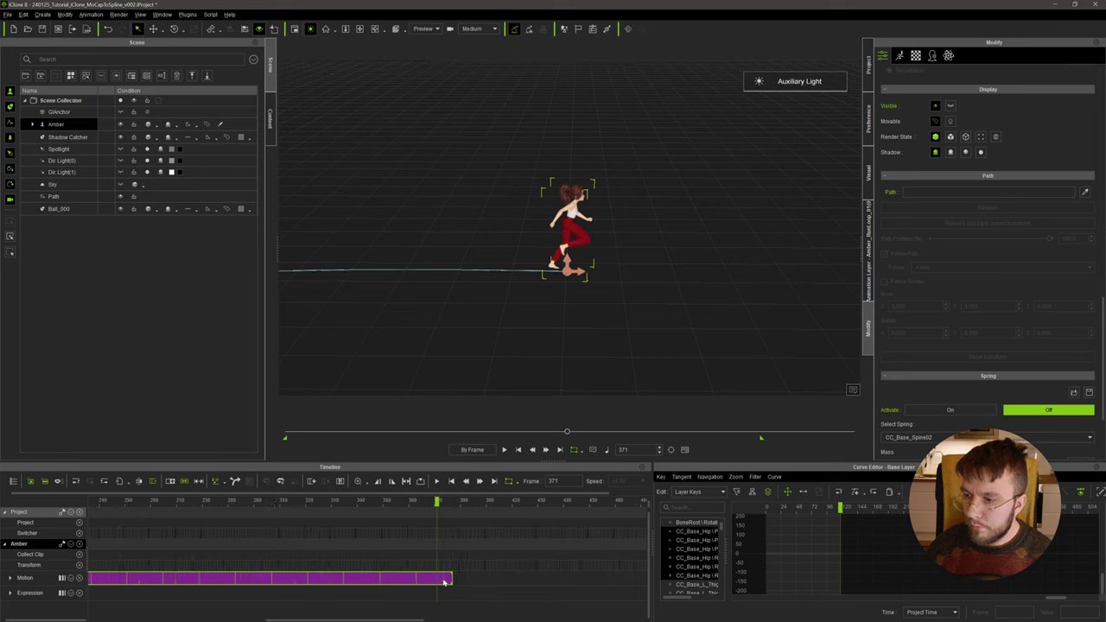
mouse_move(444, 582)
left_mouse_down()
mouse_move(461, 582)
mouse_move(435, 580)
left_mouse_up()
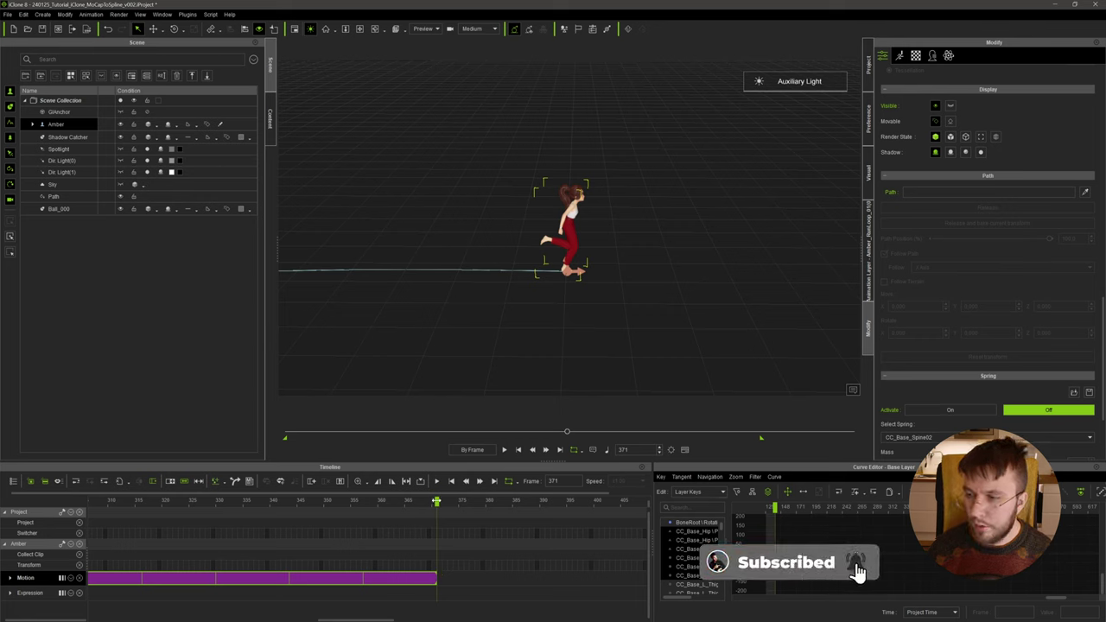
- Apply the Amber_RunLoop_01 motion to Amber again at frame 371, and scrub through the start of the new clip
left_click_drag(437, 501, 399, 501)
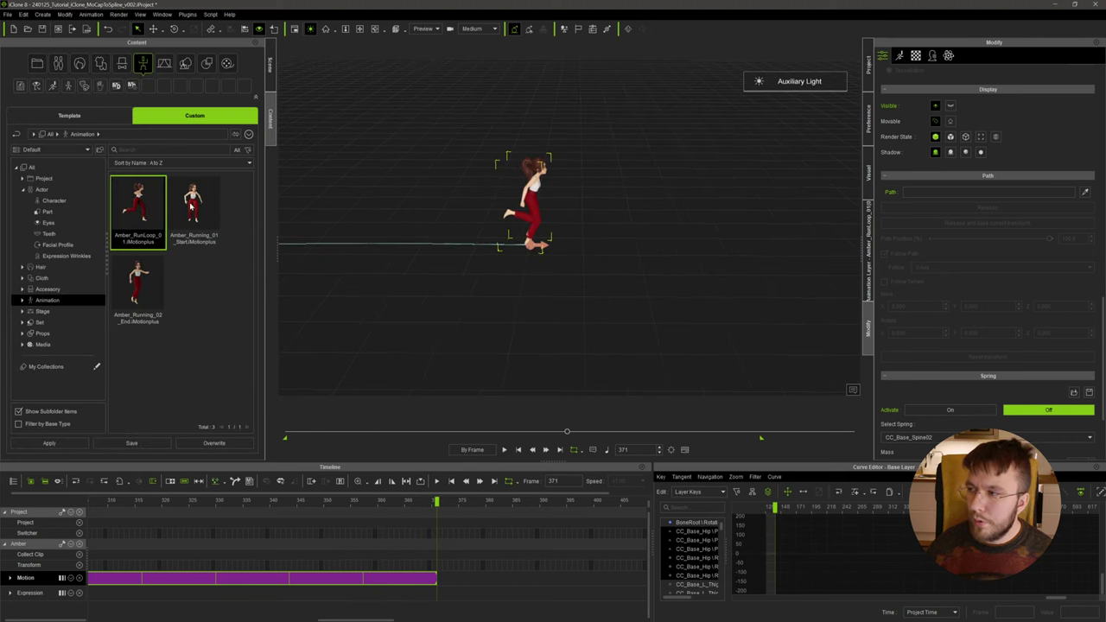
left_click_drag(204, 205, 529, 200)
left_click_drag(441, 504, 463, 515)
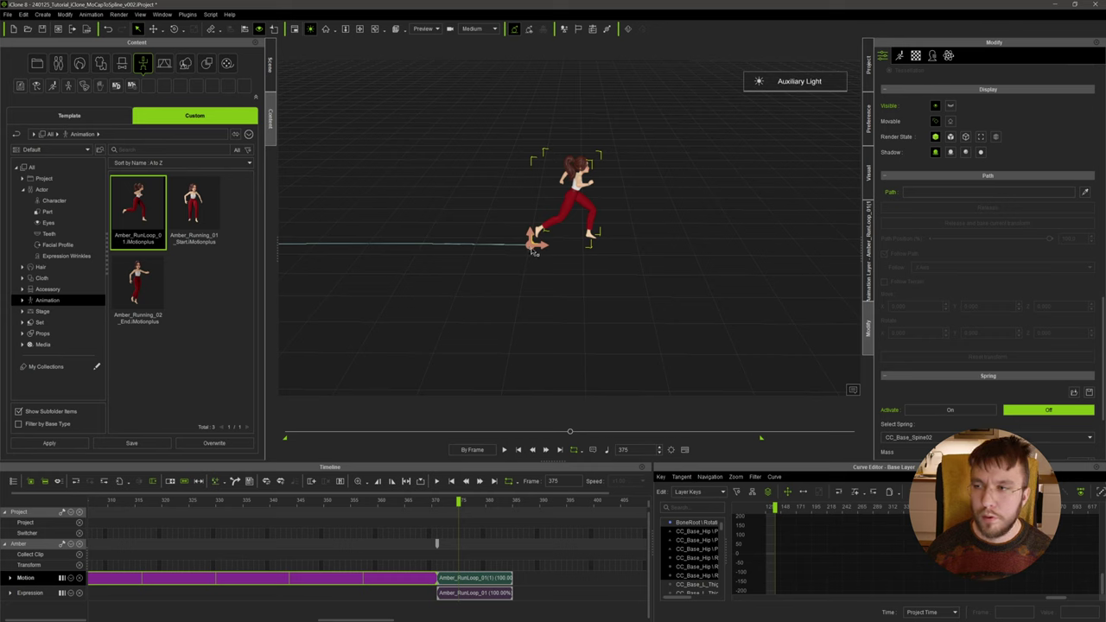
- Unlink Amber from the sphere at frame 371, where the second run-loop clip starts
left_click(438, 546)
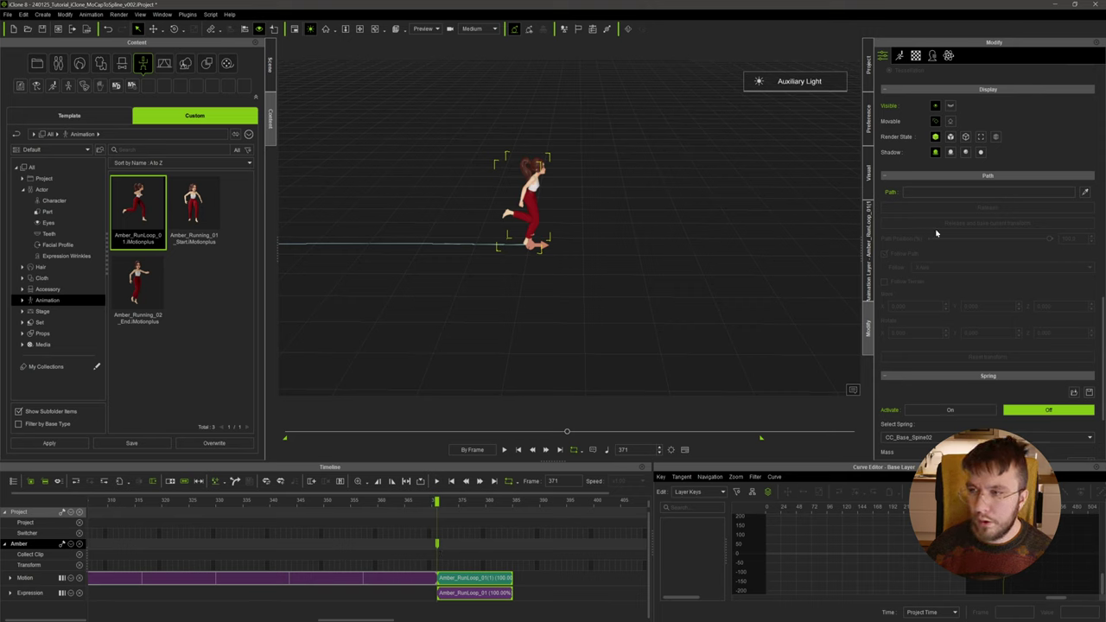
scroll(951, 242, "up", 10)
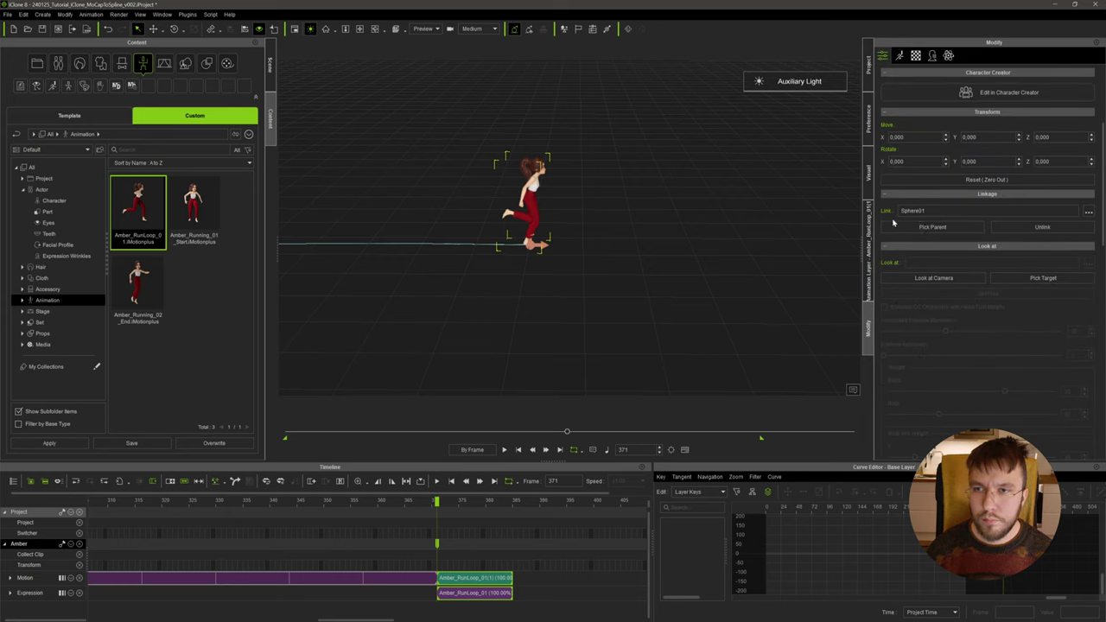
left_click(1043, 228)
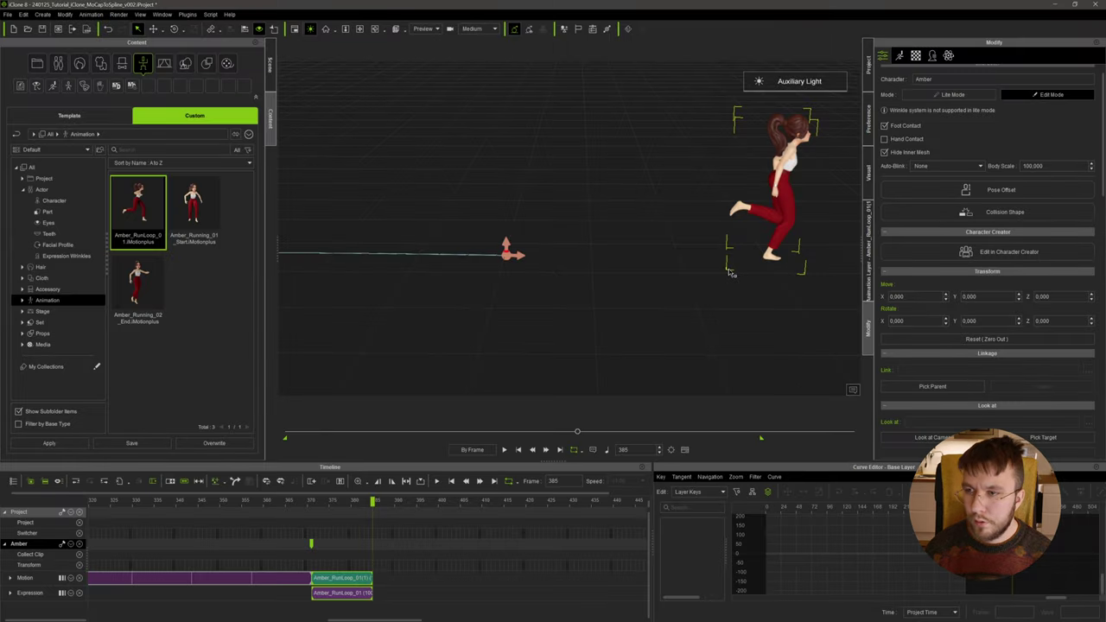
- Add the Amber_Running_02_End motion to Amber's track, leaving a gap after the second run-loop clip
middle_click_drag(807, 277, 632, 286)
scroll(614, 284, "up", 4)
scroll(610, 285, "up", 1)
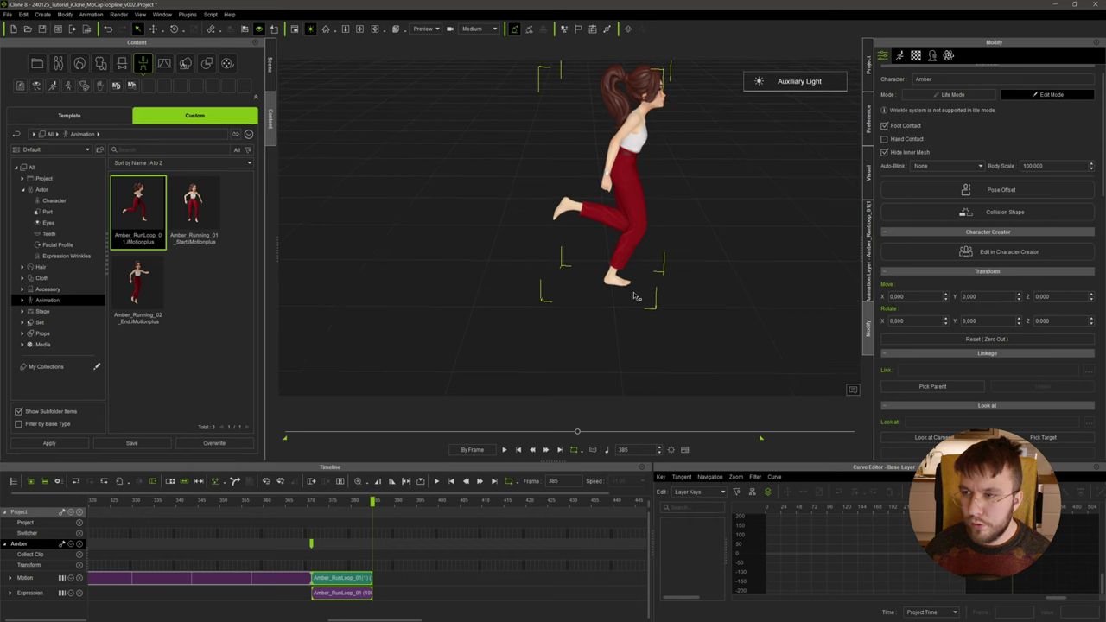
scroll(660, 304, "down", 7)
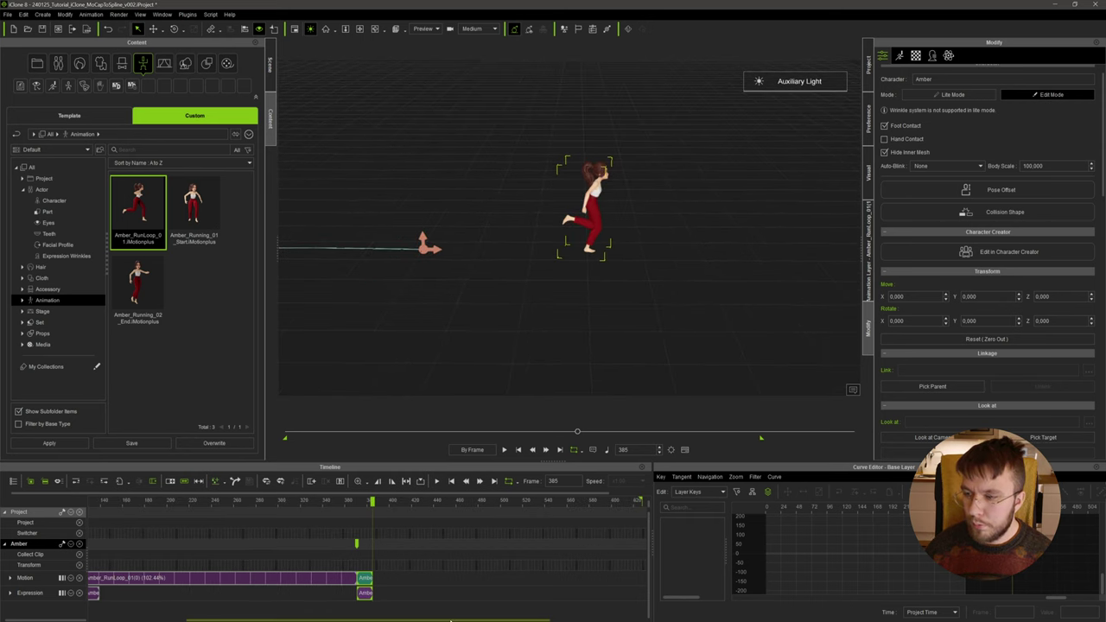
left_click_drag(450, 620, 538, 598)
left_click_drag(514, 546, 273, 551)
- Find the matching foot pose at frame 446, split the Amber_Running_02_End clip there, and remove its first part
left_click_drag(272, 504, 282, 503)
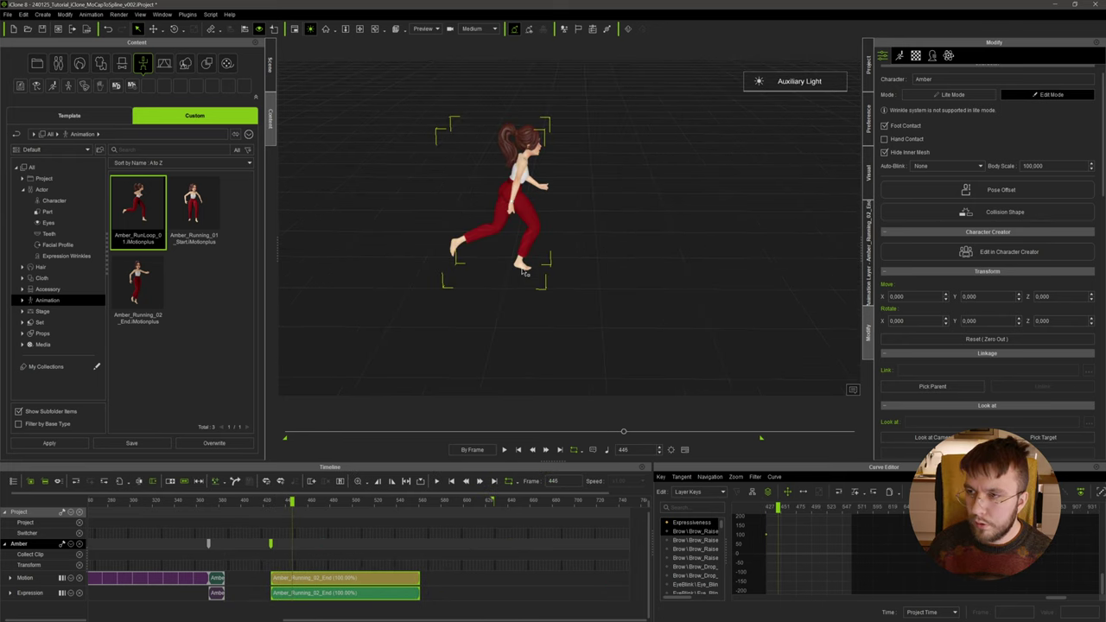
key("period")
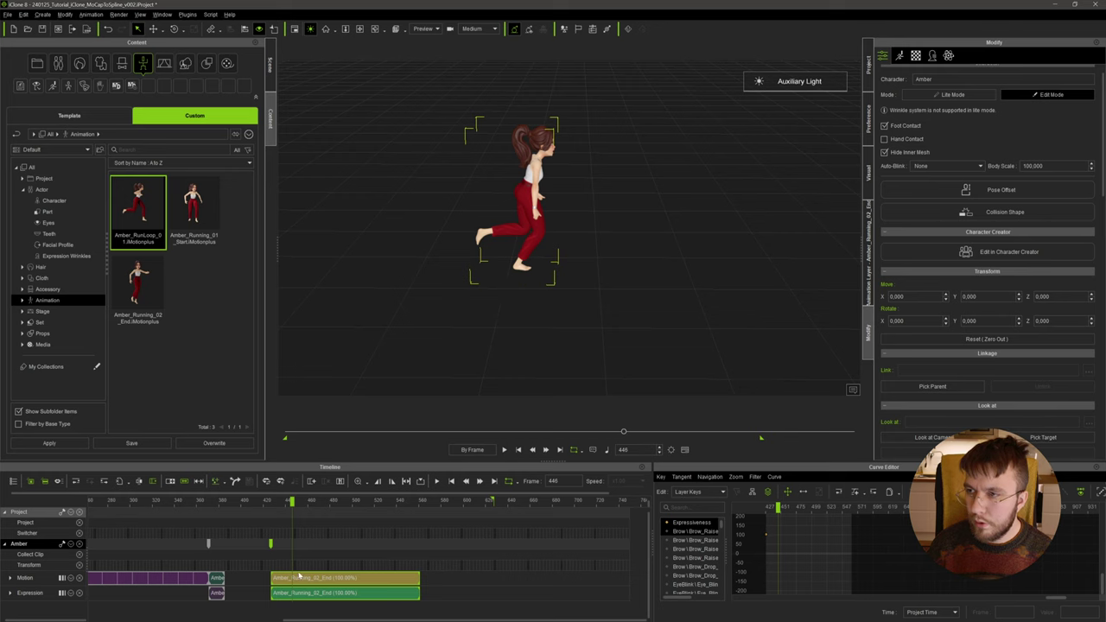
scroll(298, 577, "up", 5)
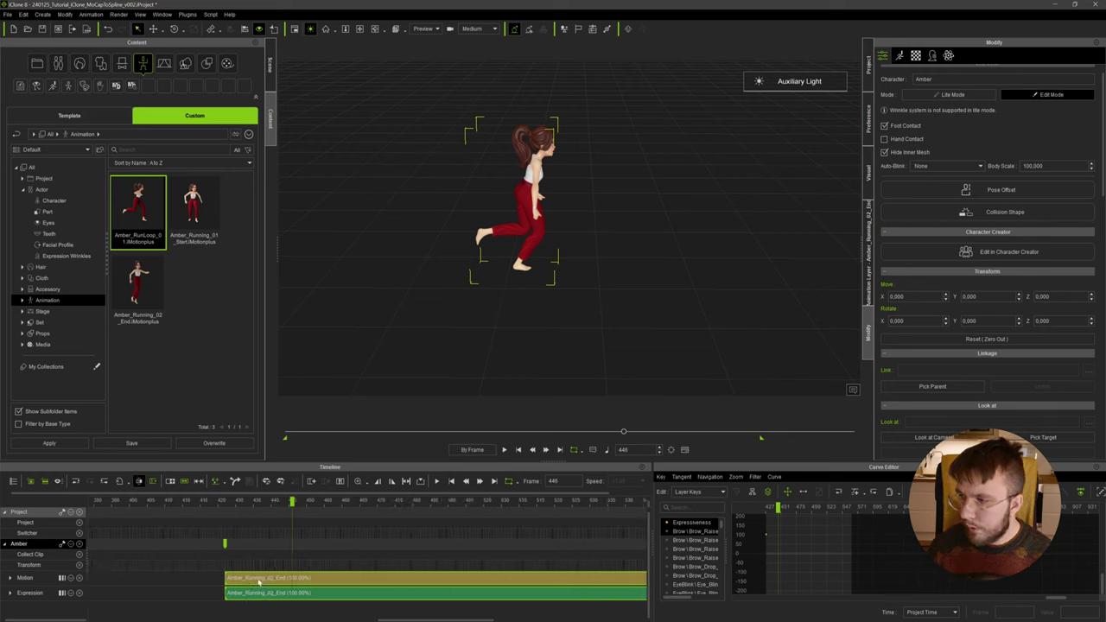
left_click_drag(258, 583, 328, 583)
- Align the trimmed end clip to the previous clip by R Toe with Translate and Rotate enabled, and place it at frame 385
left_click(234, 481)
key("e")
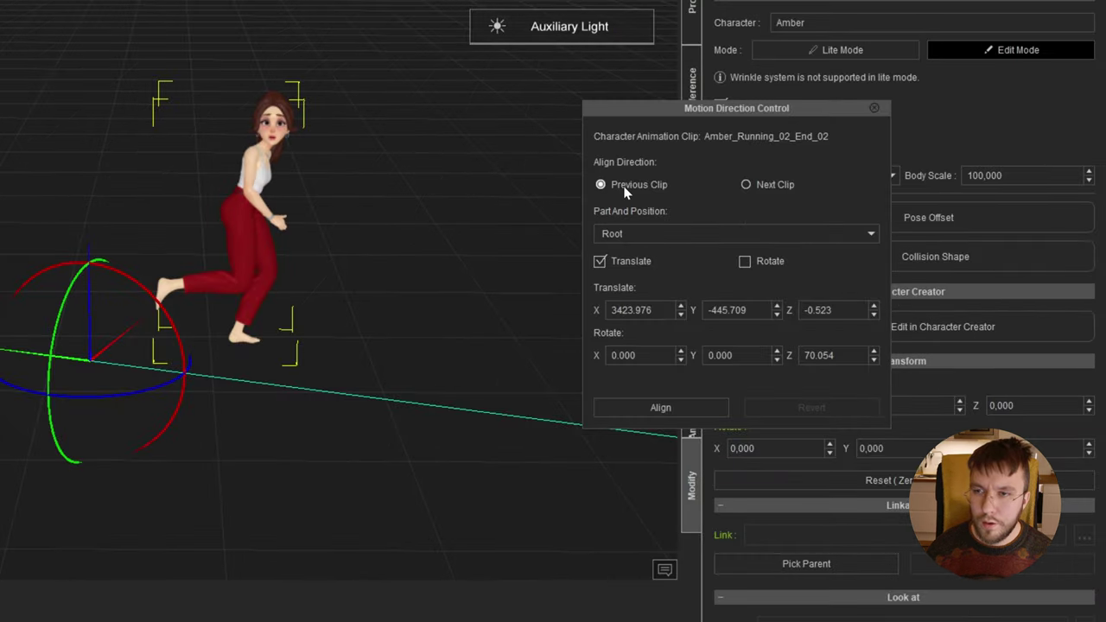
left_click(826, 198)
left_click(825, 253)
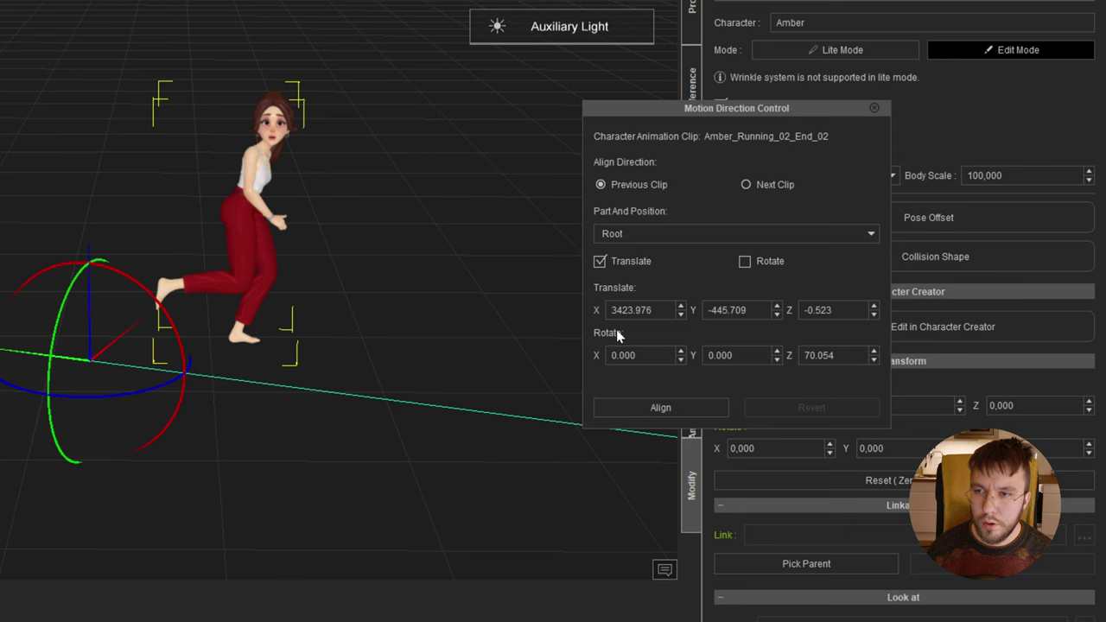
left_click(762, 262)
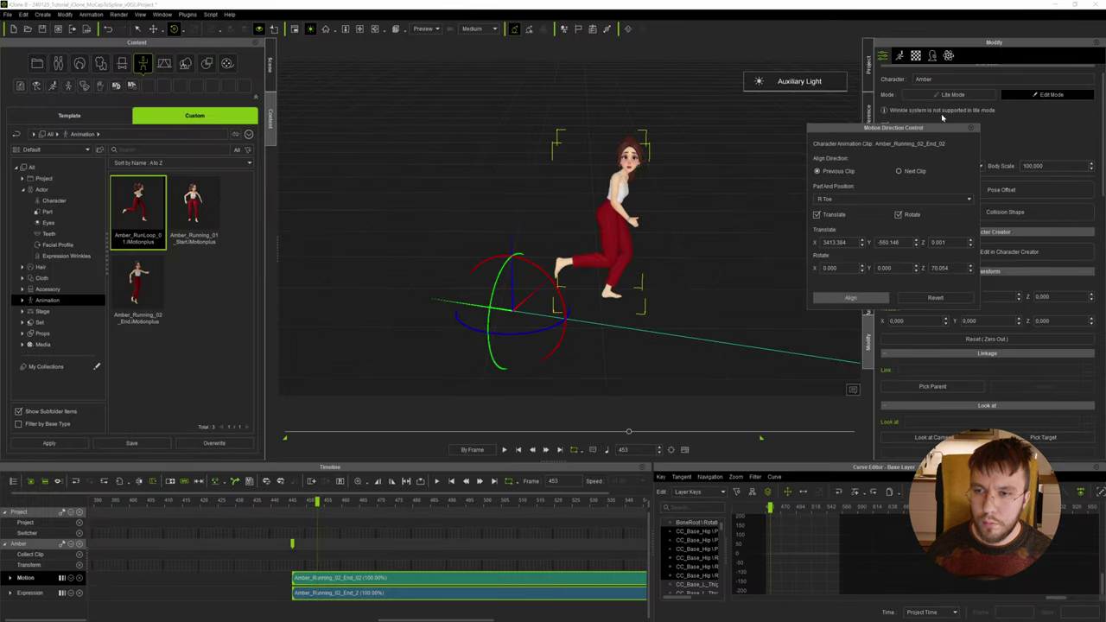
left_click(971, 128)
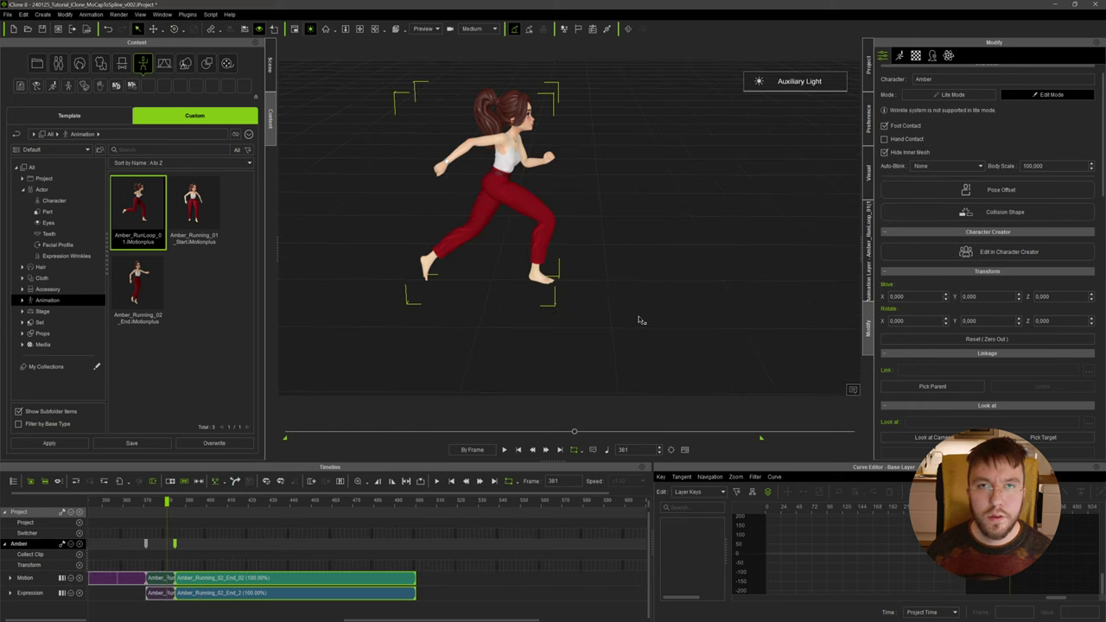
- Check the clip change at frame 385, and extend the run-loop clip over the end clip to about frame 390 as a transition
right_click_drag(639, 321, 435, 298)
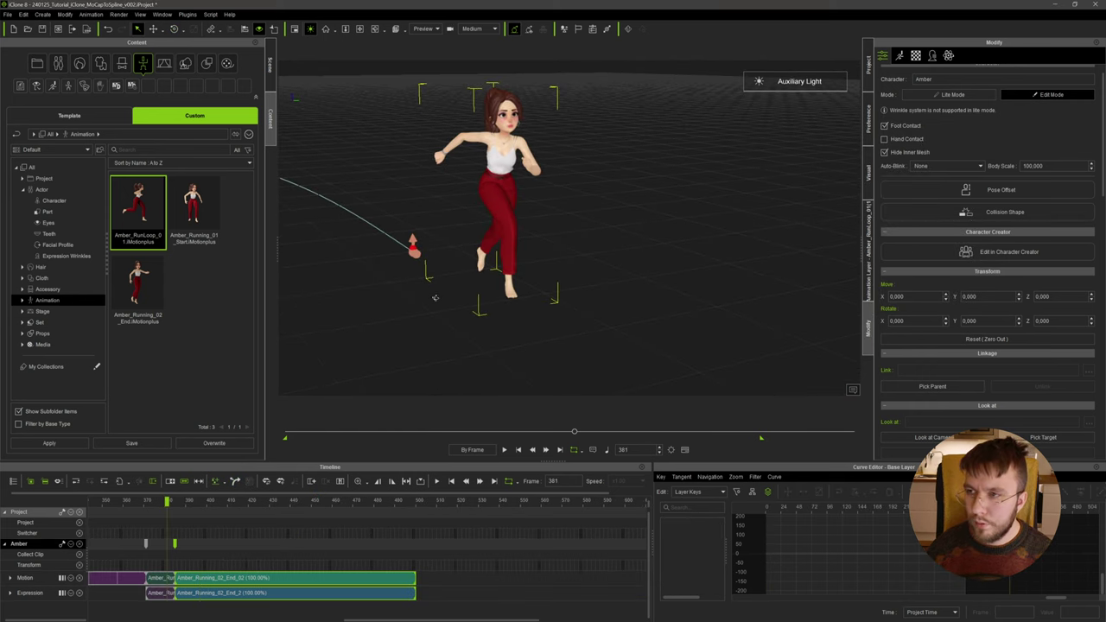
key("Right")
key("Right")
key("Right")
key("Right")
scroll(179, 501, "up", 5)
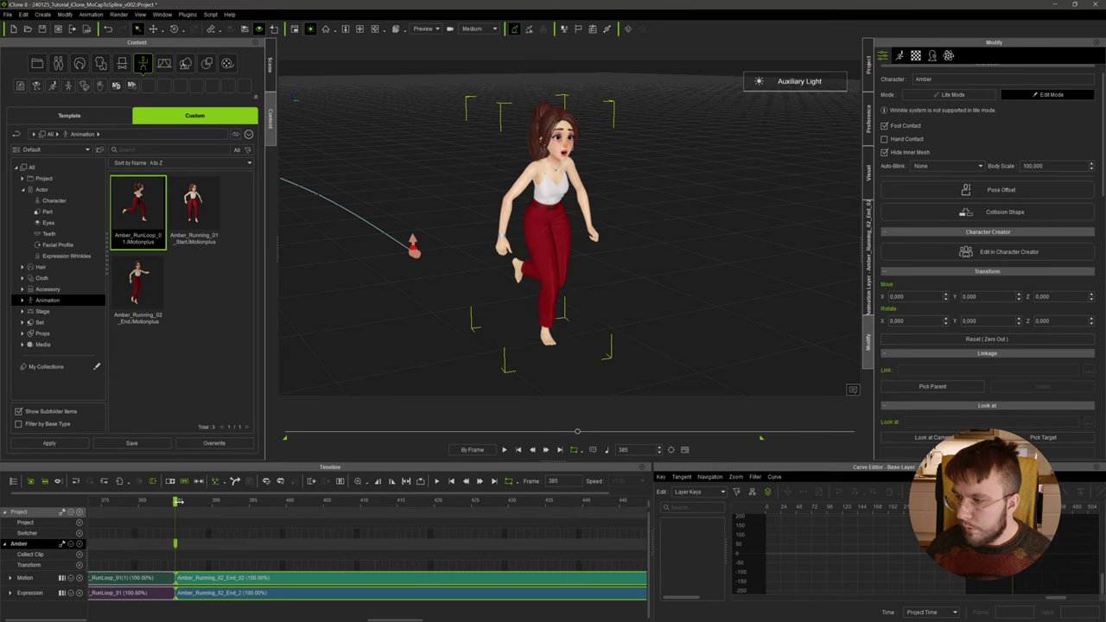
left_click_drag(180, 501, 207, 504)
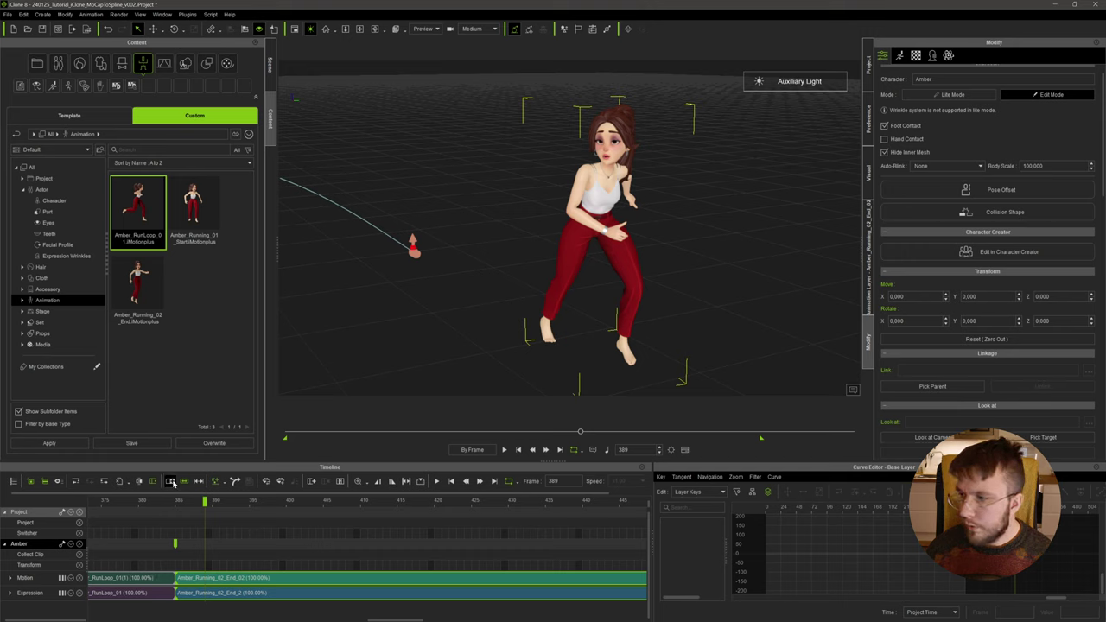
left_click(173, 484)
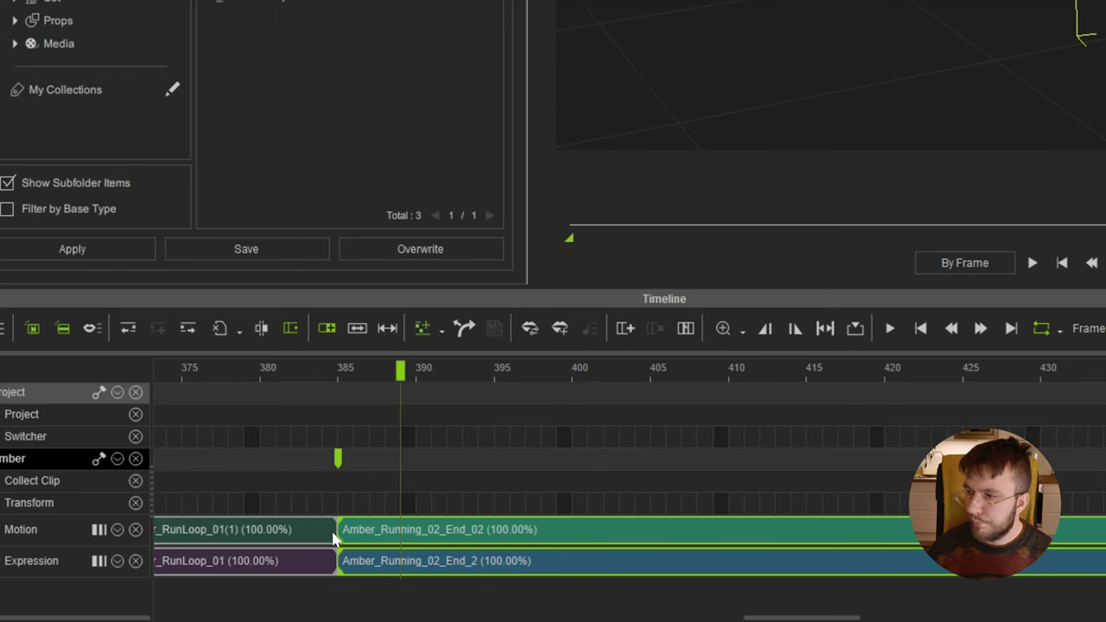
left_click(175, 578)
left_click_drag(337, 529, 425, 526)
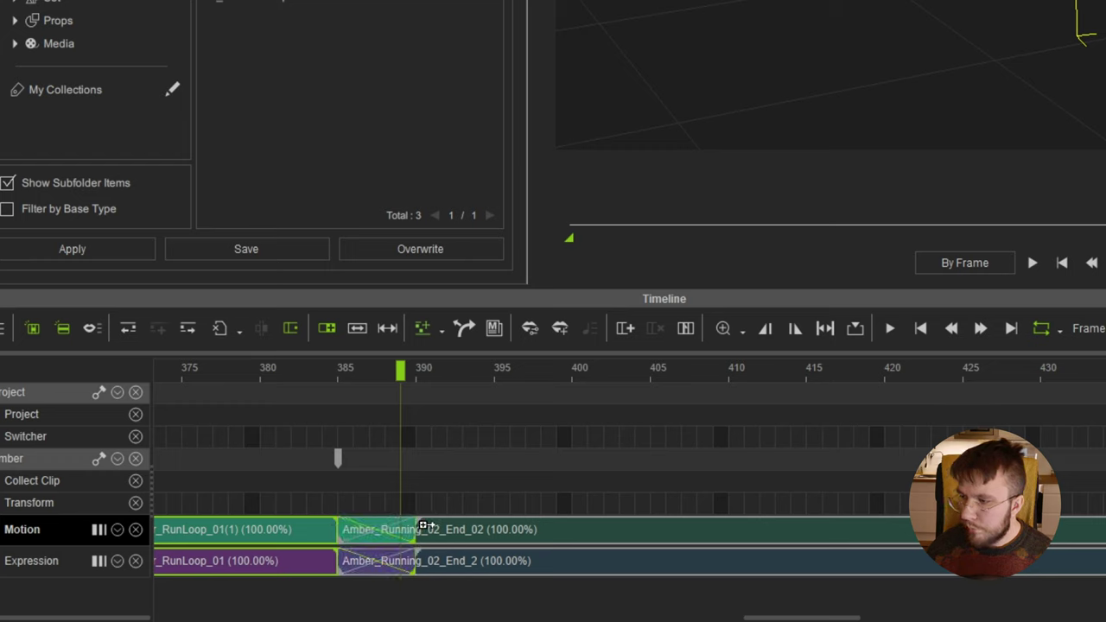
- Play the whole run along the path and check the transitions between Amber's start, loop and end clips
left_click(312, 370)
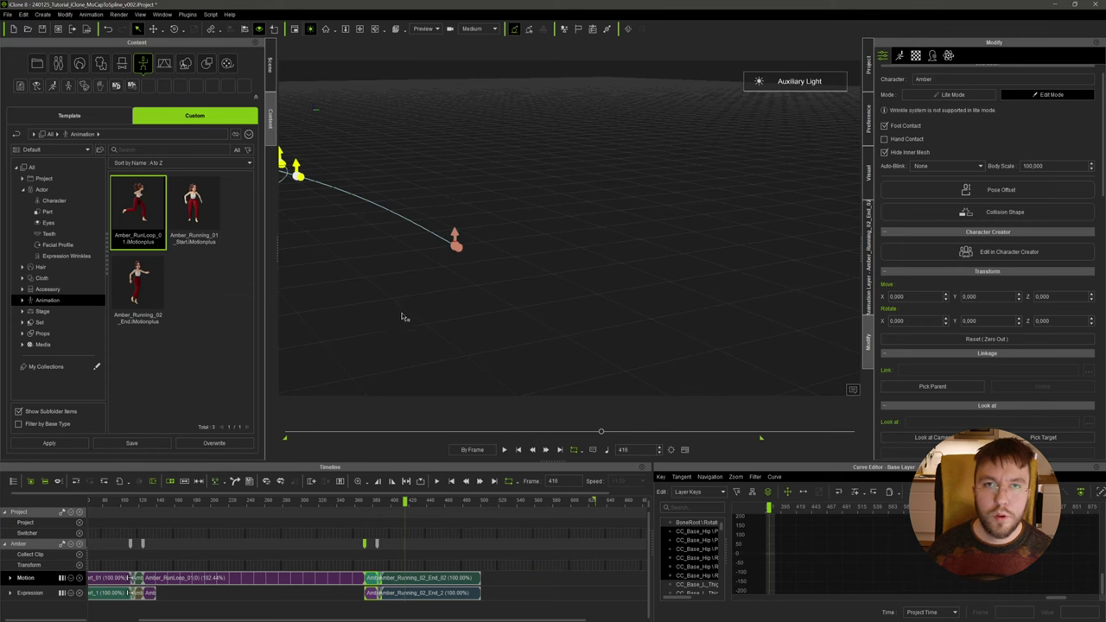
scroll(343, 382, "down", 2)
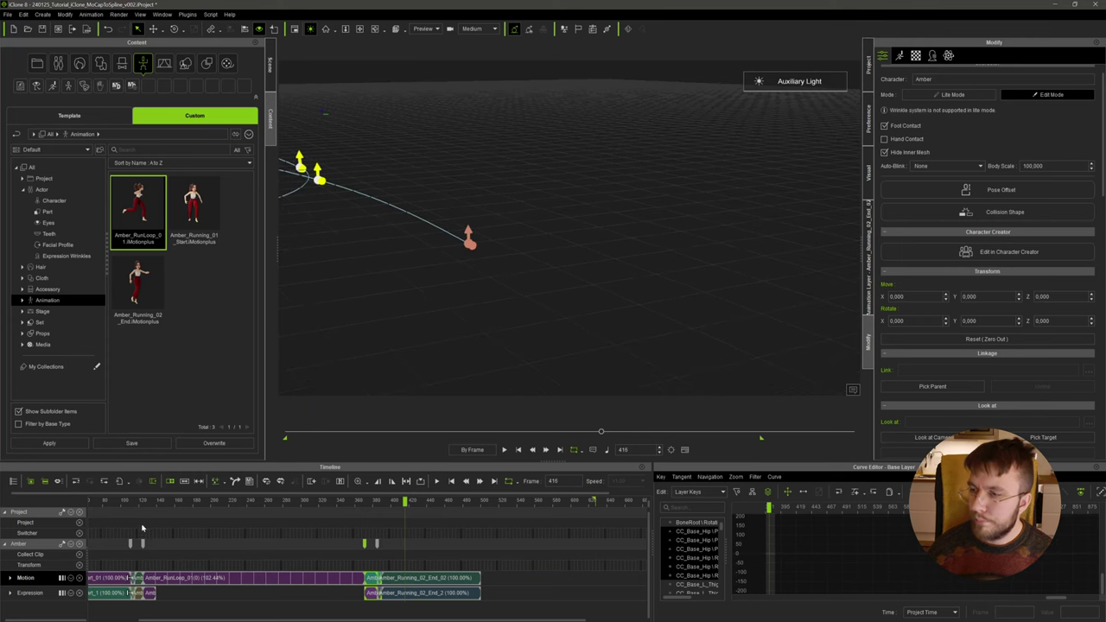
left_click_drag(137, 503, 83, 509)
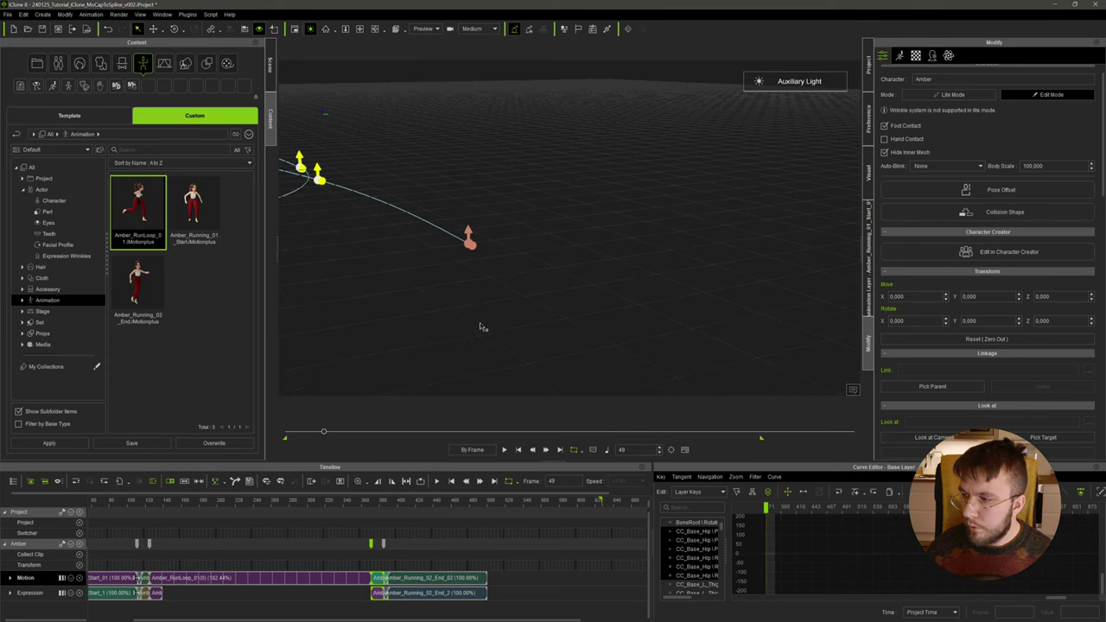
scroll(478, 321, "down", 2)
scroll(479, 321, "down", 1)
middle_click_drag(383, 271, 464, 285)
scroll(469, 290, "down", 1)
right_click_drag(471, 292, 423, 181)
key("space")
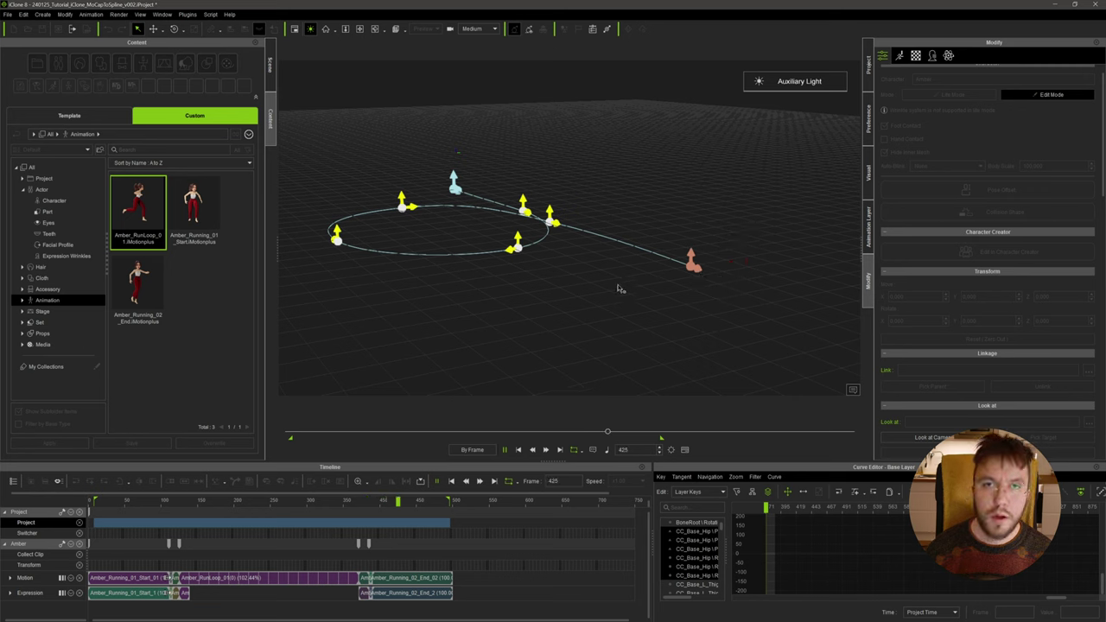
key("space")
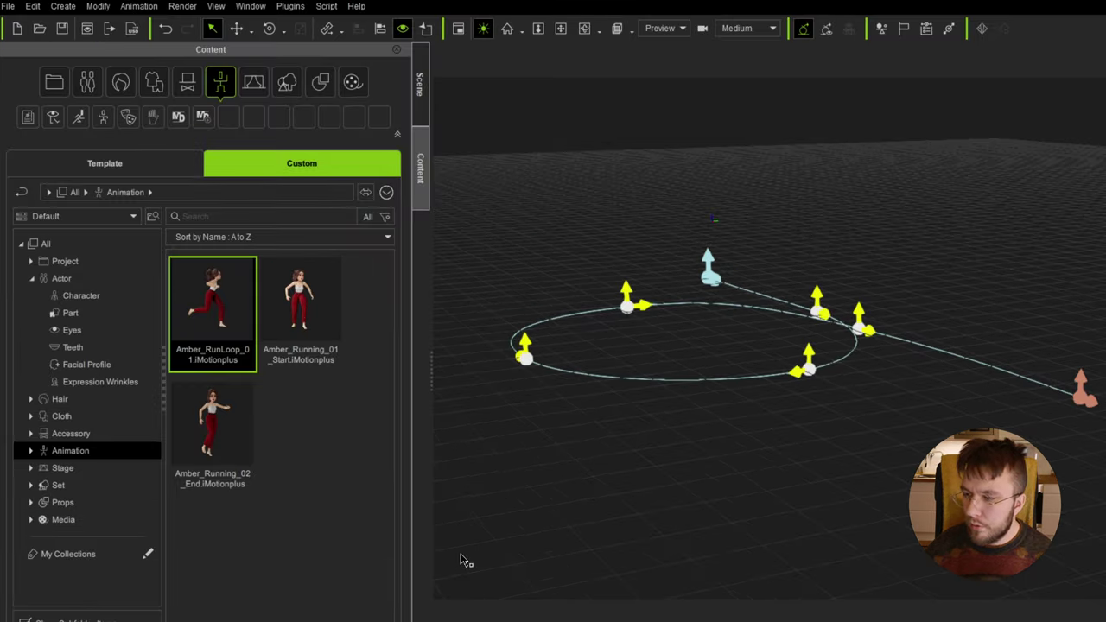
- Flatten all of Amber's motion with constraint, and scrub through the baked clip to check the run
left_click(136, 7)
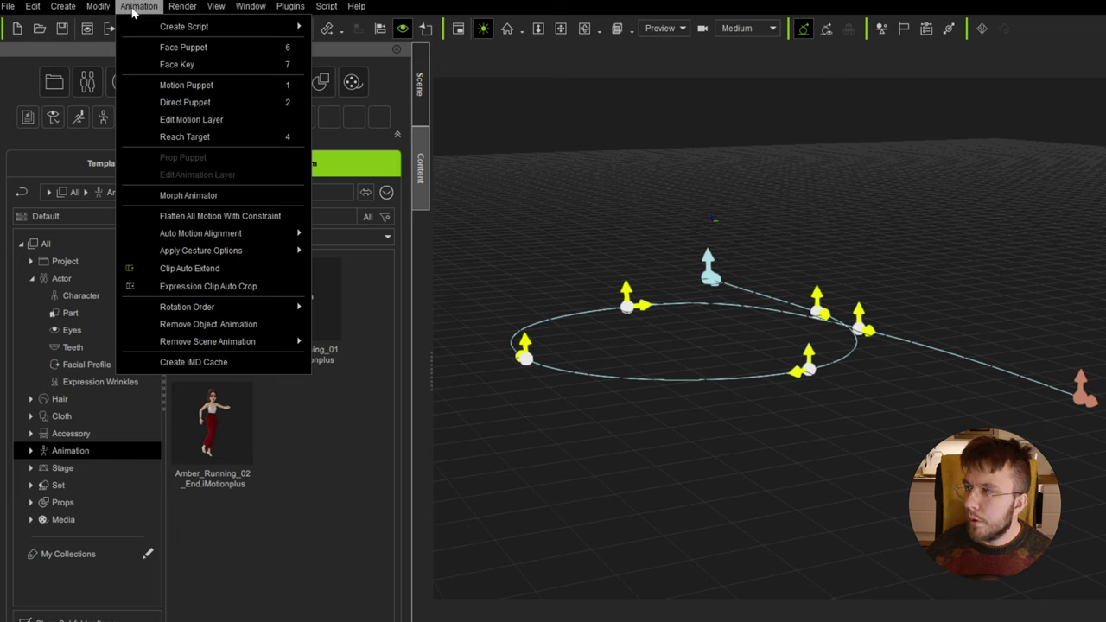
left_click(266, 218)
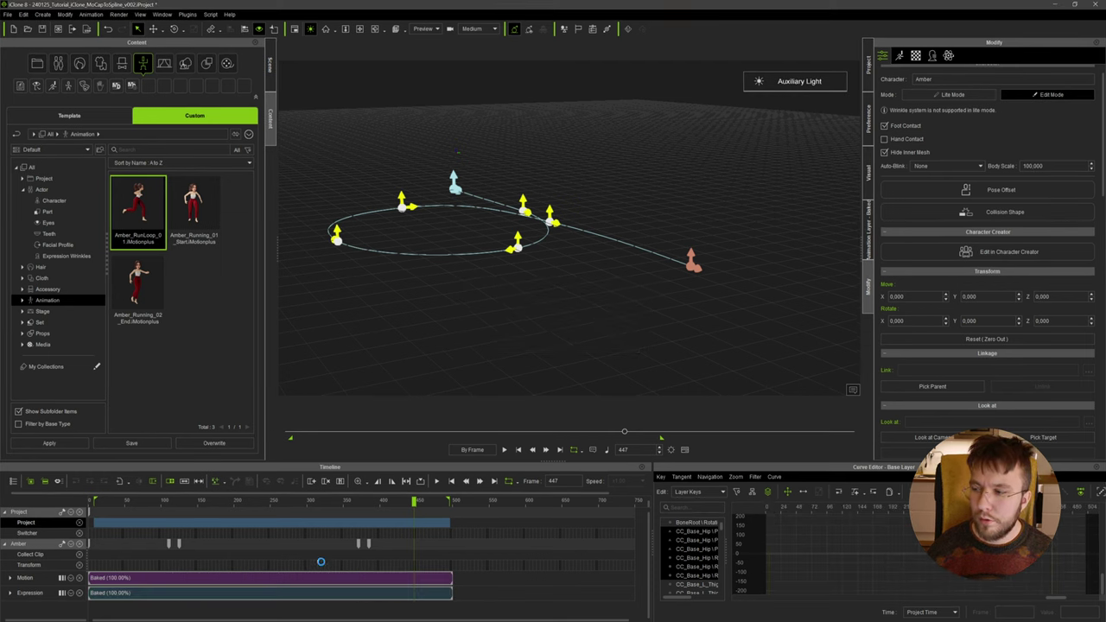
left_click(179, 504)
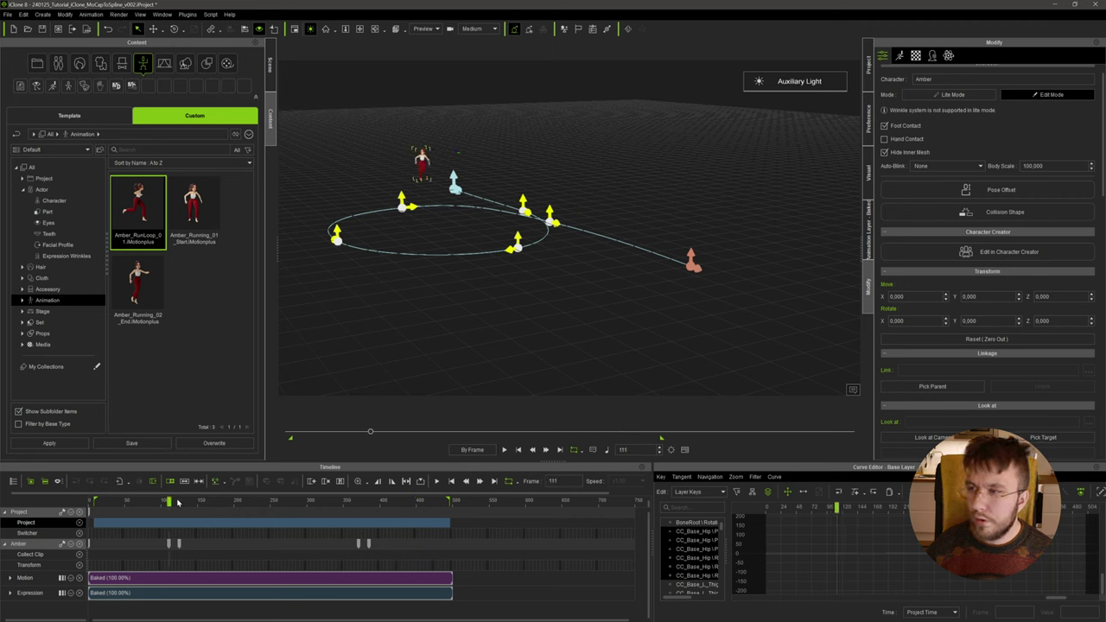
left_click_drag(178, 502, 179, 502)
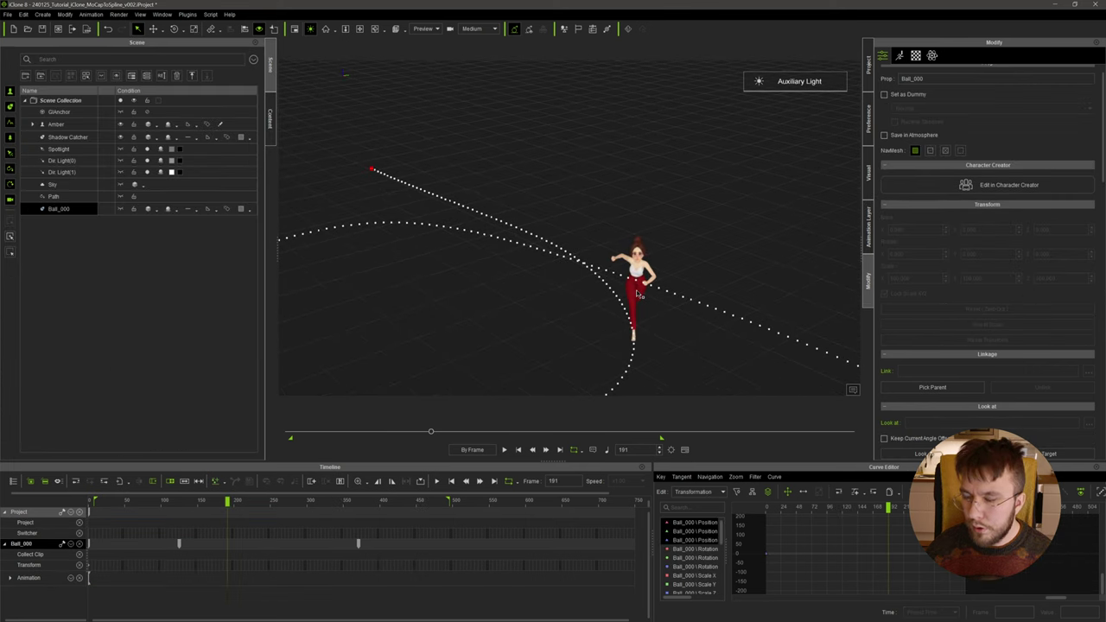
- Frame Amber and examine her feet frame by frame around frame 190 for sliding on the ground
left_click(637, 294)
key("Home")
right_click_drag(738, 362, 597, 365)
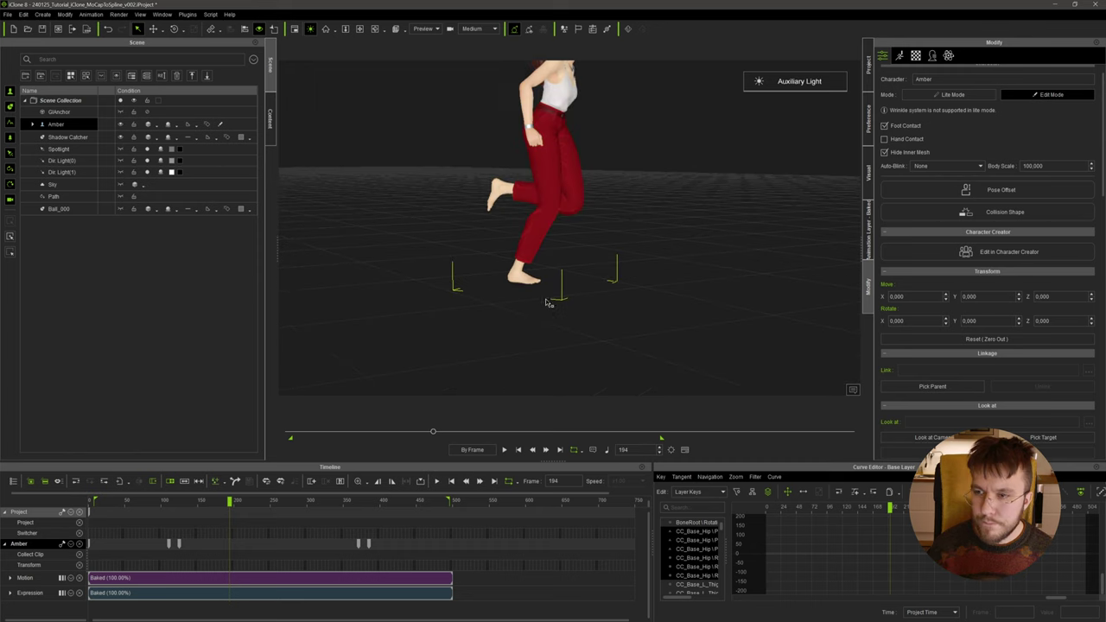
key("comma")
key("comma")
key("comma")
key("comma")
key("period")
key("period")
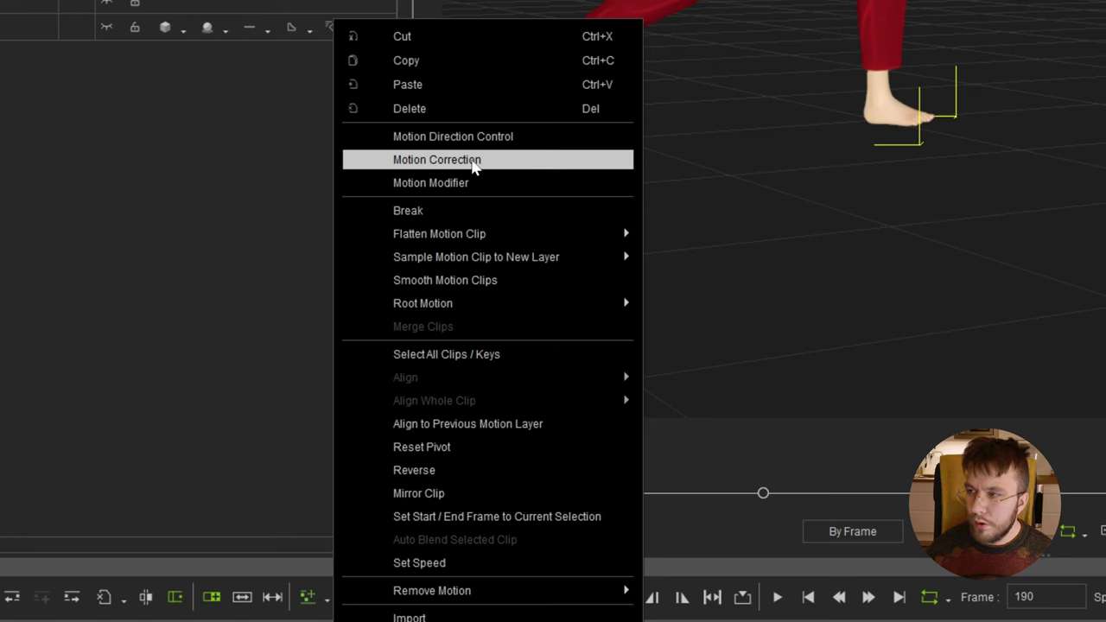
- Open Motion Correction for the baked motion clip and limit the corrected parts to L Toe and R Toe
left_click(474, 164)
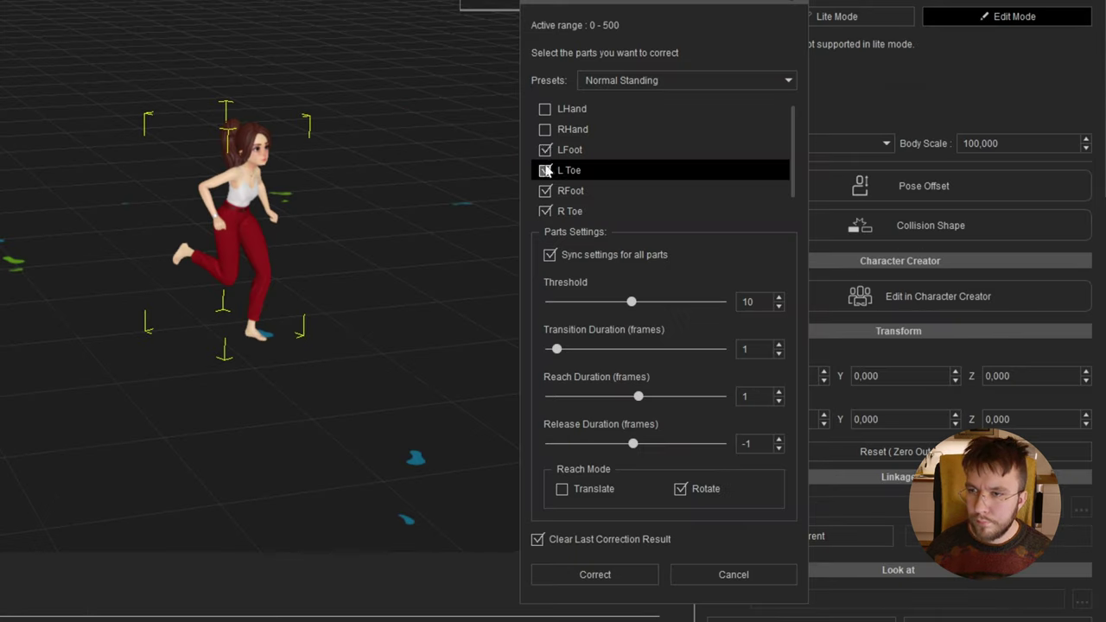
left_click(547, 150)
left_click(546, 151)
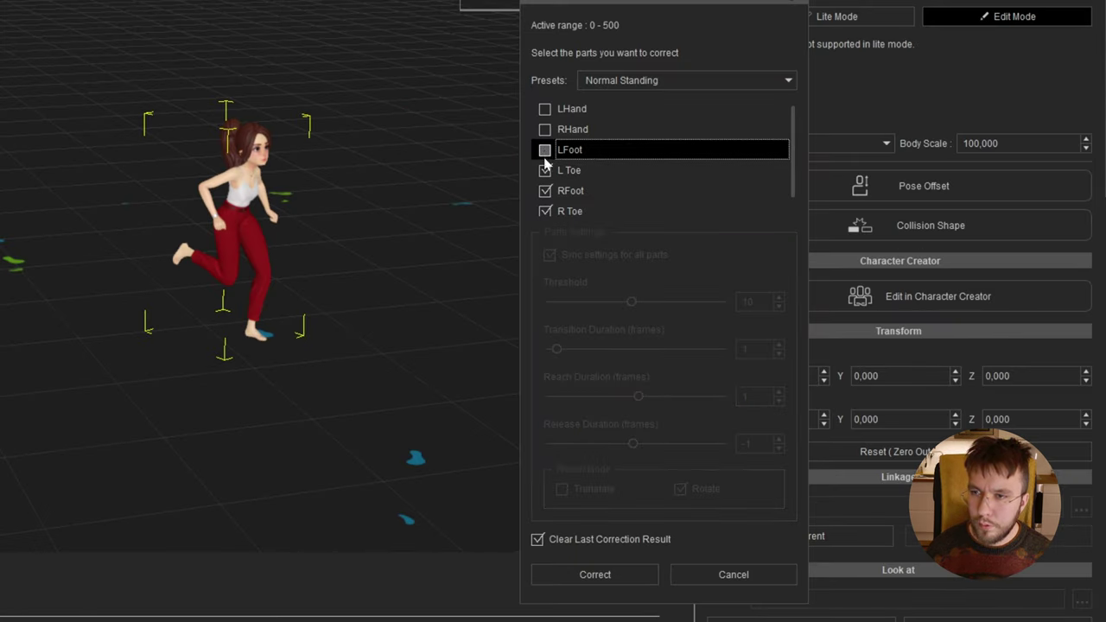
left_click(544, 191)
left_click(592, 173)
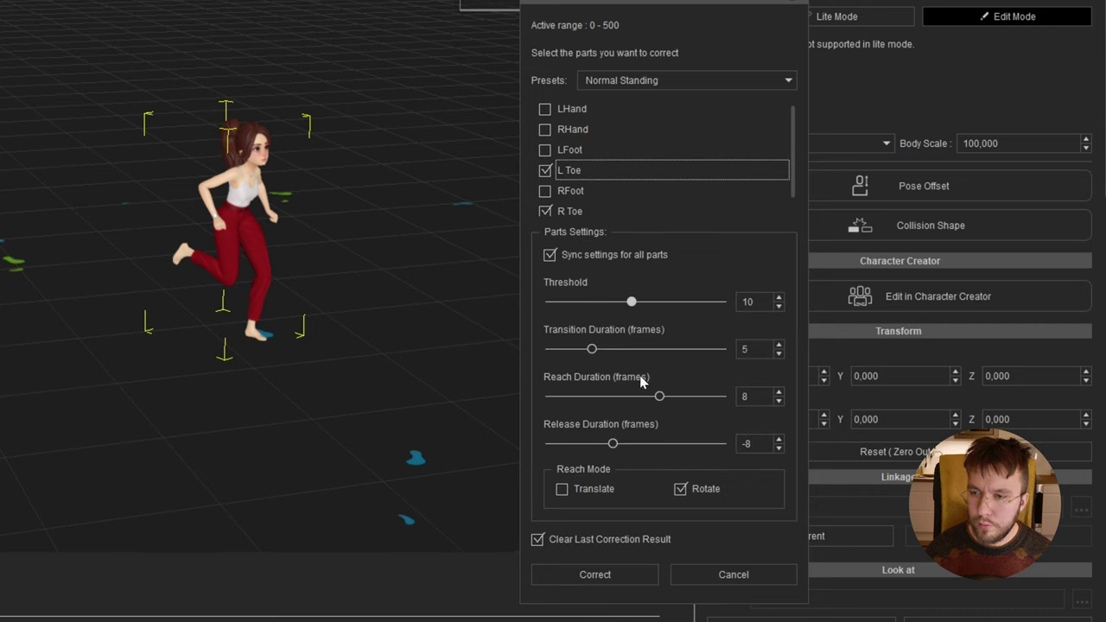
- Set Transition Duration to 1, Reach Duration to 1 and Release Duration to -1 frames, and apply the correction
left_click(779, 353)
left_click(779, 353)
left_click(779, 354)
left_click(779, 354)
left_click(778, 439)
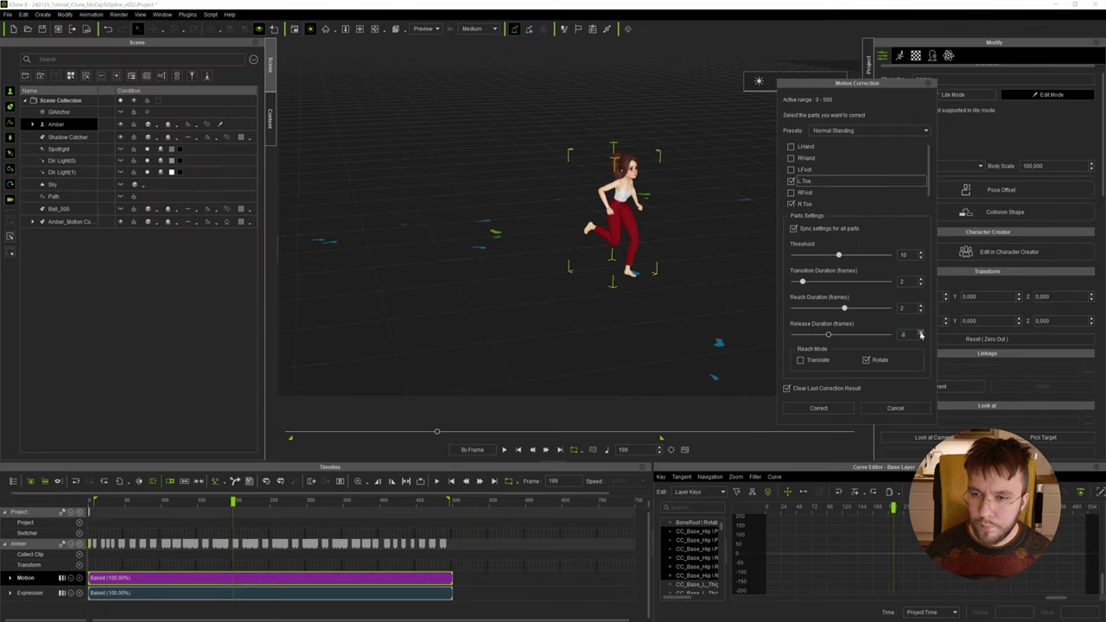
left_click(779, 439)
left_click(778, 440)
left_click(778, 439)
left_click(779, 439)
left_click(778, 439)
left_click(779, 440)
left_click(921, 337)
left_click(920, 337)
left_click(920, 337)
left_click(921, 284)
left_click(826, 408)
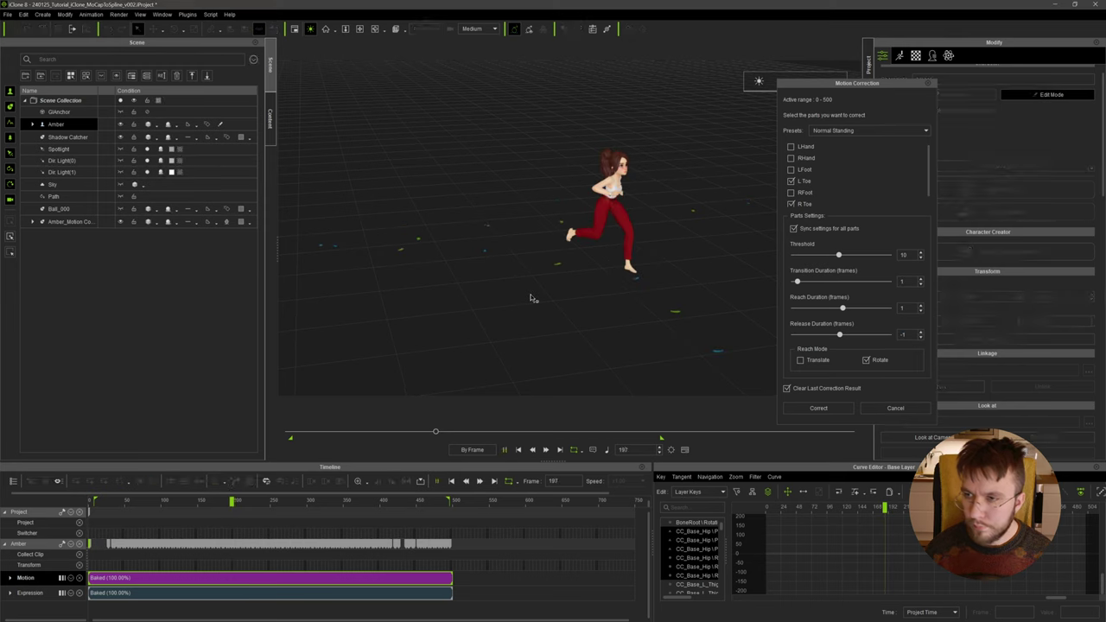
- Play and step through the corrected run to check that Amber's feet match the footprint markers along the curve
key("Right")
key("Right")
key("Right")
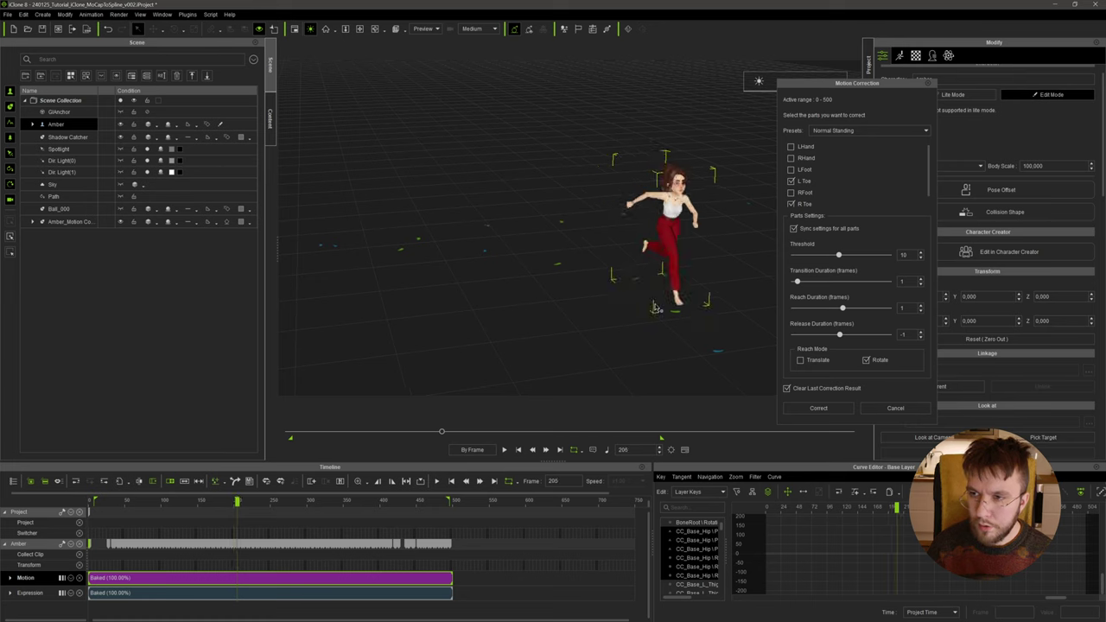
left_click(203, 502)
key("space")
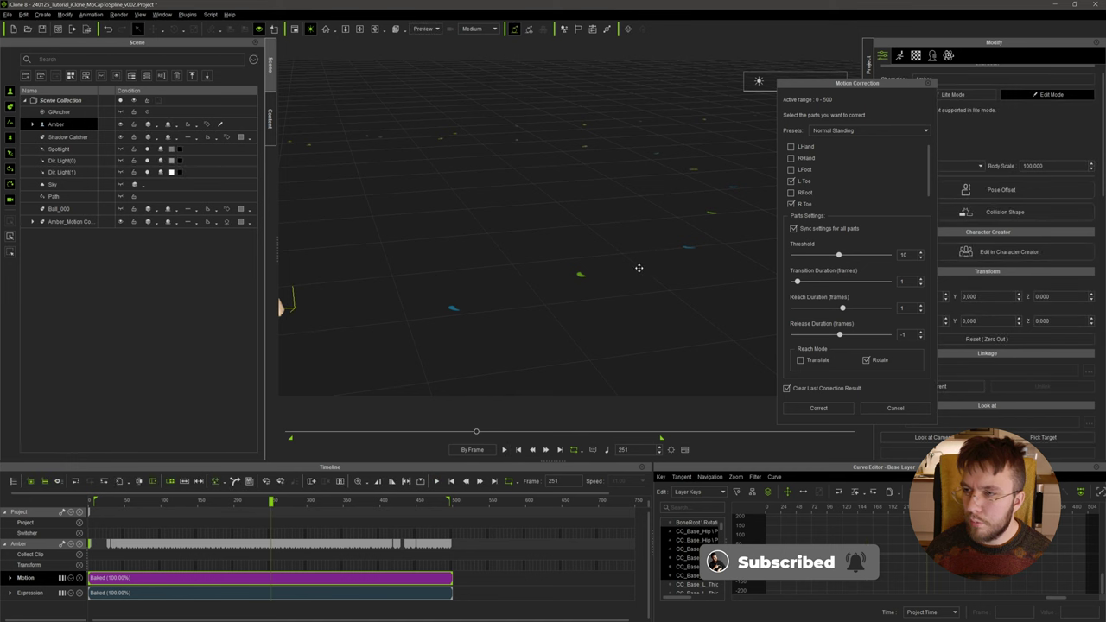
key("space")
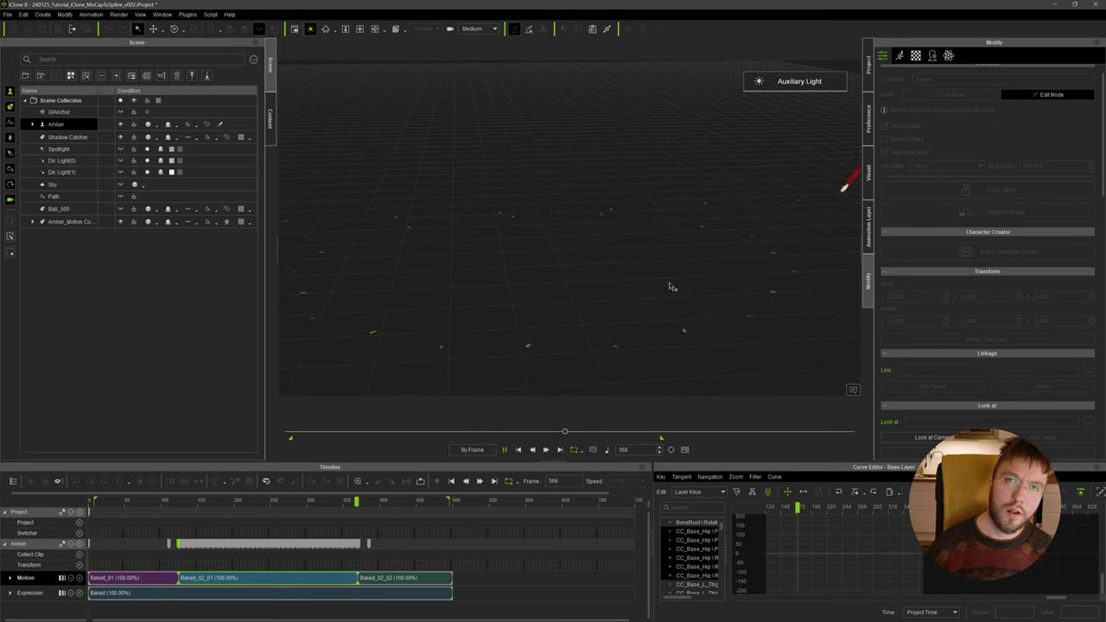
key("space")
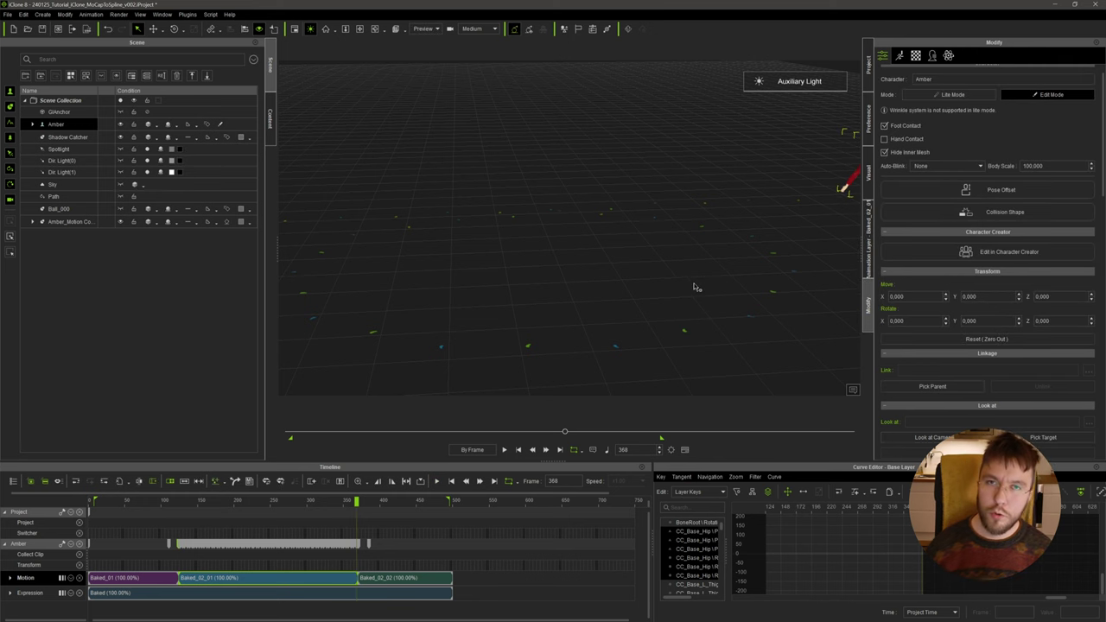
- Open Edit Motion Layer for Amber, key her unchanged pose at frame 157, and expand the Motion Layer sub-tracks
middle_click_drag(696, 287, 683, 282)
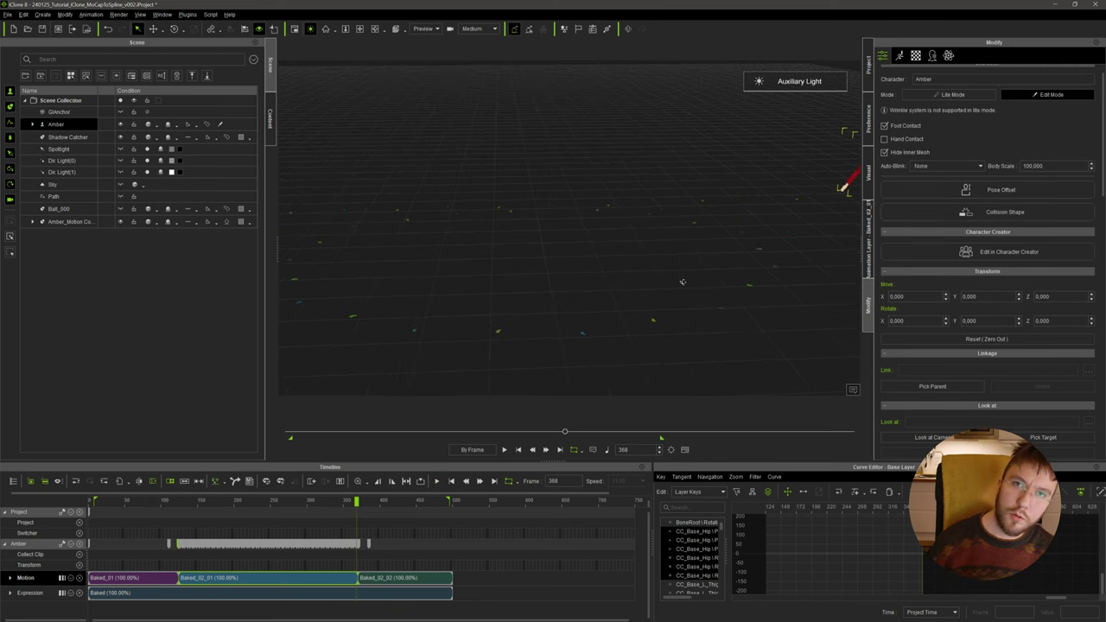
left_click(184, 502)
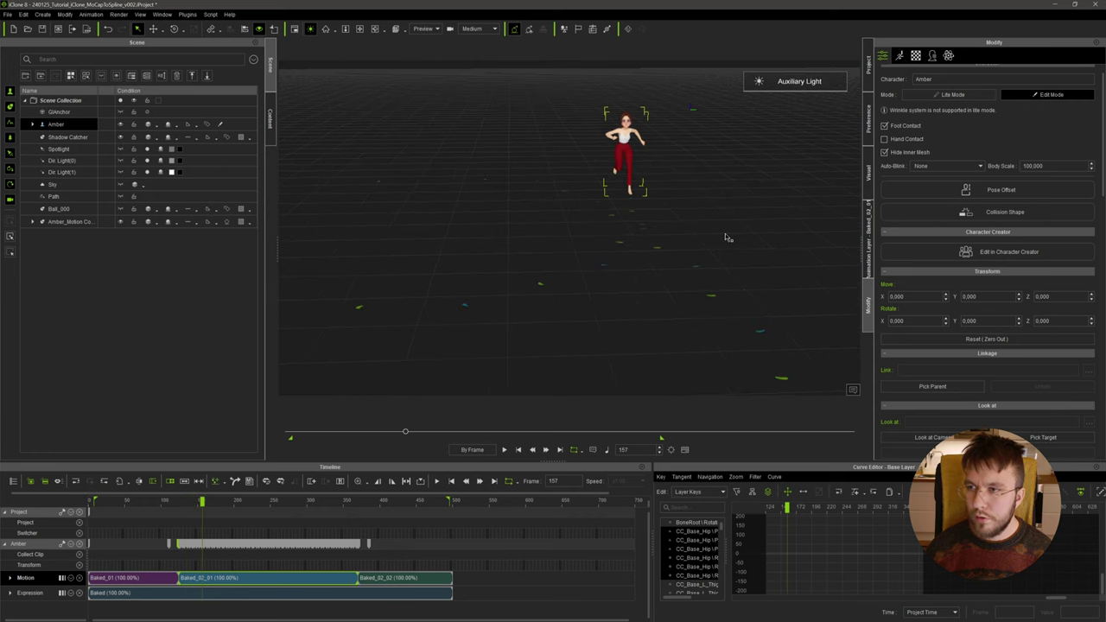
left_click(900, 55)
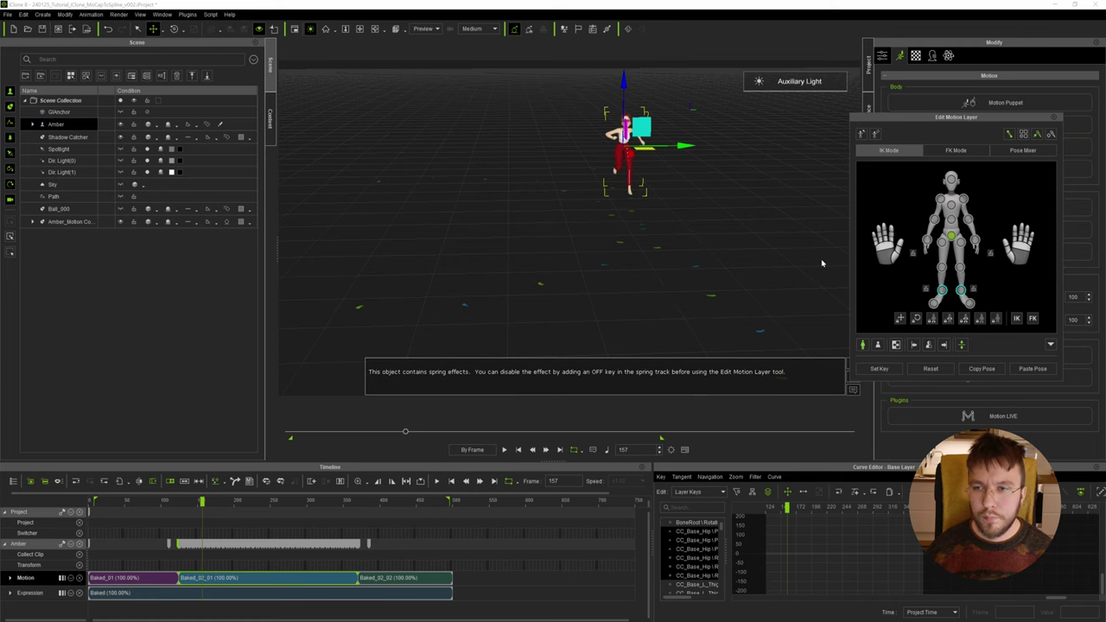
scroll(656, 155, "up", 2)
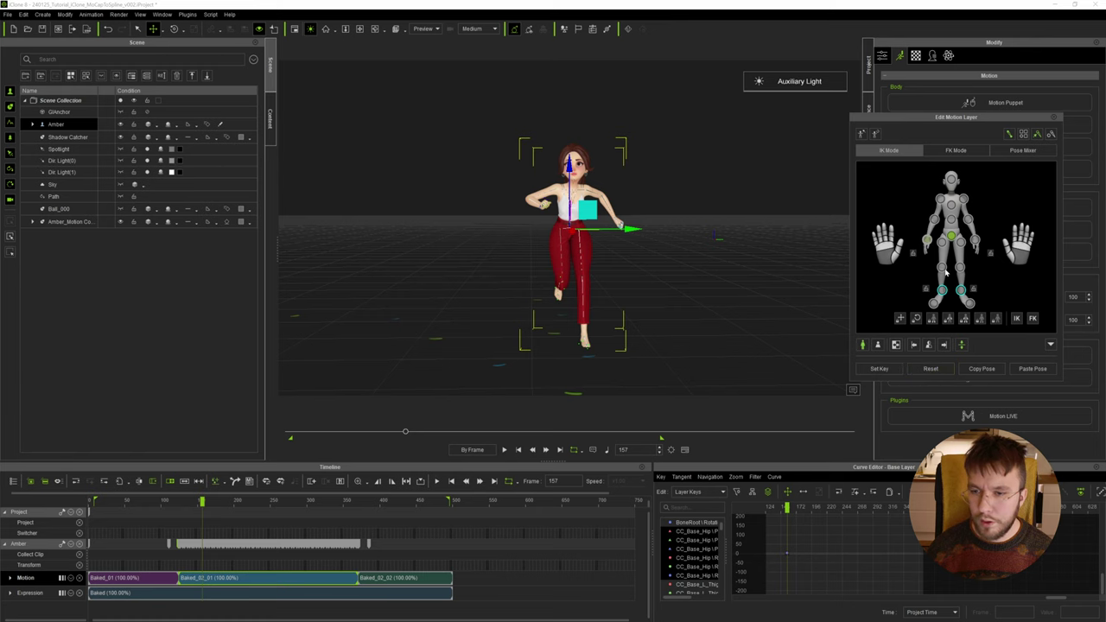
left_click(10, 579)
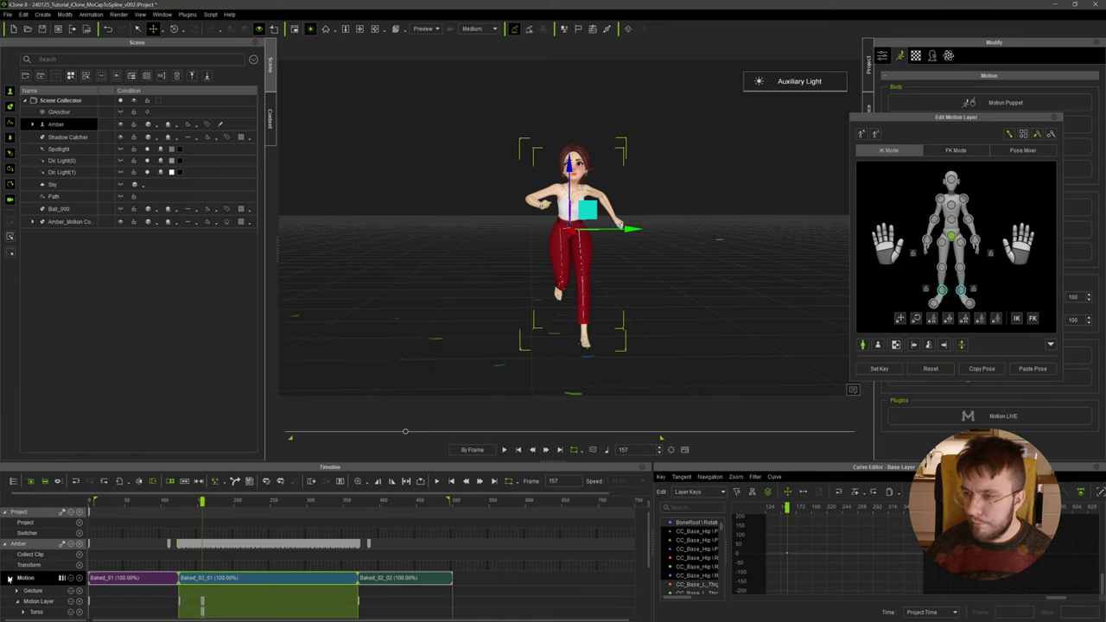
scroll(10, 597, "down", 1)
scroll(216, 584, "down", 4)
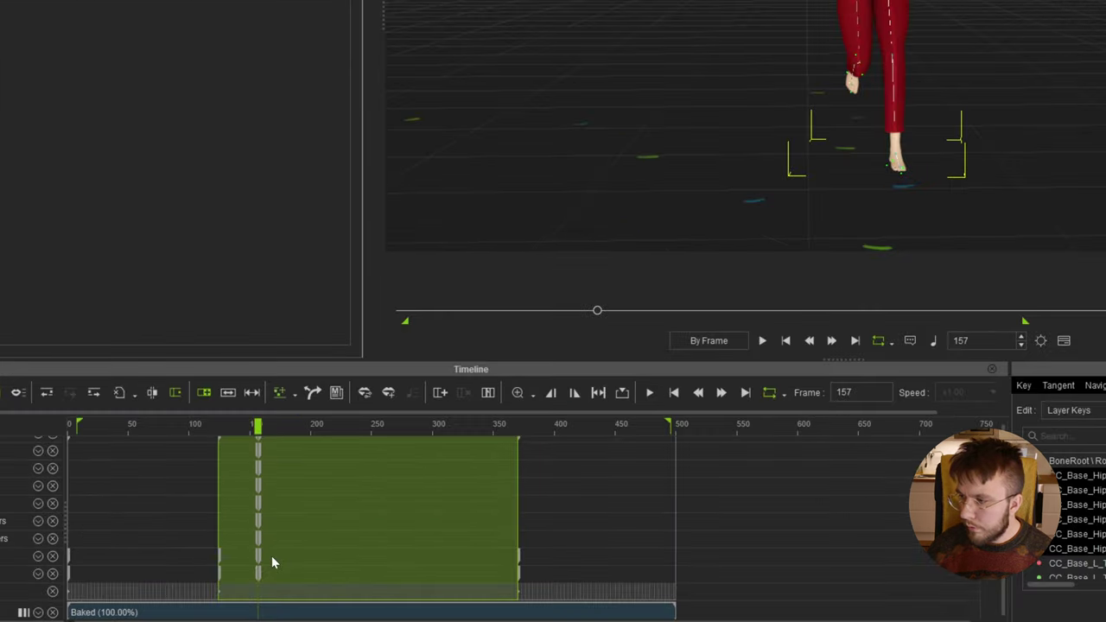
scroll(197, 550, "up", 1)
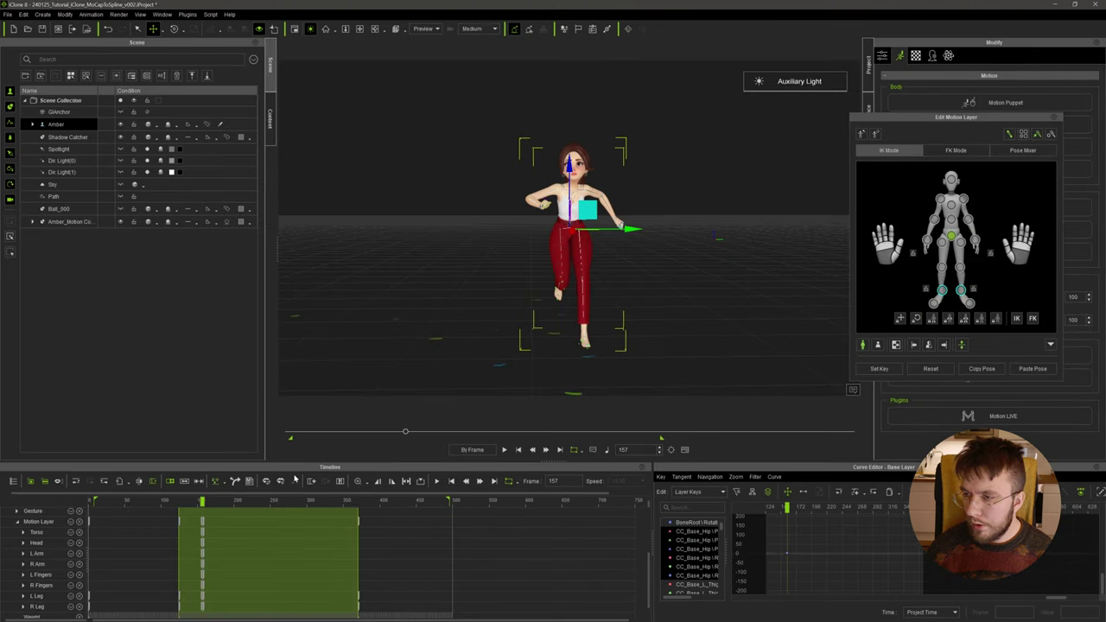
- At frame 173, rotate and shift Amber's hips so that her body leans into the curve
left_click_drag(210, 504, 214, 506)
scroll(607, 327, "down", 4)
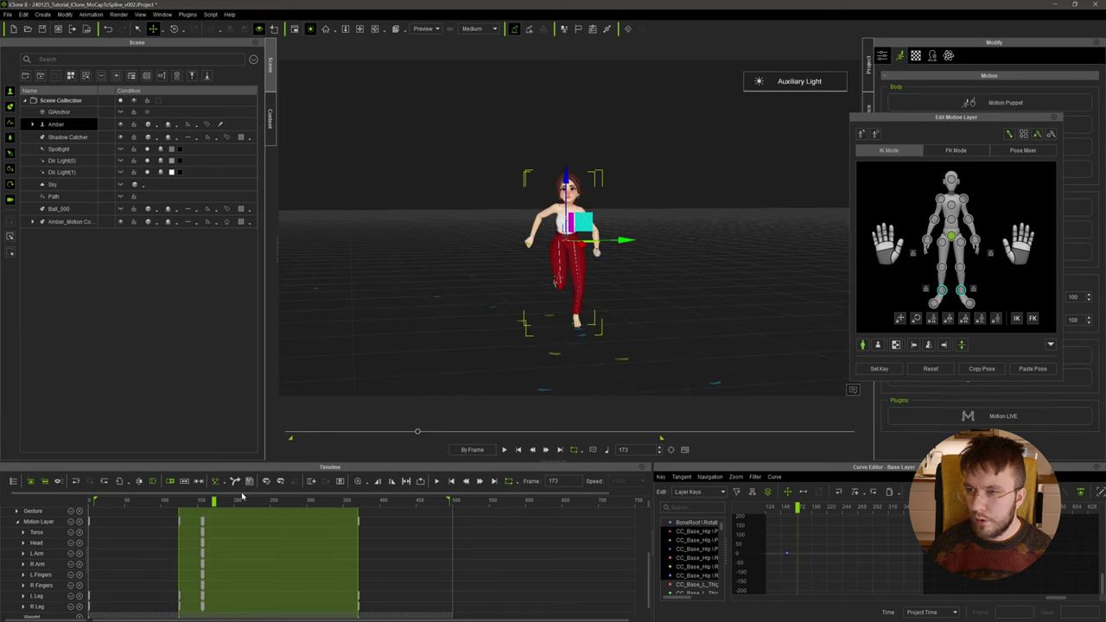
left_click(955, 240)
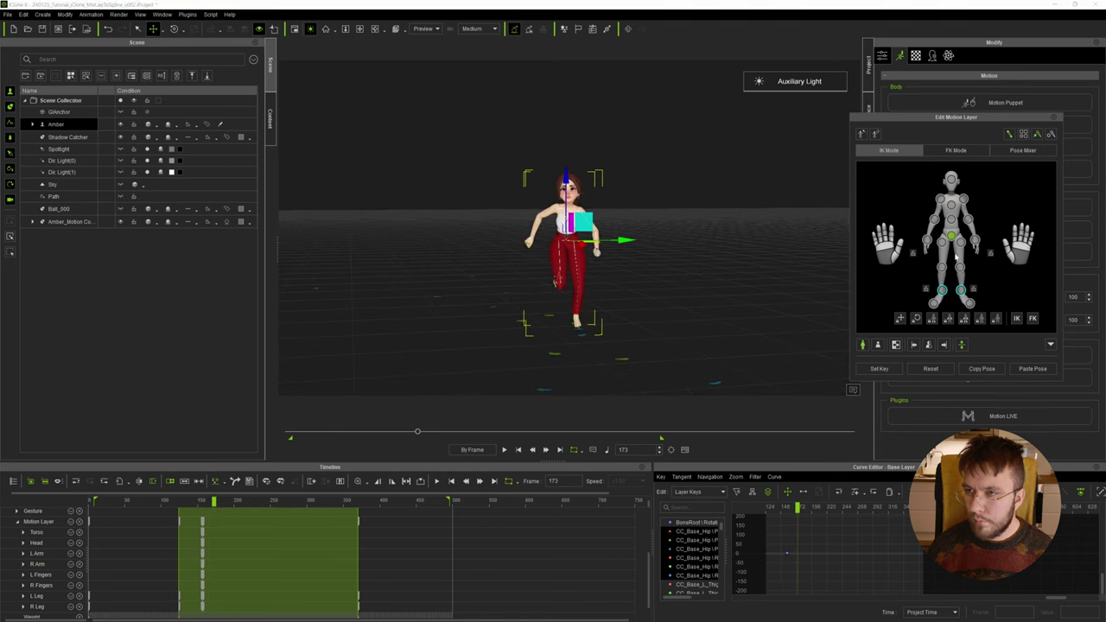
key("e")
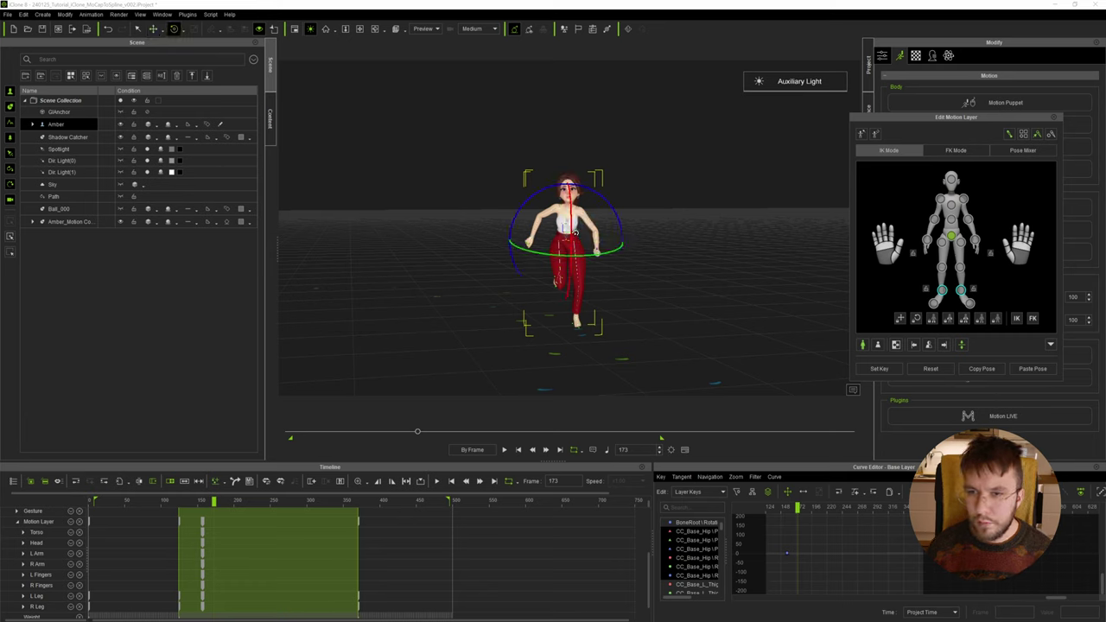
left_click_drag(603, 197, 599, 195)
key("w")
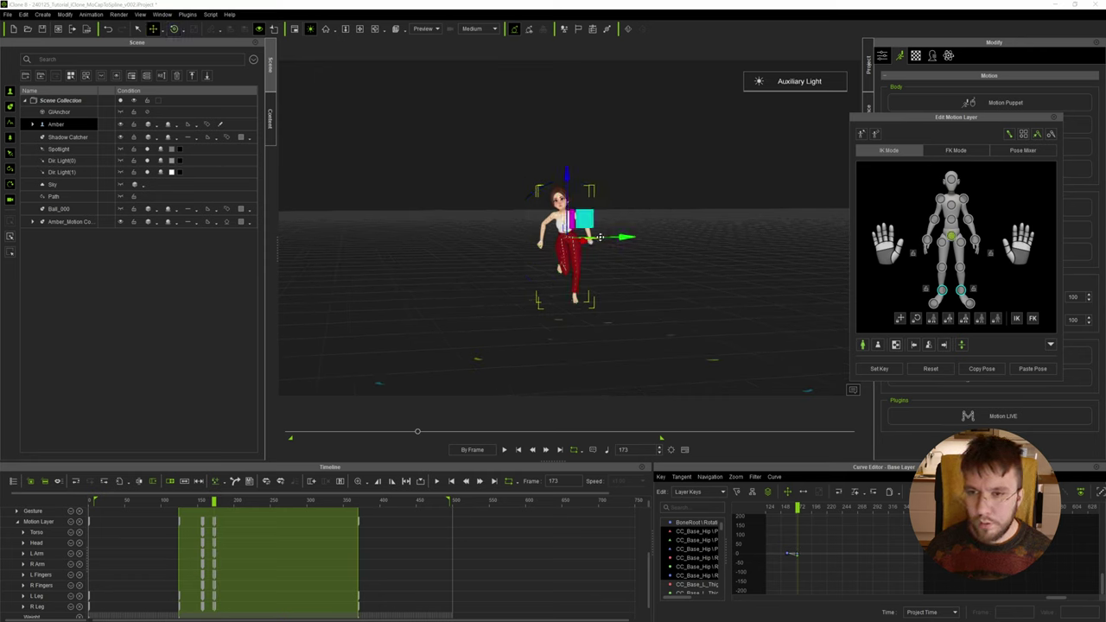
right_click_drag(590, 227, 594, 245)
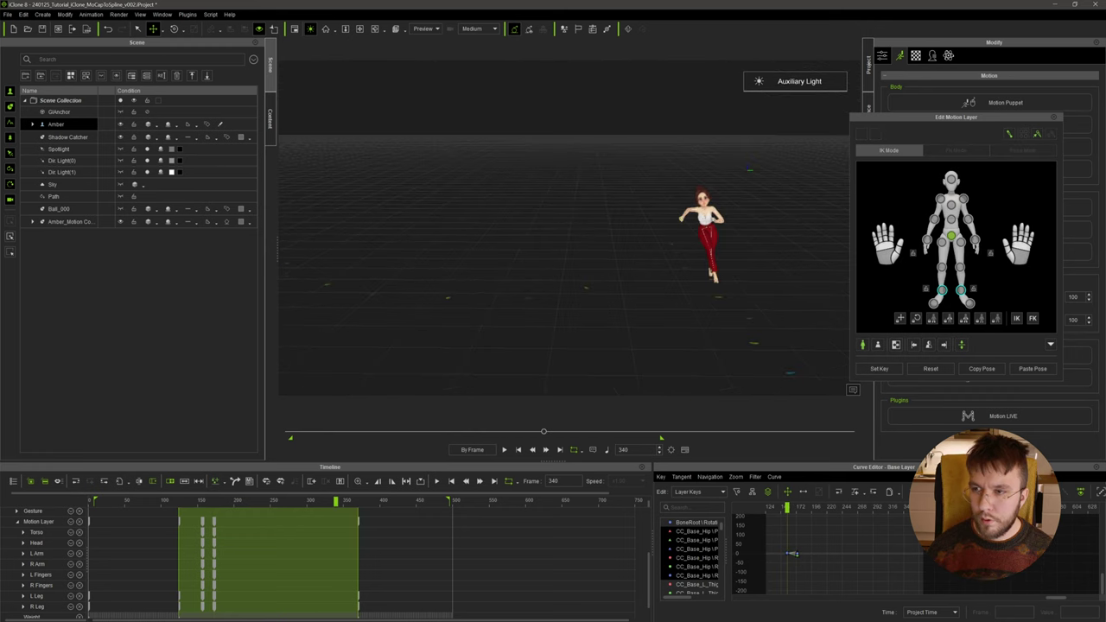
- Copy the leaning-pose key from frame 173 to near the end of the middle clip, and reset the pose at frame 363
left_click(335, 506)
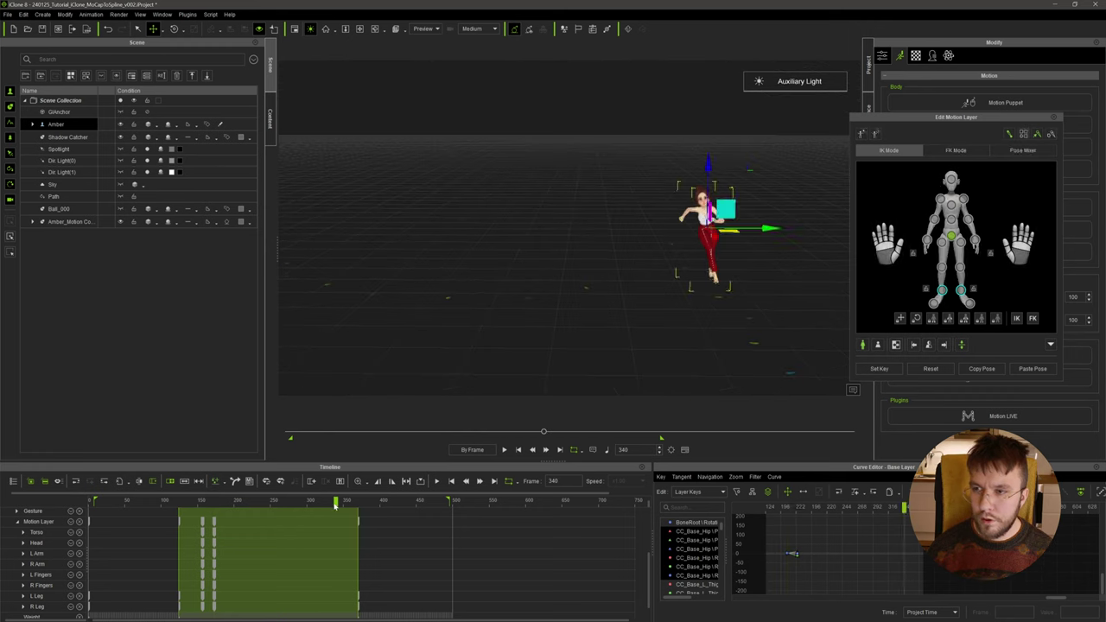
left_click(216, 524)
mouse_move(350, 508)
left_mouse_down()
mouse_move(360, 509)
mouse_move(343, 511)
left_mouse_up()
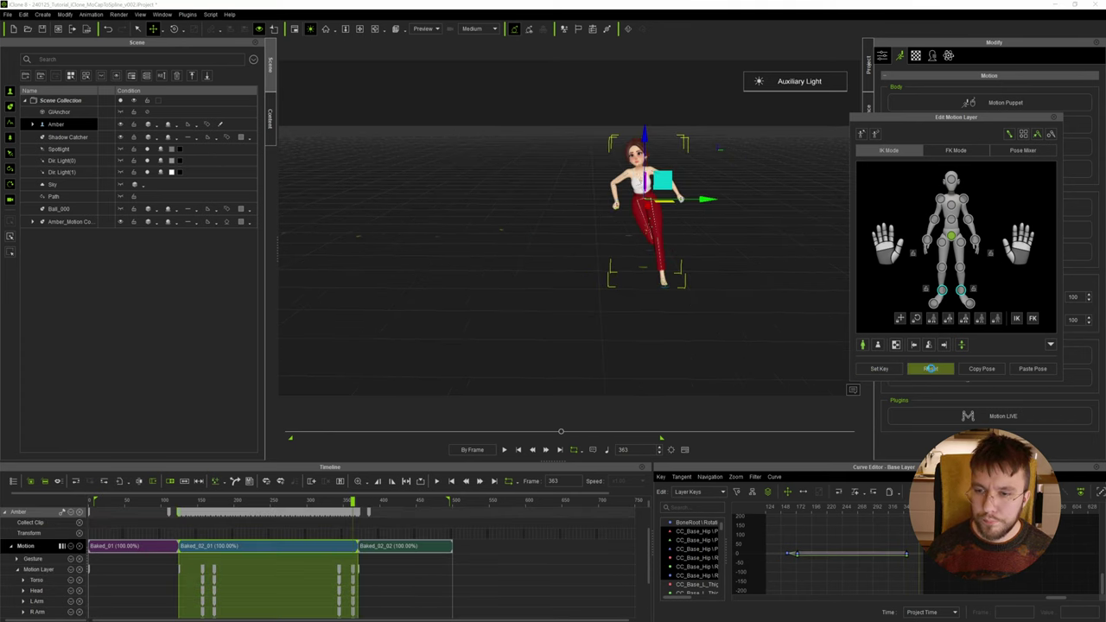
left_click(931, 369)
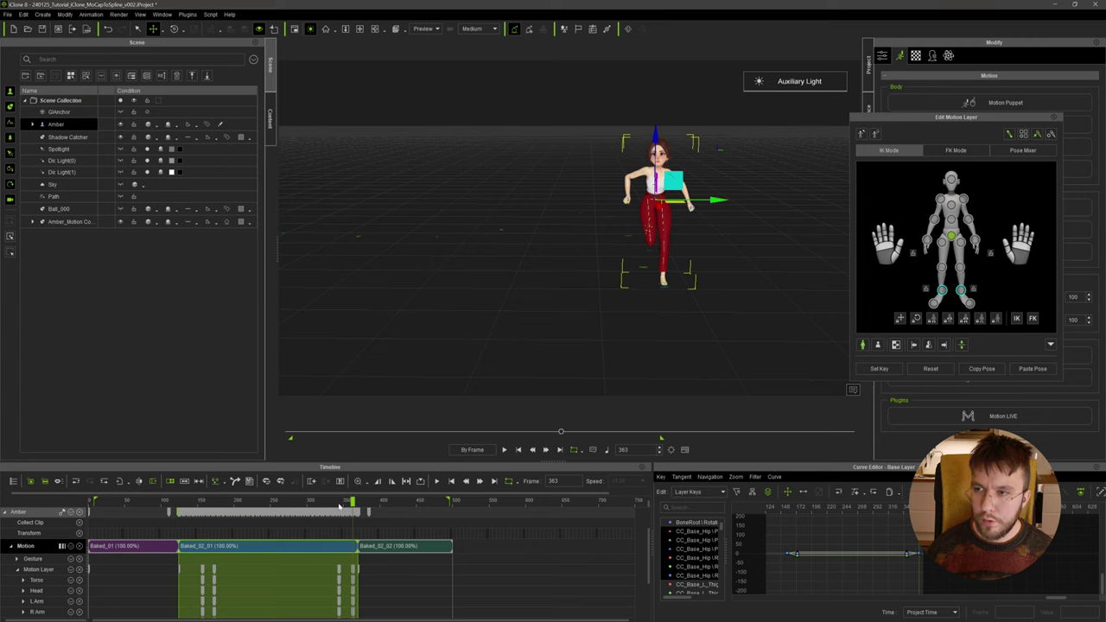
key("space")
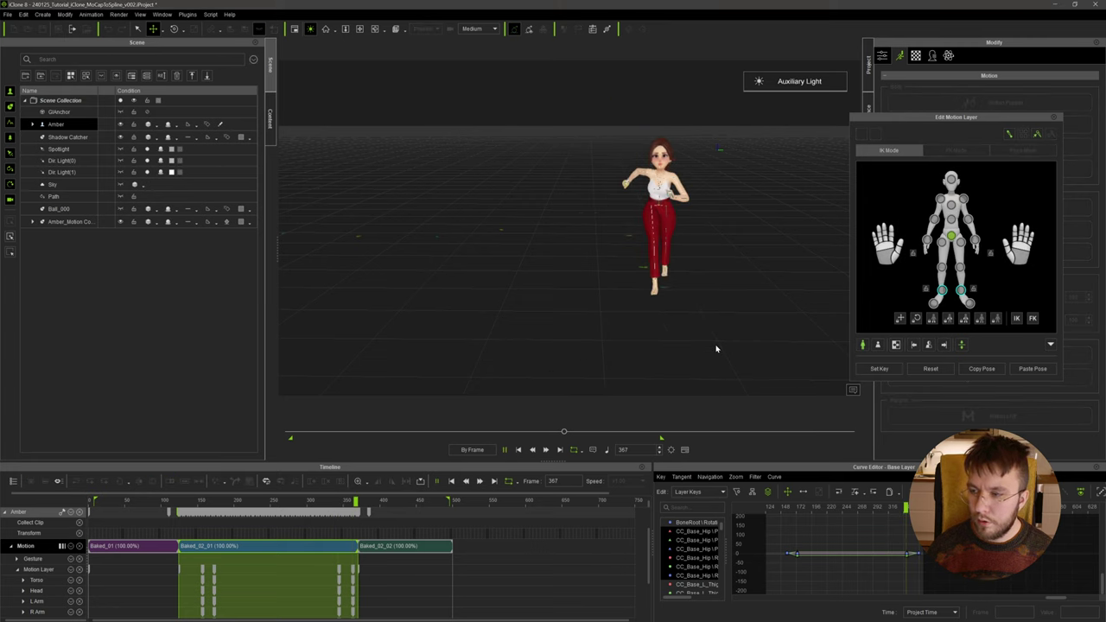